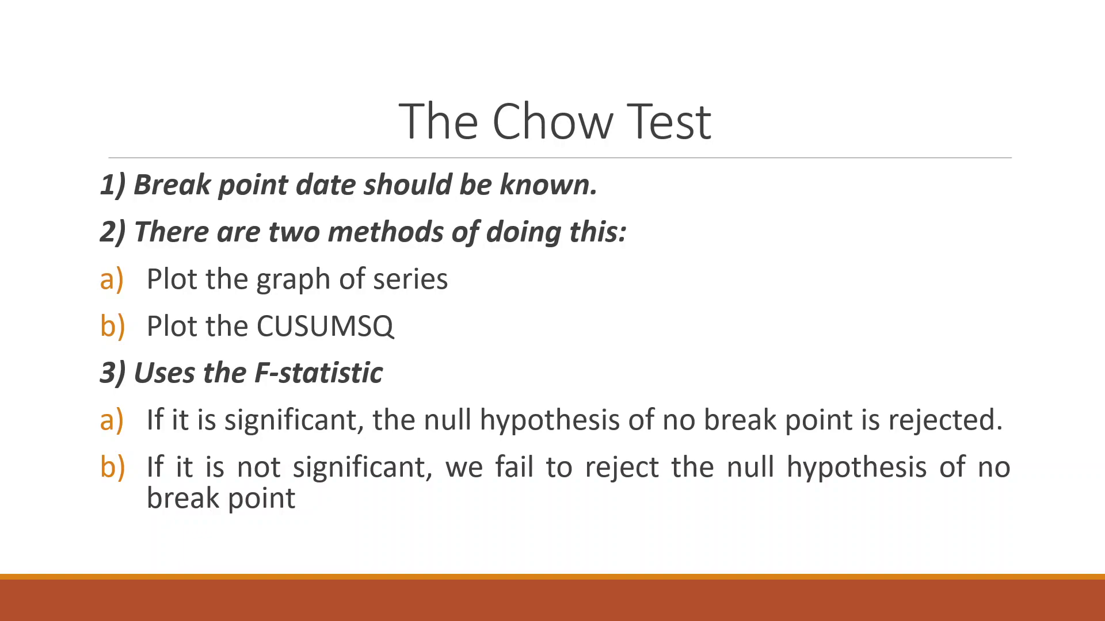
# Leave the slide show, switch to EViews and examine the savings series graph with its range narrowed to 1970–1989.
pyautogui.press('Escape')
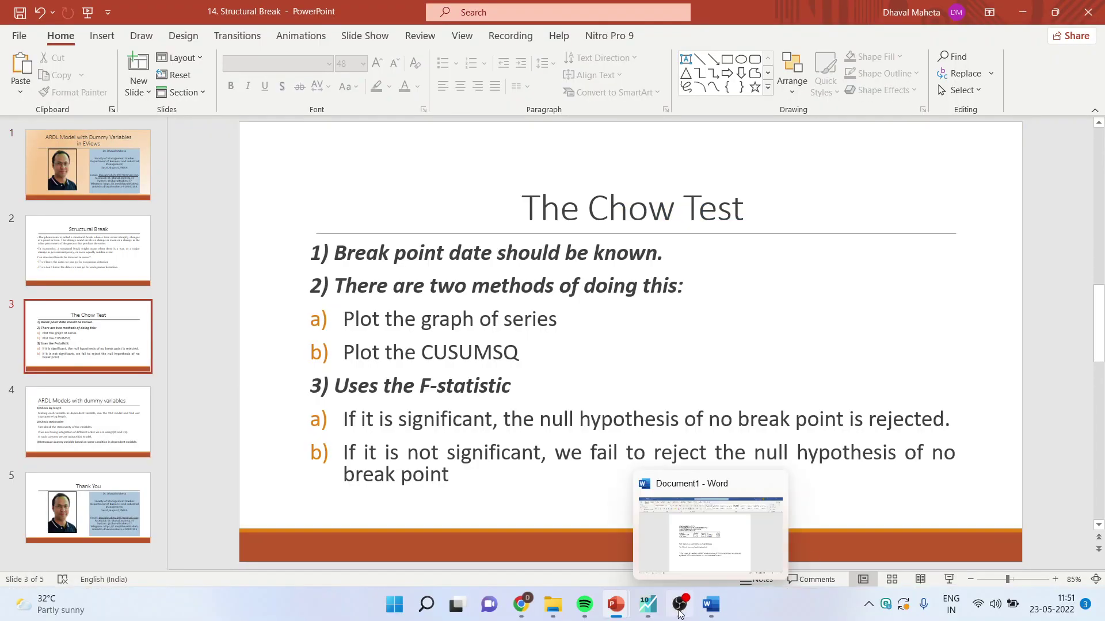
pyautogui.click(648, 605)
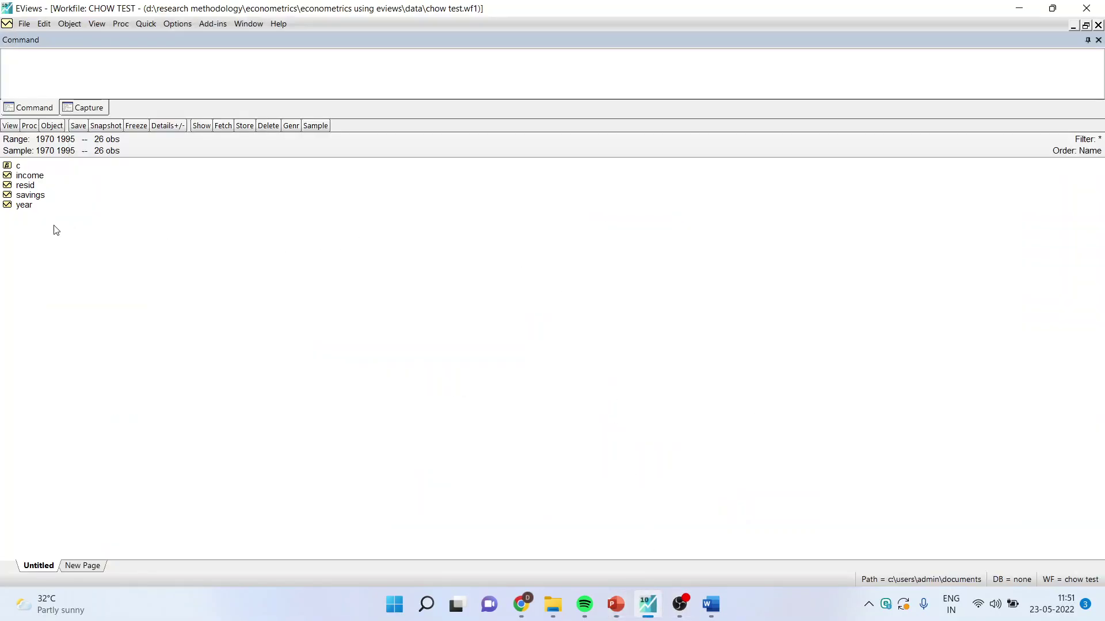
pyautogui.doubleClick(44, 197)
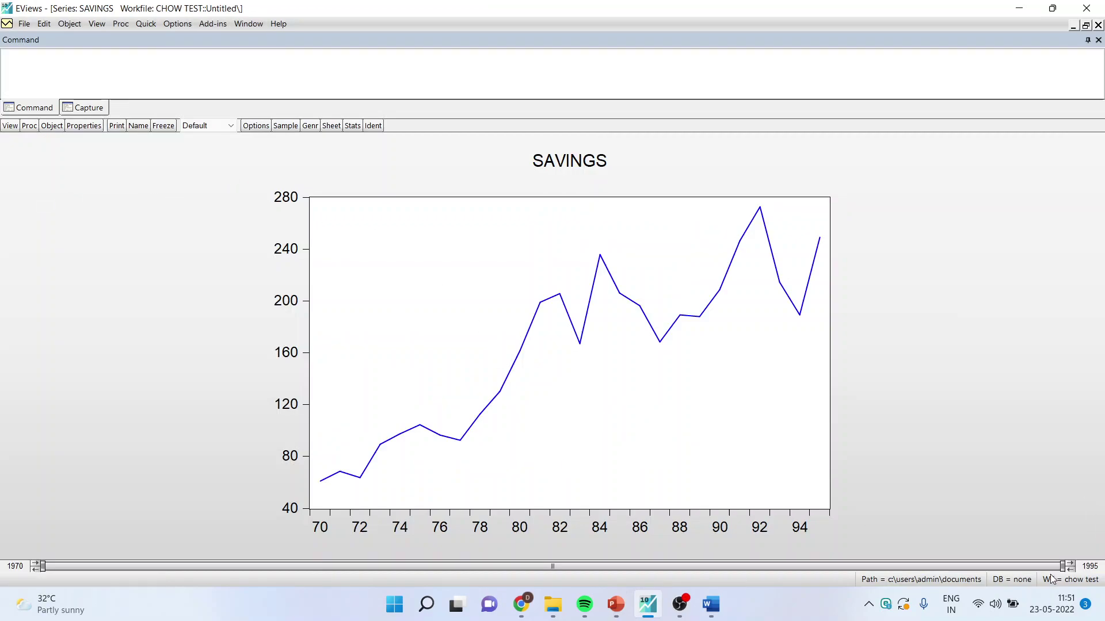
pyautogui.moveTo(1062, 572); pyautogui.dragTo(818, 573)
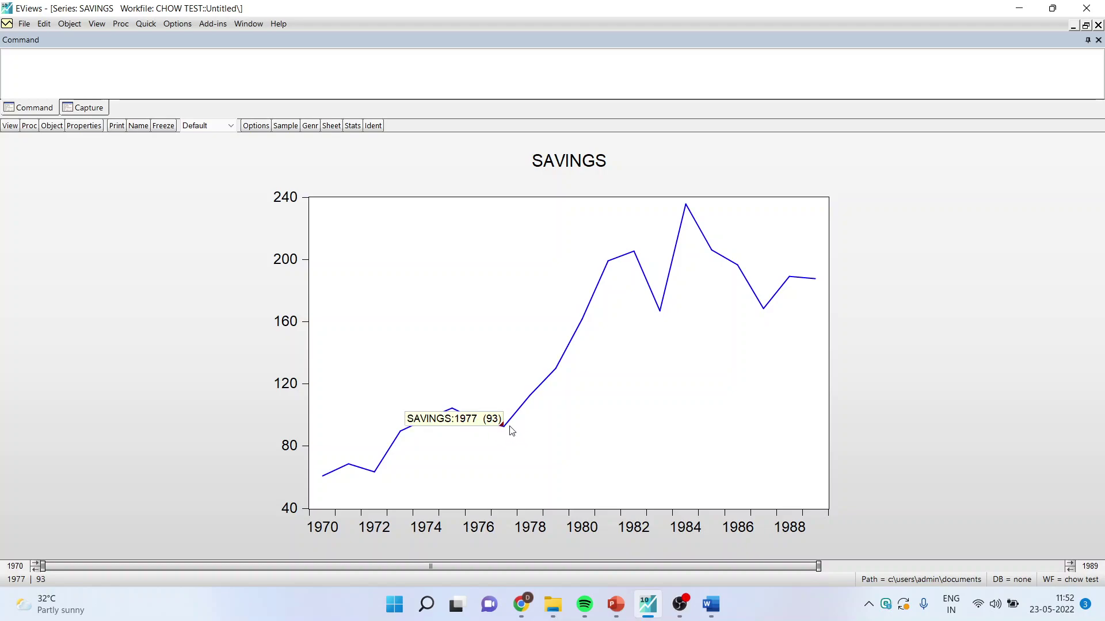
pyautogui.moveTo(506, 439)
pyautogui.click(9, 126)
pyautogui.click(252, 233)
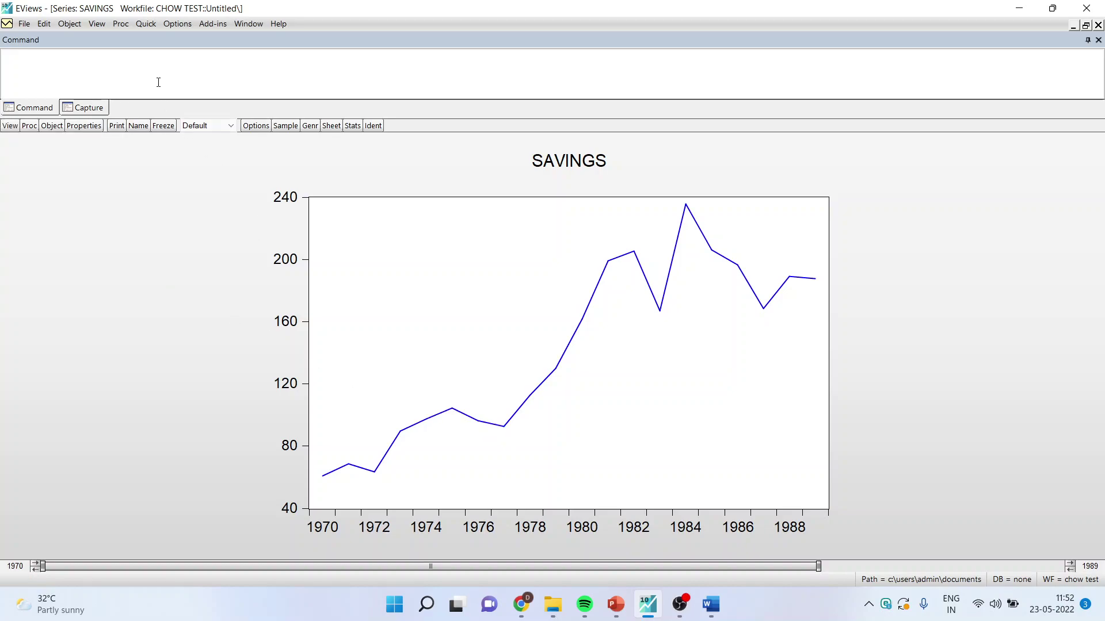
# Estimate a least squares equation specified as "savings c income" over the sample 1970 1995.
pyautogui.click(143, 24)
pyautogui.click(214, 137)
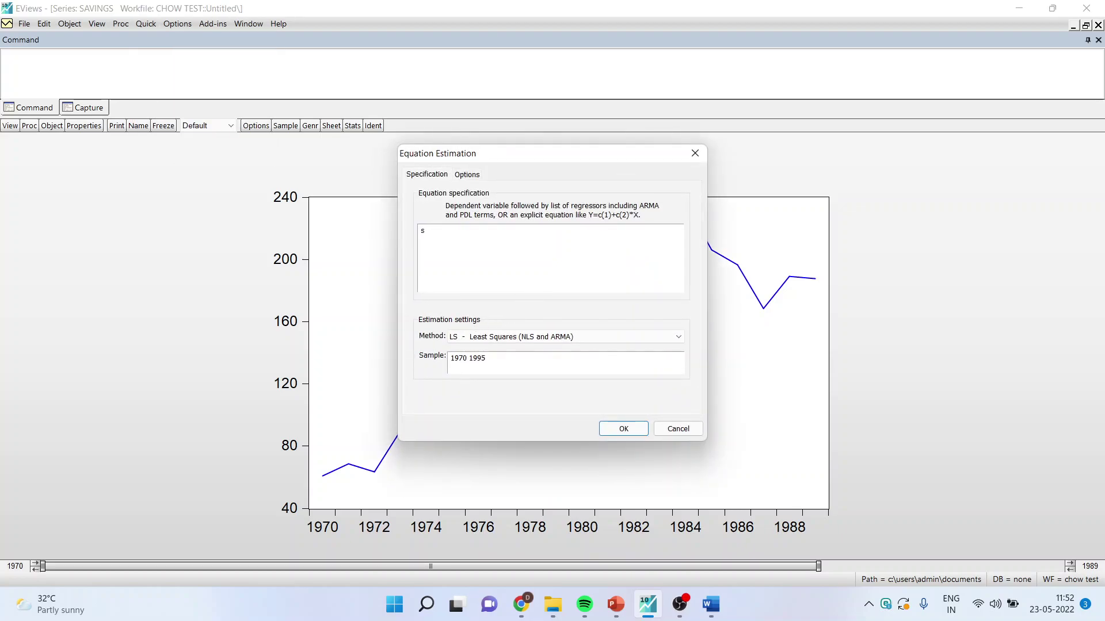
pyautogui.write('savi')
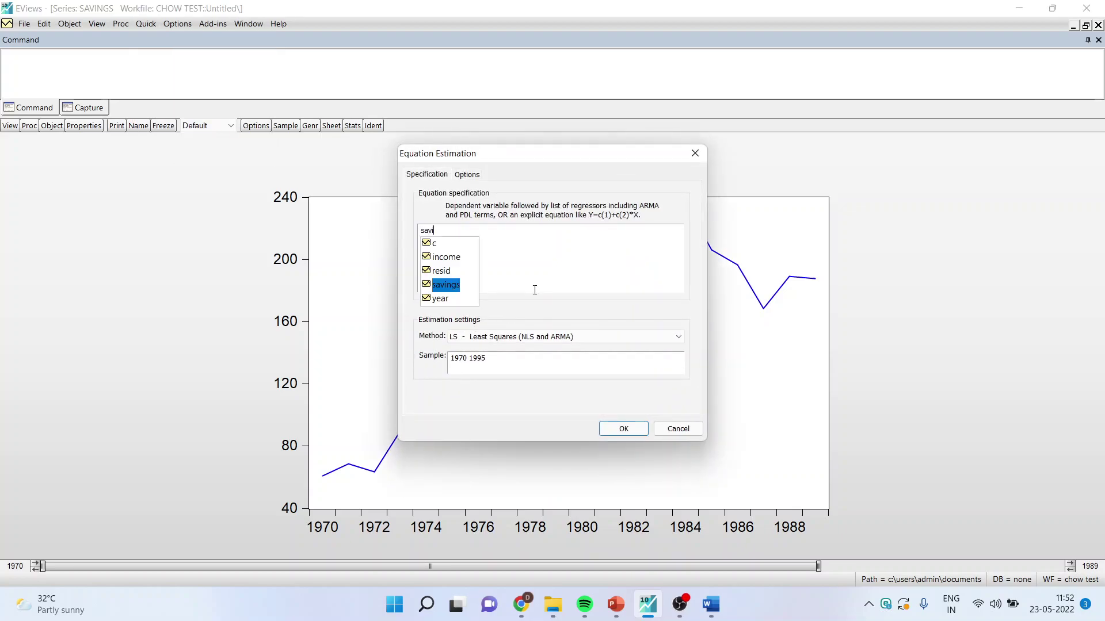
pyautogui.write('ngs c income')
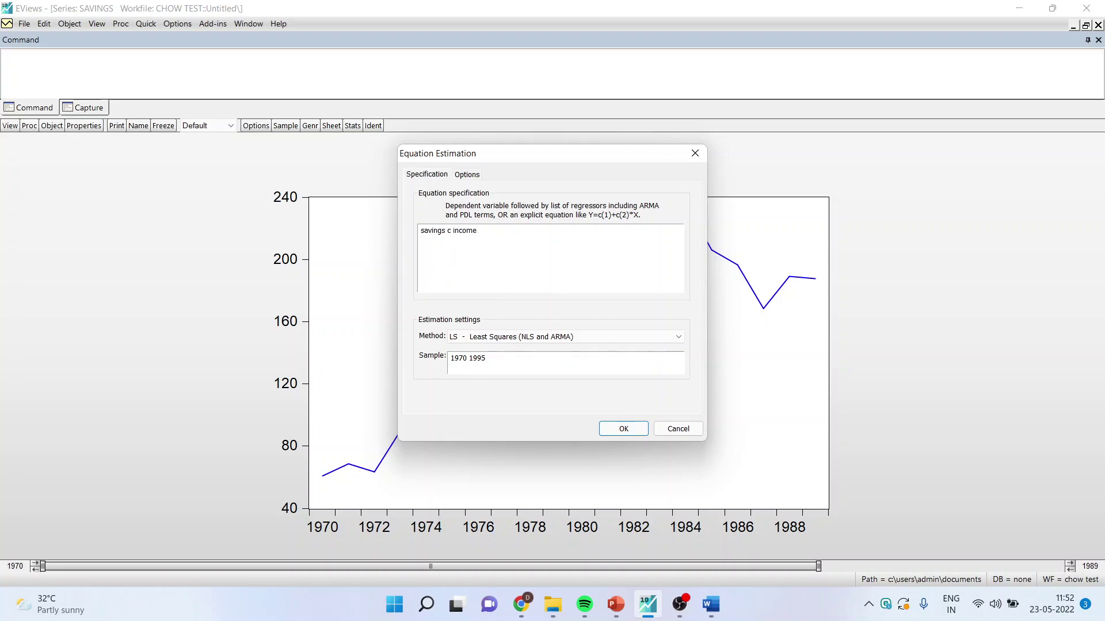
pyautogui.press('Return')
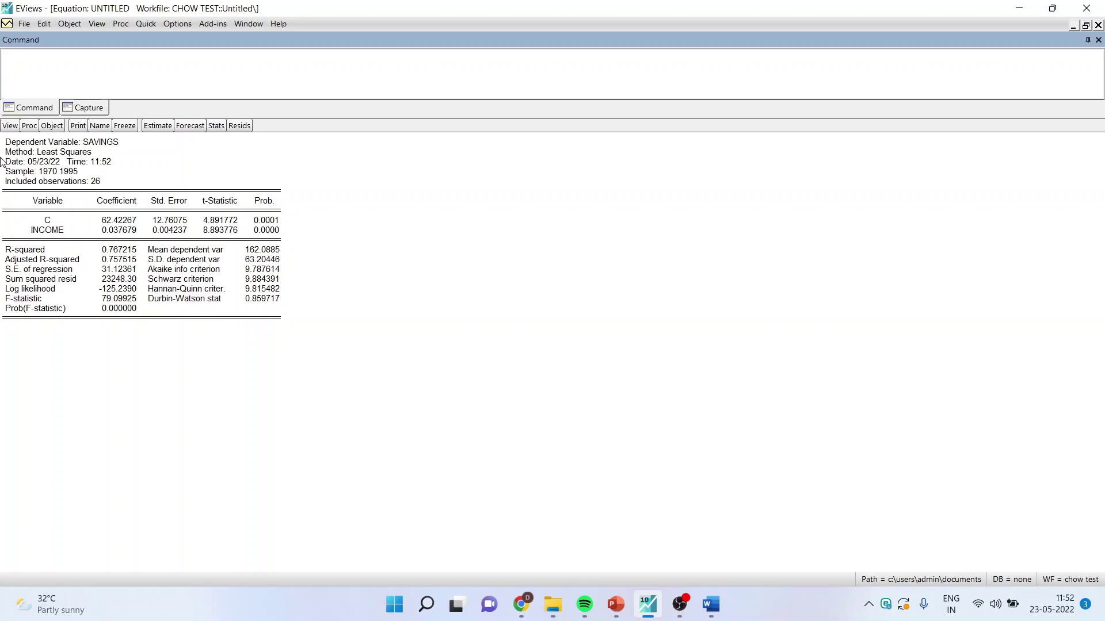
# Plot the CUSUM of Squares stability test for the savings equation and inspect where it crosses the significance bounds.
pyautogui.click(10, 127)
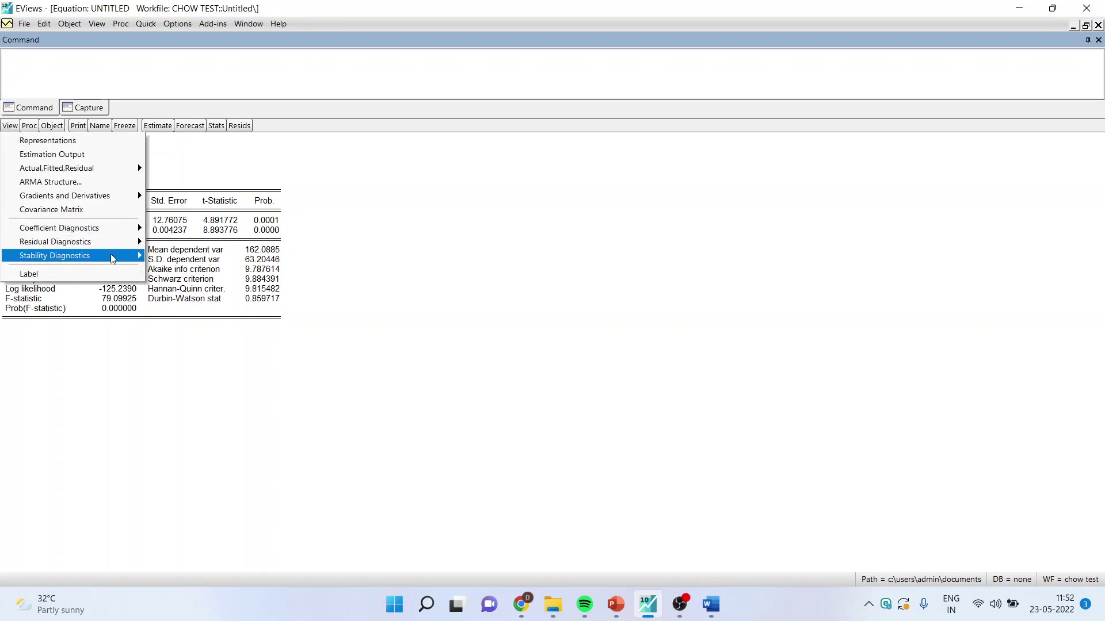
pyautogui.moveTo(113, 259)
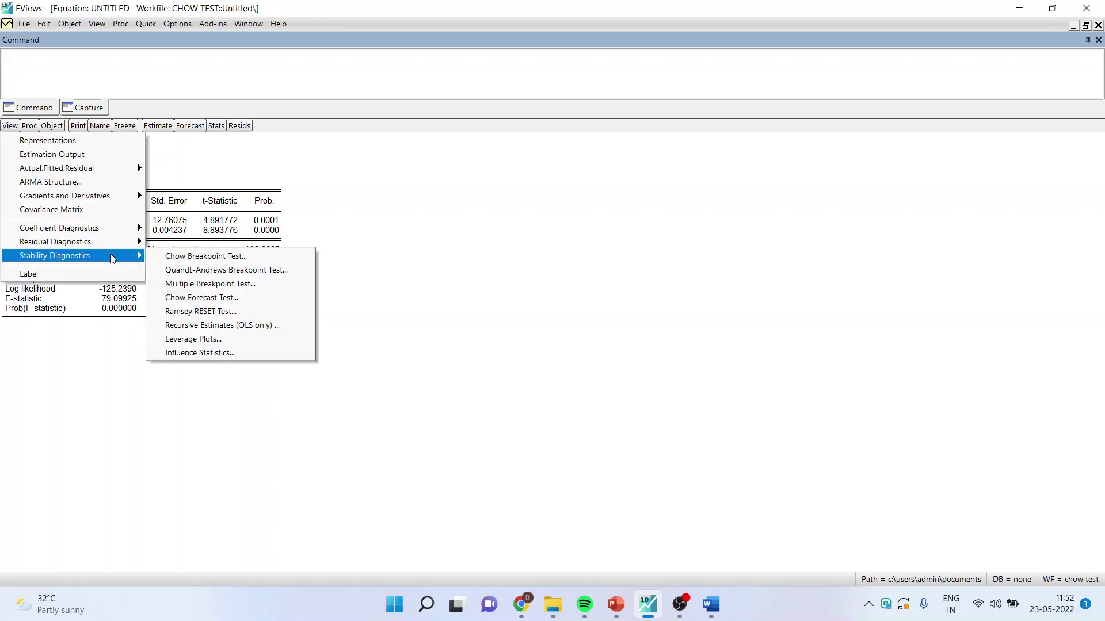
pyautogui.click(258, 325)
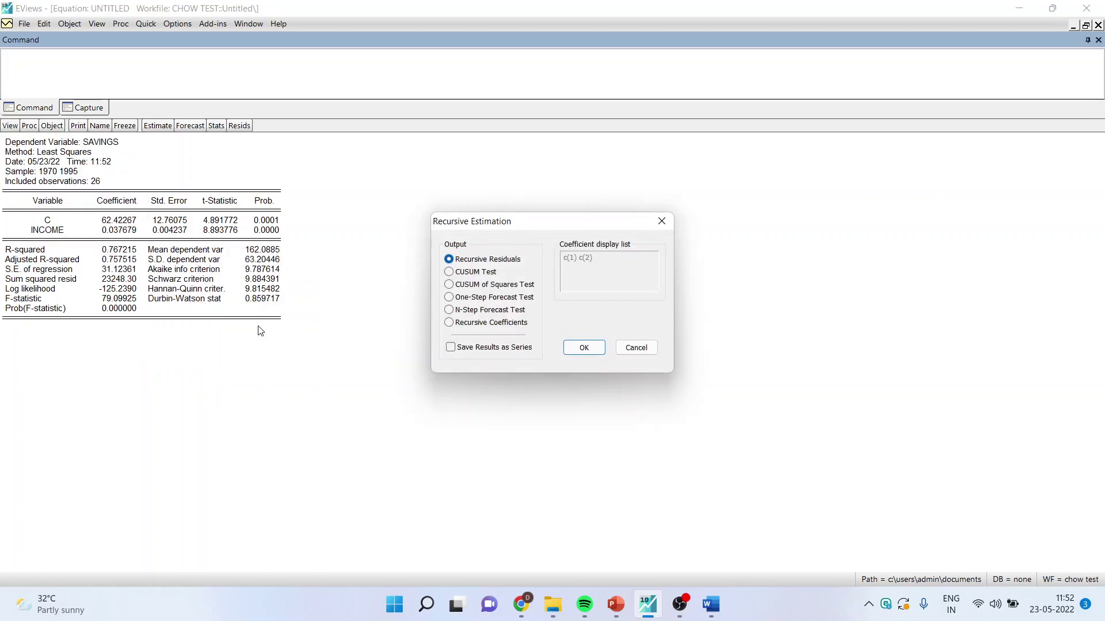
pyautogui.click(449, 284)
pyautogui.click(584, 348)
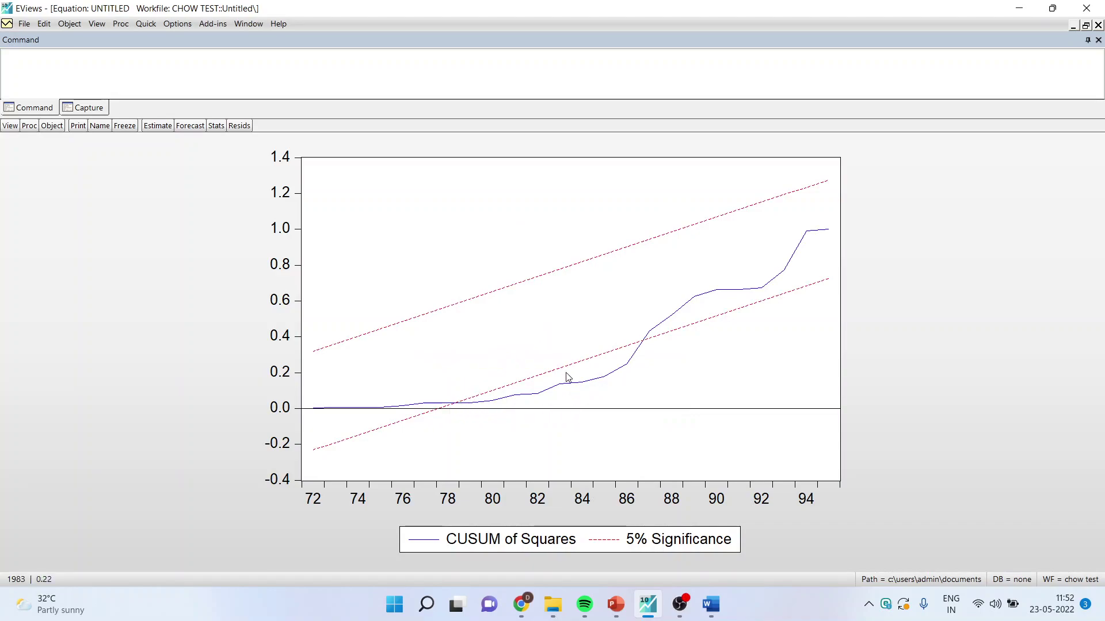
pyautogui.moveTo(560, 388)
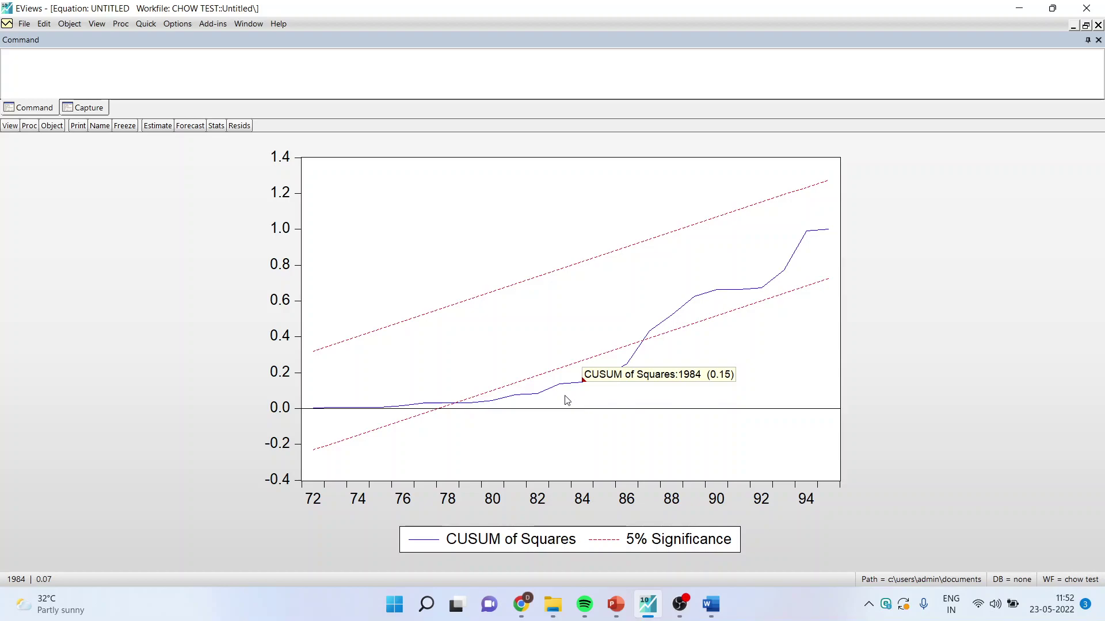
# Run a Chow Breakpoint Test on the equation with breakpoint date 1978 and check the F-statistic's probability.
pyautogui.click(9, 126)
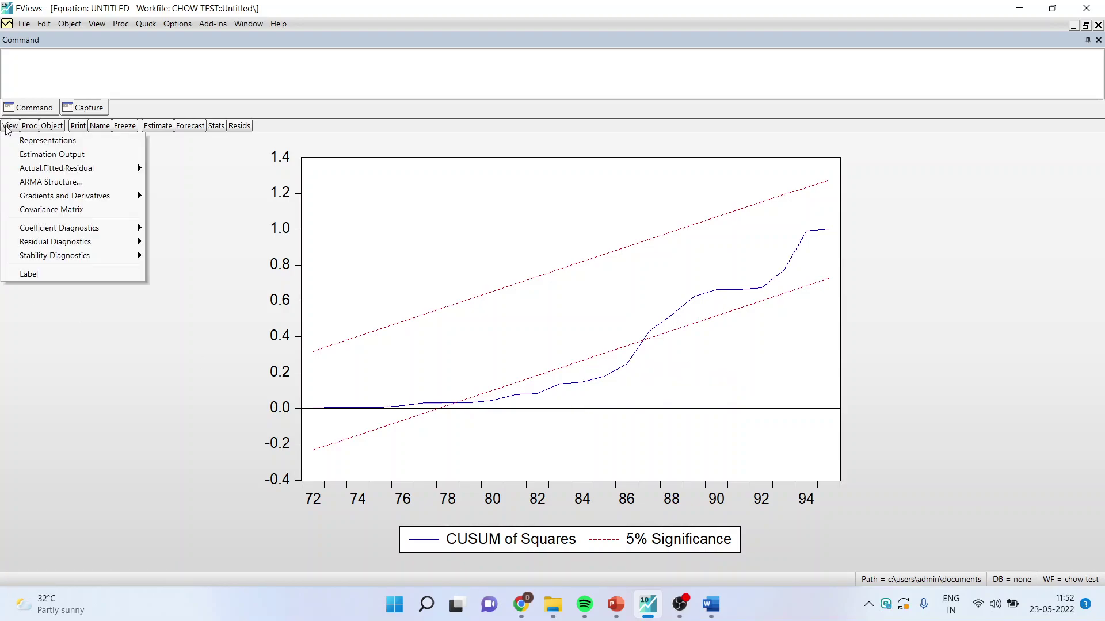
pyautogui.moveTo(48, 256)
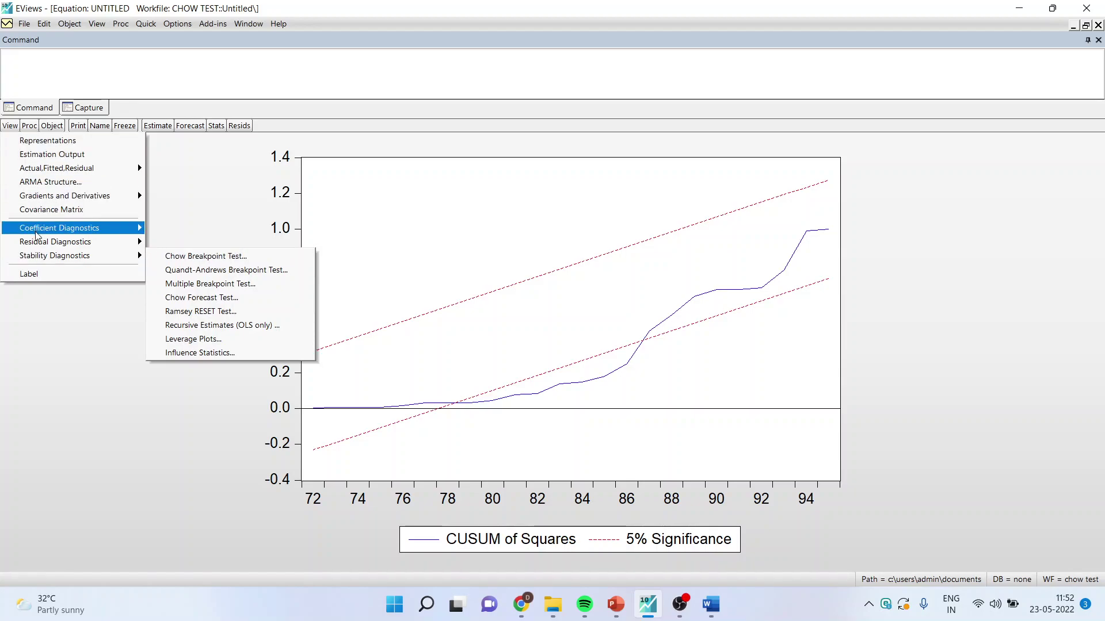
pyautogui.click(188, 261)
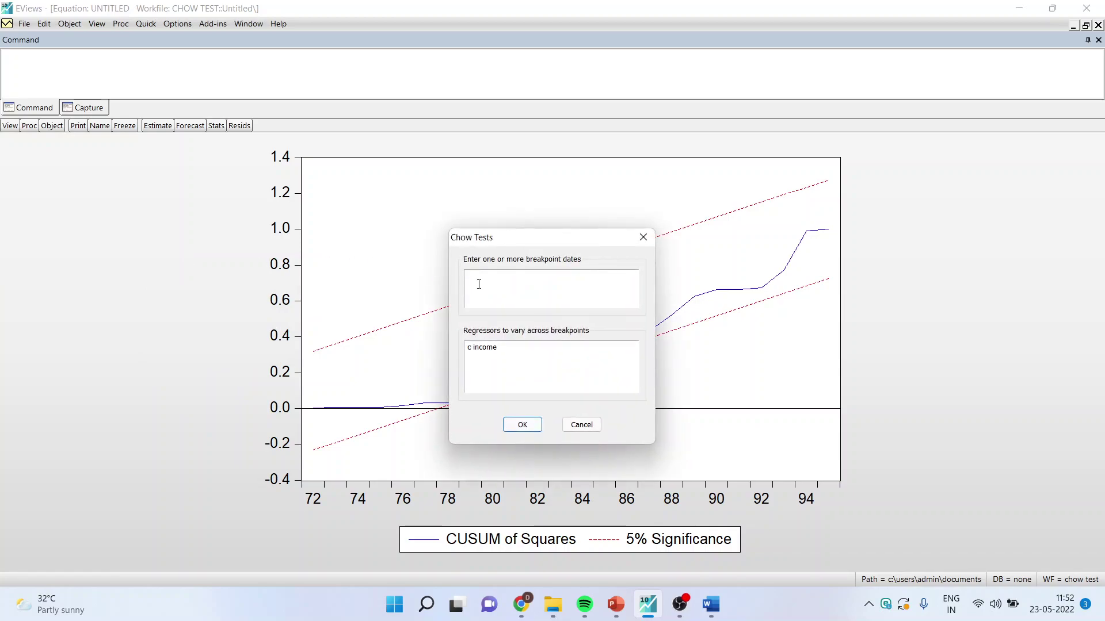
pyautogui.write('1978')
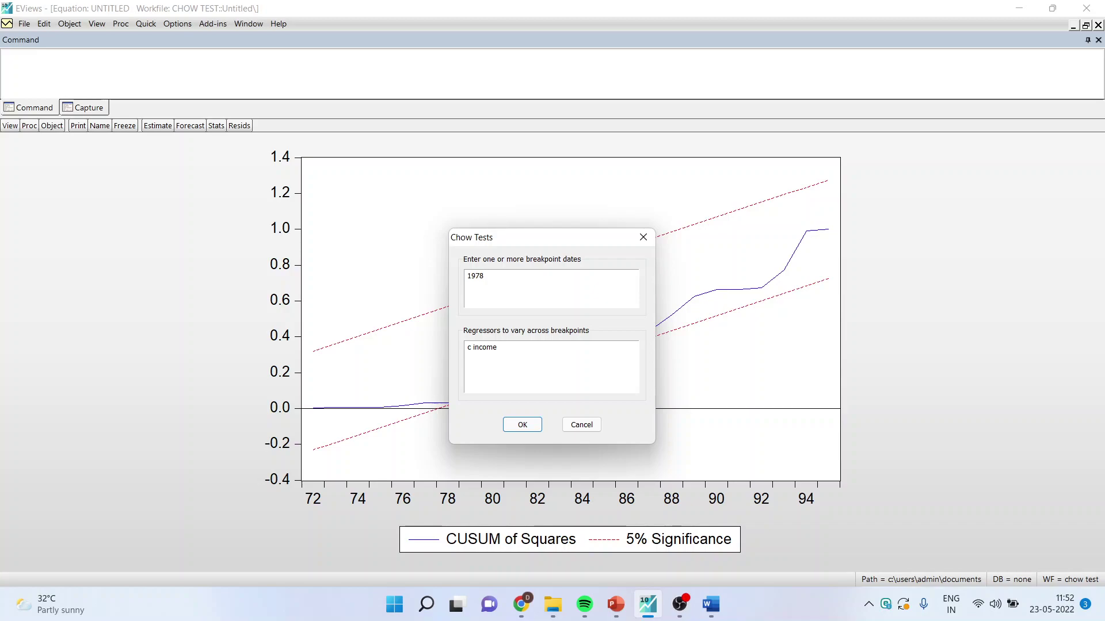
pyautogui.moveTo(508, 239); pyautogui.dragTo(800, 222)
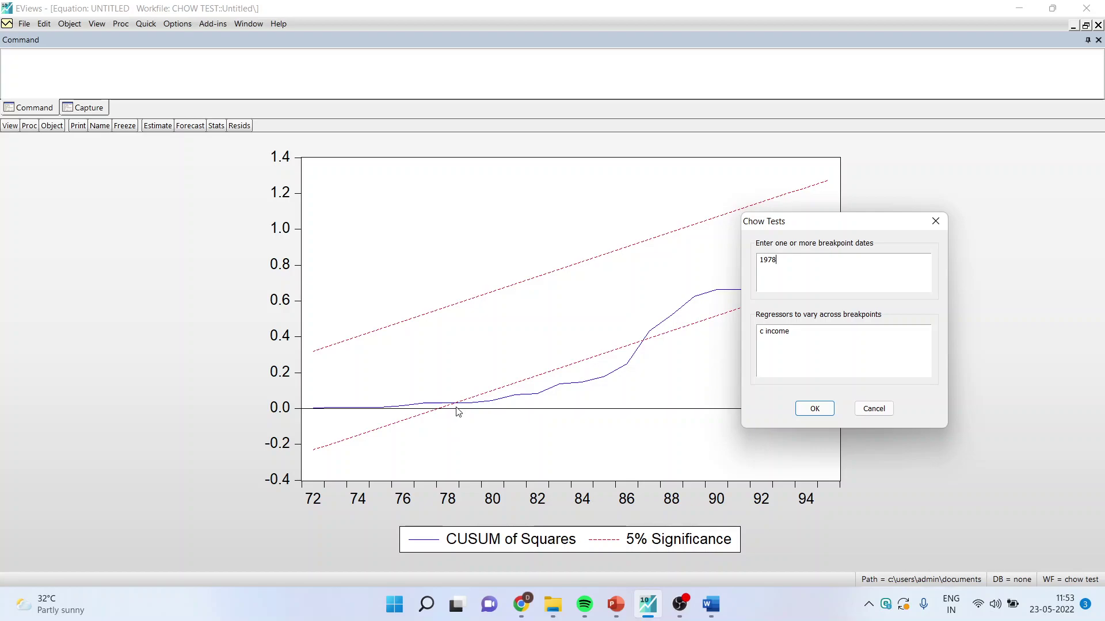
pyautogui.click(814, 408)
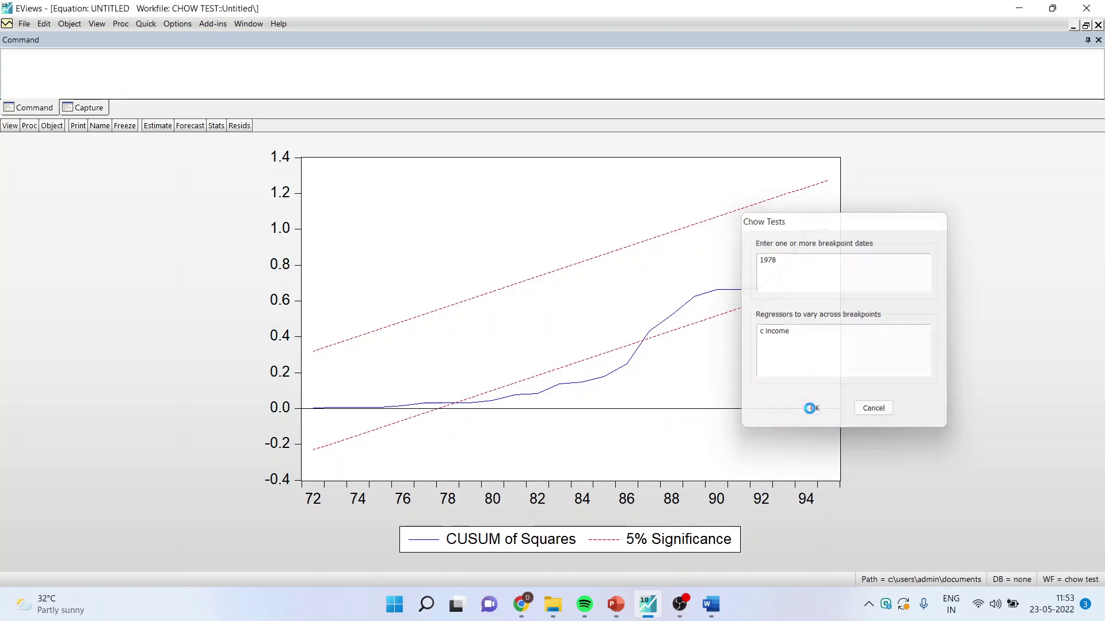
pyautogui.click(271, 191)
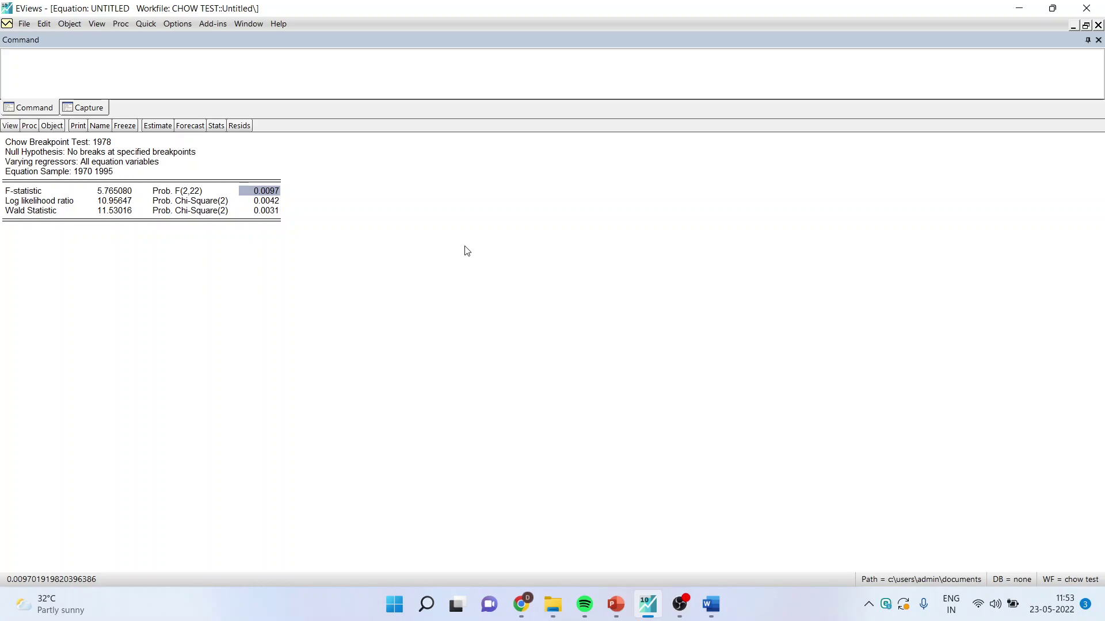
pyautogui.click(25, 60)
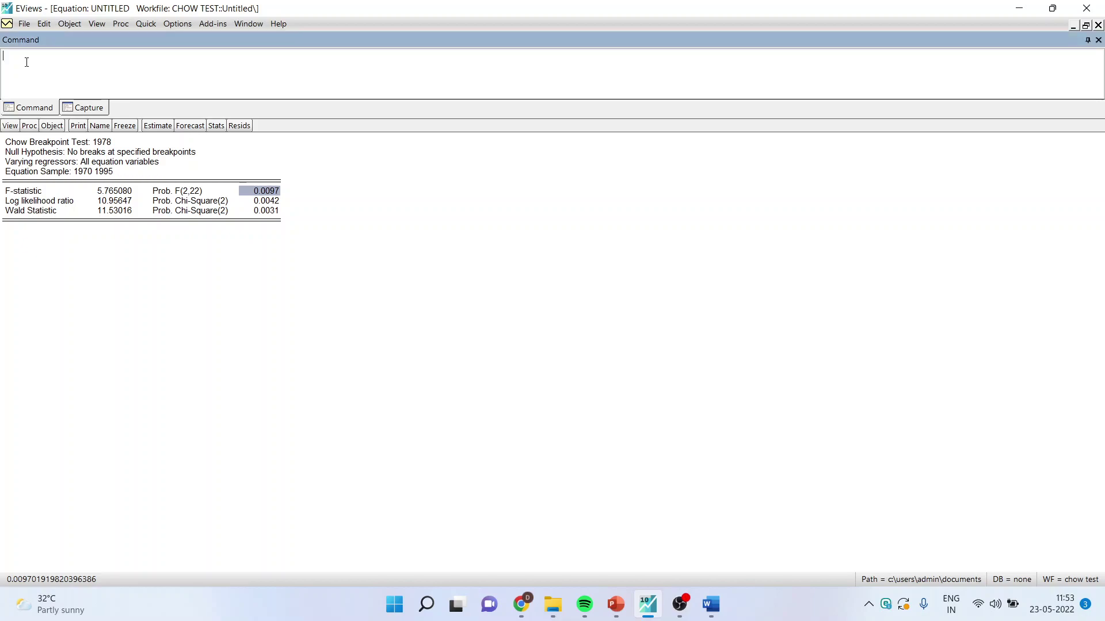
pyautogui.write('eries')
pyautogui.press('BackSpace')
pyautogui.press('BackSpace')
pyautogui.press('BackSpace')
pyautogui.write('ies')
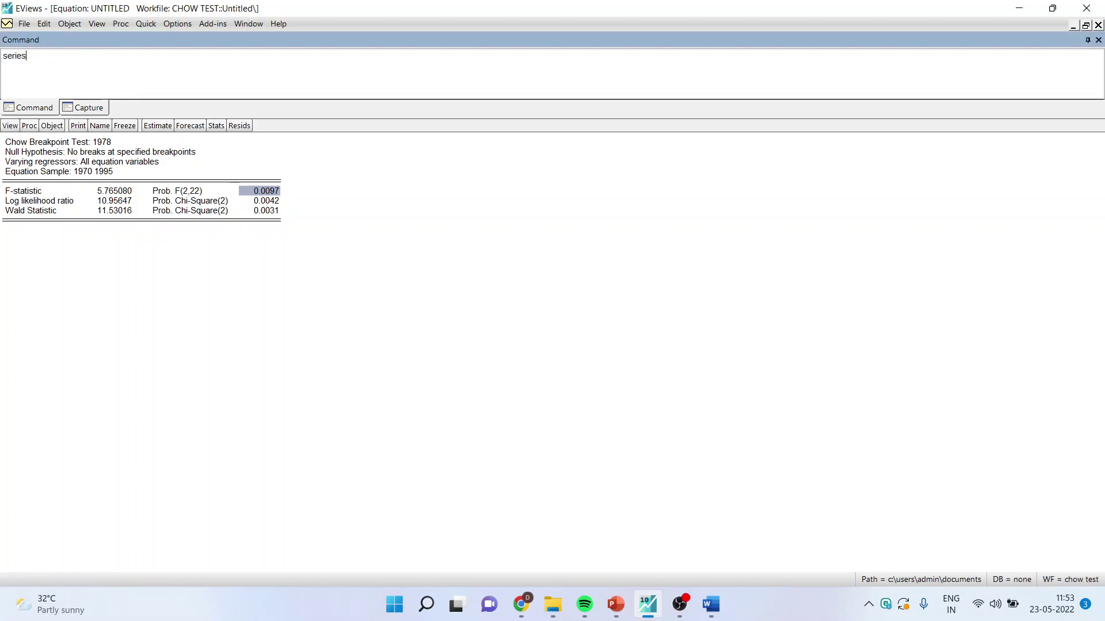
pyautogui.write(' dummy=@recode(year<=1978,0,1')
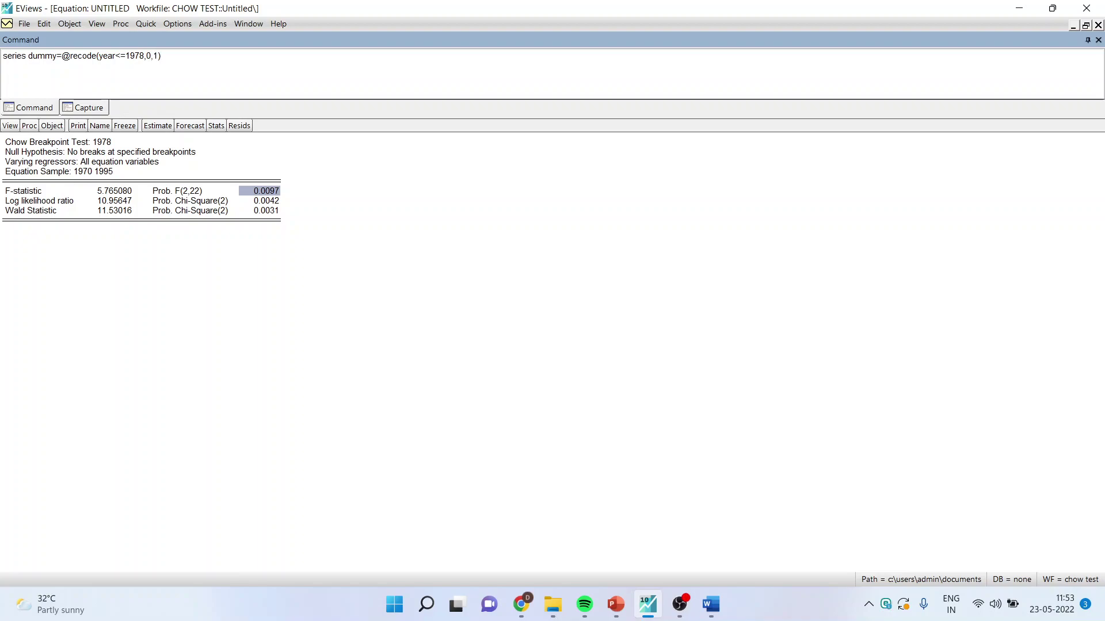
pyautogui.press('Return')
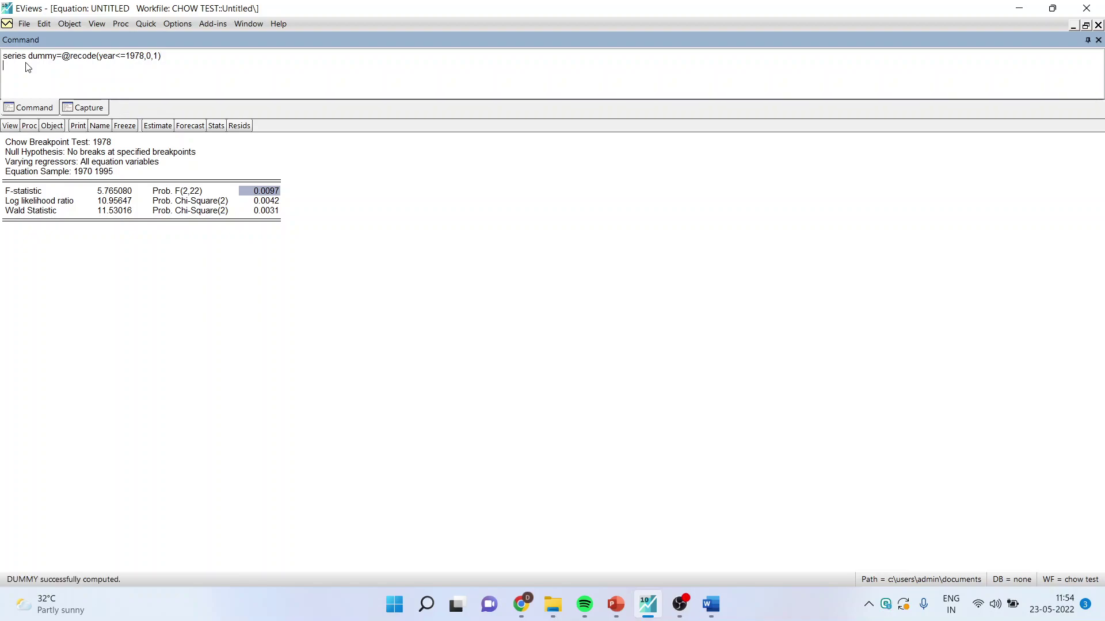
# Restore the maximized windows and move the equation and savings graph windows aside to uncover the workfile.
pyautogui.click(1087, 26)
pyautogui.moveTo(206, 192); pyautogui.dragTo(650, 170)
pyautogui.moveTo(201, 199); pyautogui.dragTo(444, 138)
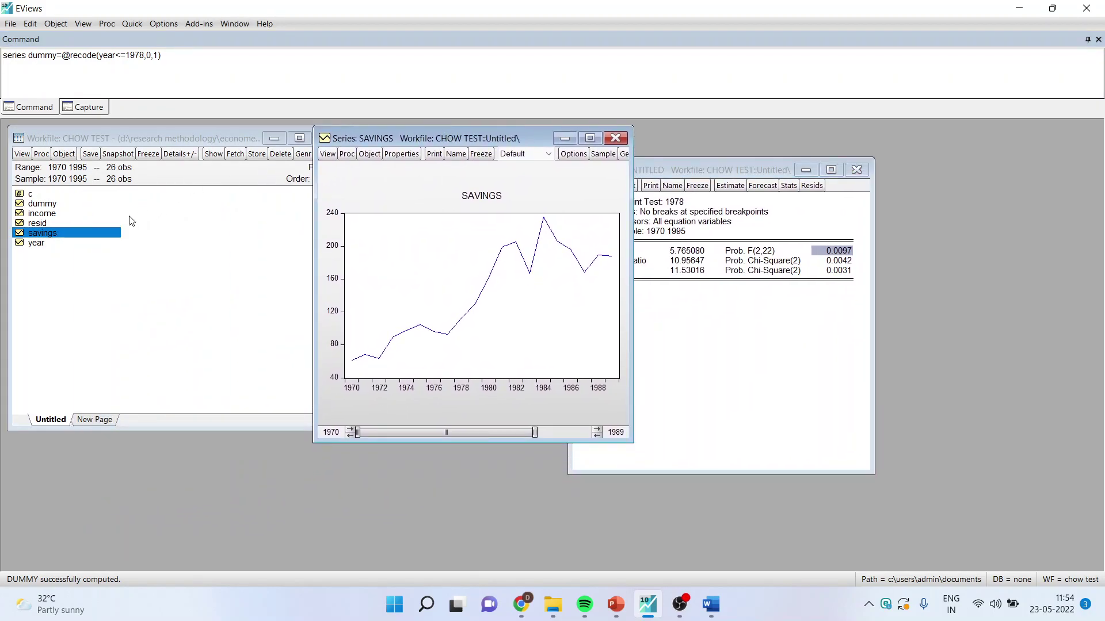
# Open the year and dummy series together as a group and inspect the dummy values for each year.
pyautogui.click(43, 246)
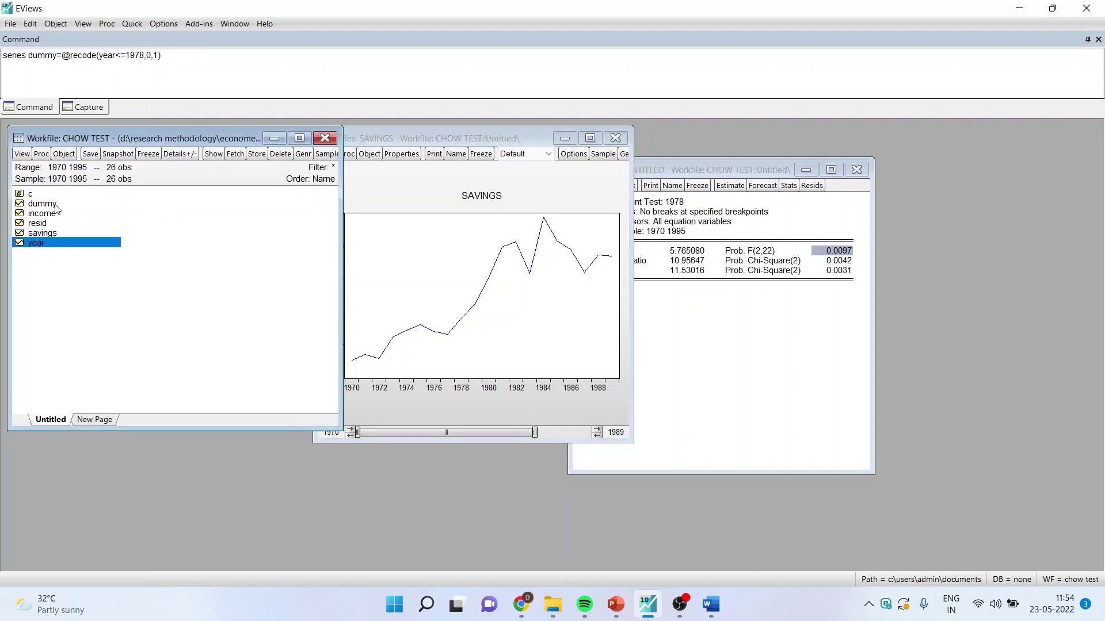
pyautogui.keyDown('ctrl'); pyautogui.click(58, 205); pyautogui.keyUp('ctrl')
pyautogui.rightClick(87, 210)
pyautogui.moveTo(195, 218)
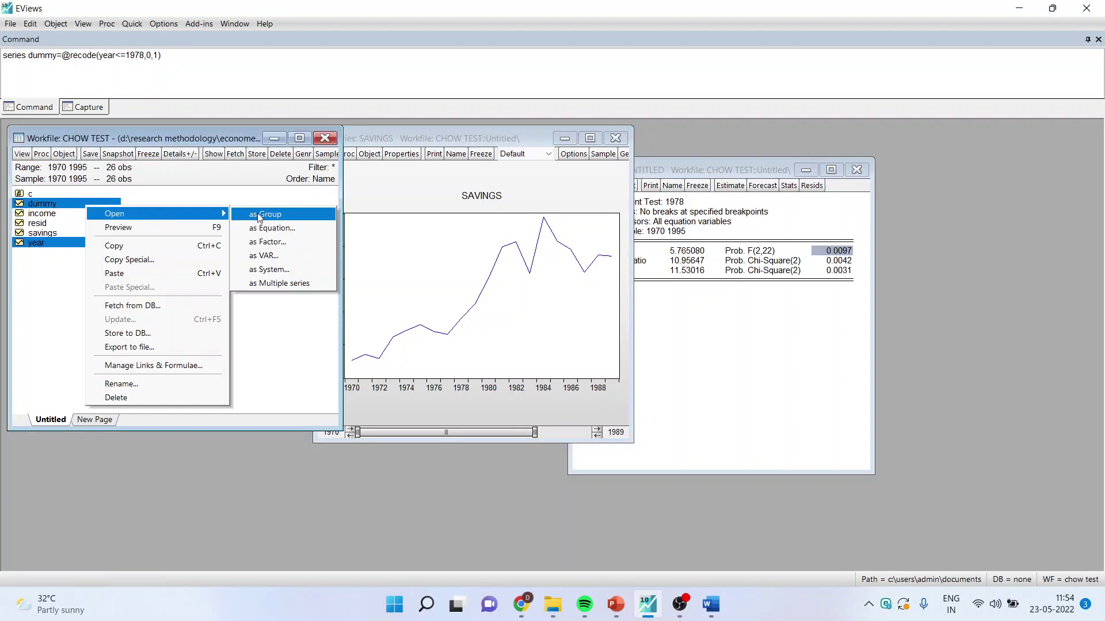
pyautogui.click(260, 218)
pyautogui.moveTo(264, 240); pyautogui.dragTo(290, 138)
pyautogui.moveTo(464, 253); pyautogui.dragTo(462, 206)
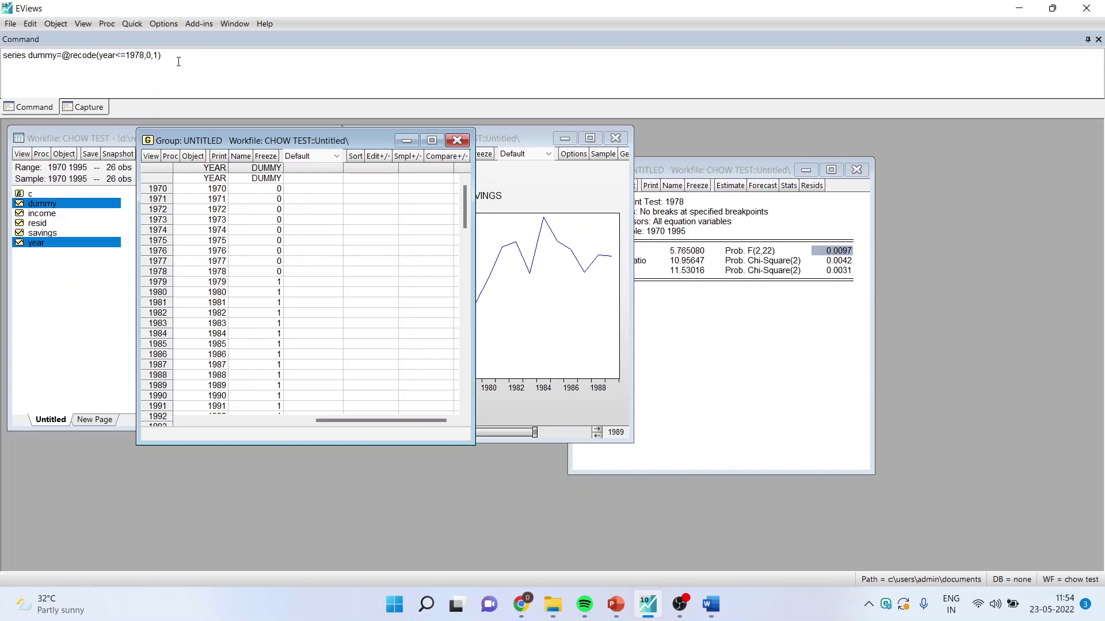
# Switch to Word to view the dummy recode command in the document and return to EViews.
pyautogui.hotkey('alt', 'Tab')
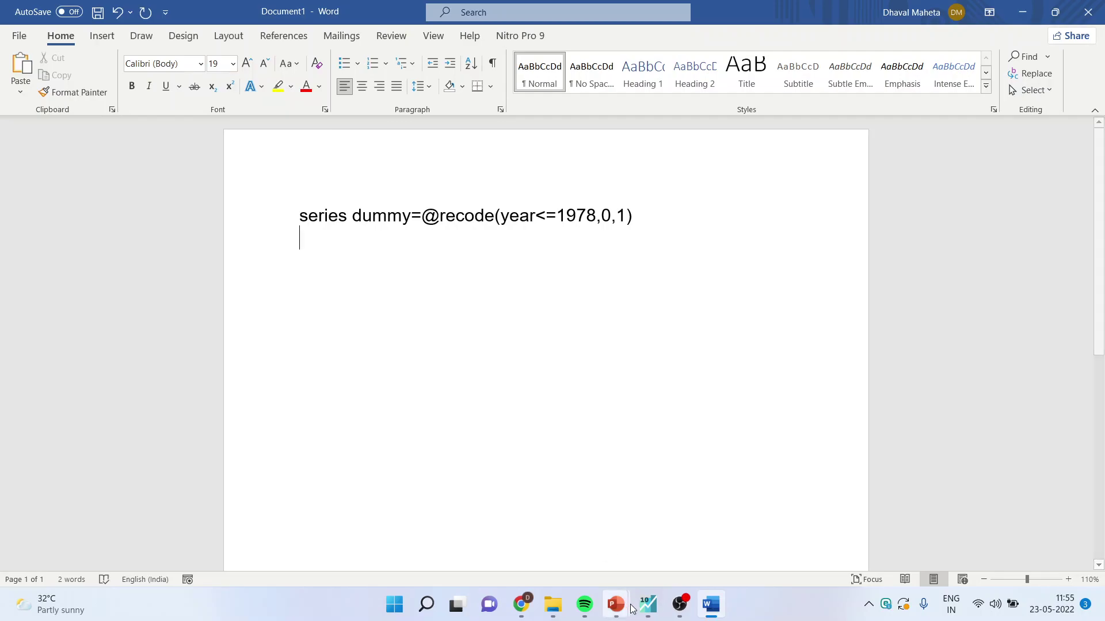
pyautogui.moveTo(647, 608)
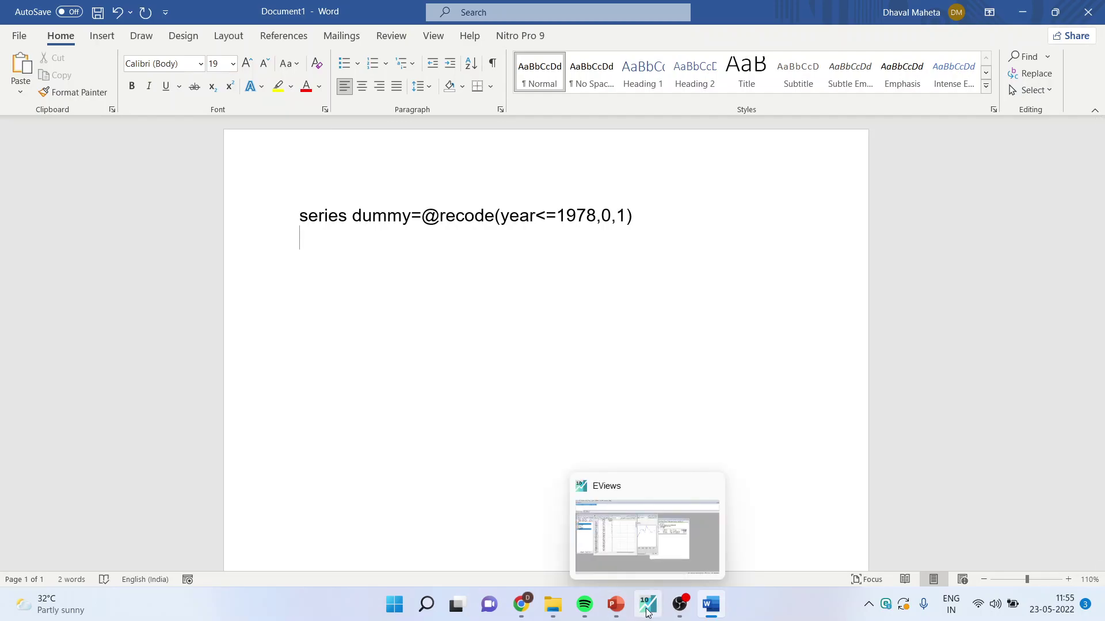
pyautogui.click(647, 608)
# Close the savings graph and delete the untitled group and untitled equation, leaving only the workfile open.
pyautogui.click(457, 141)
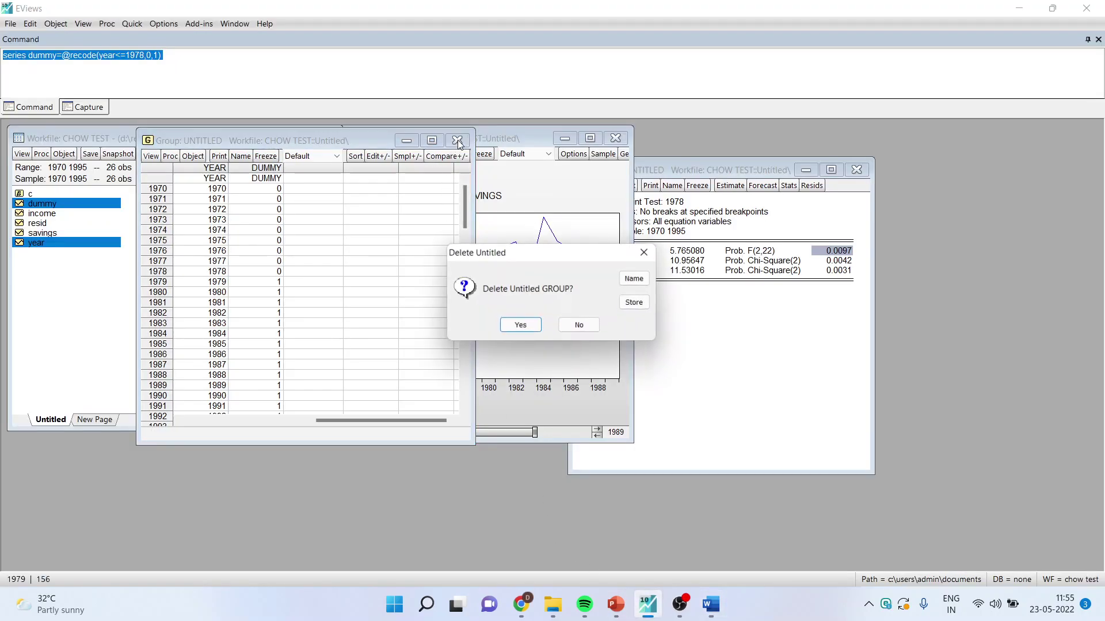
pyautogui.click(520, 326)
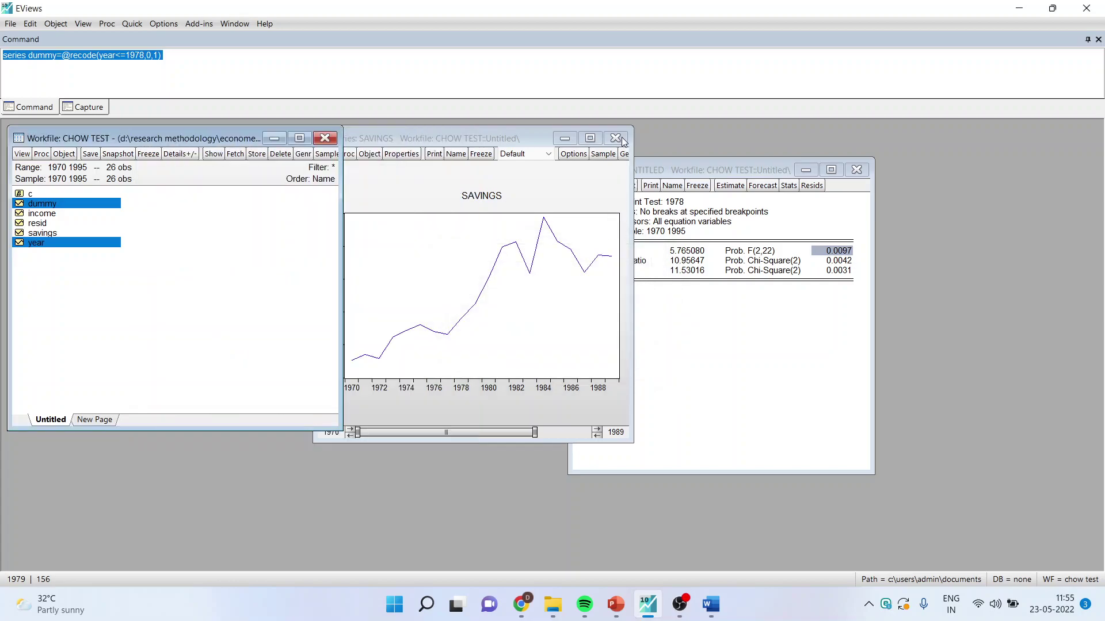
pyautogui.click(615, 138)
pyautogui.click(856, 170)
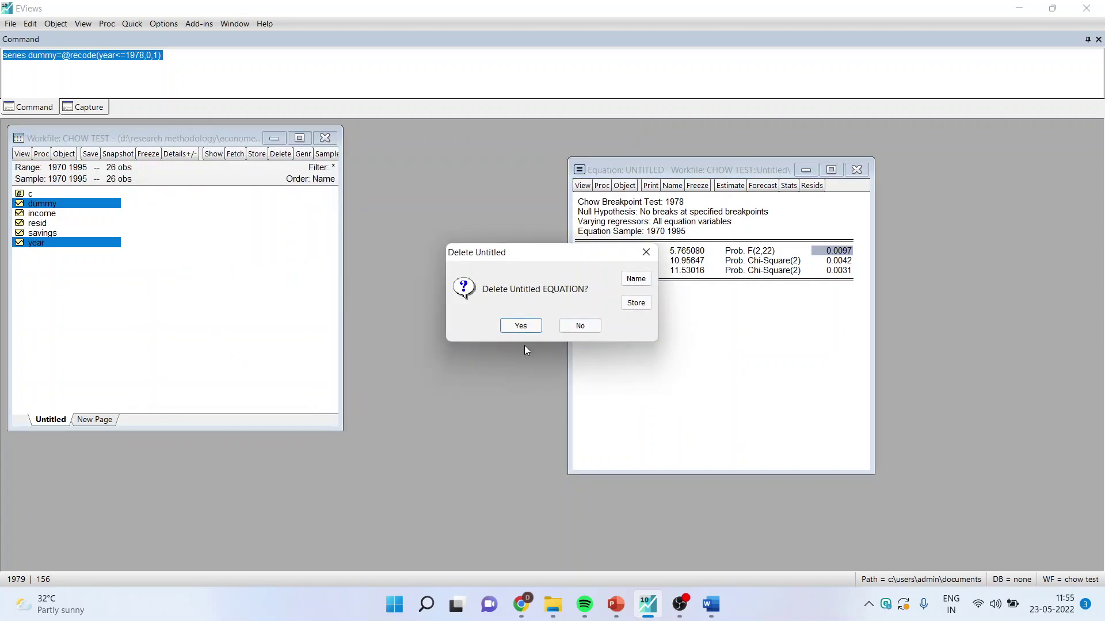
pyautogui.click(522, 326)
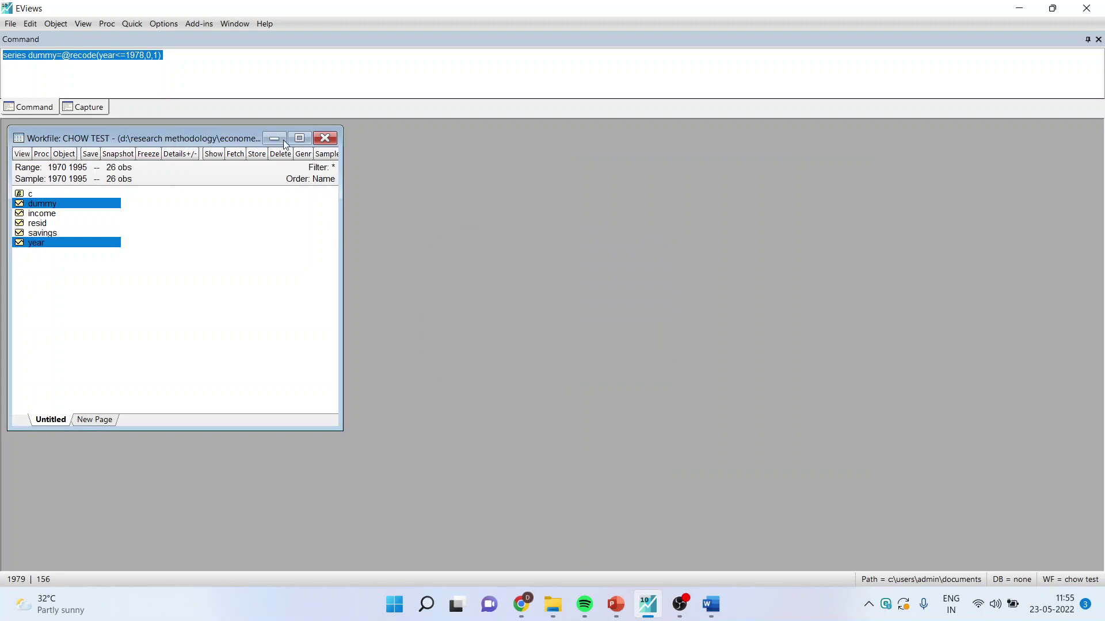
# Estimate a least squares equation of savings on c, income, dummy and income*dummy, and maximize the output to check the dummy's probability.
pyautogui.click(136, 24)
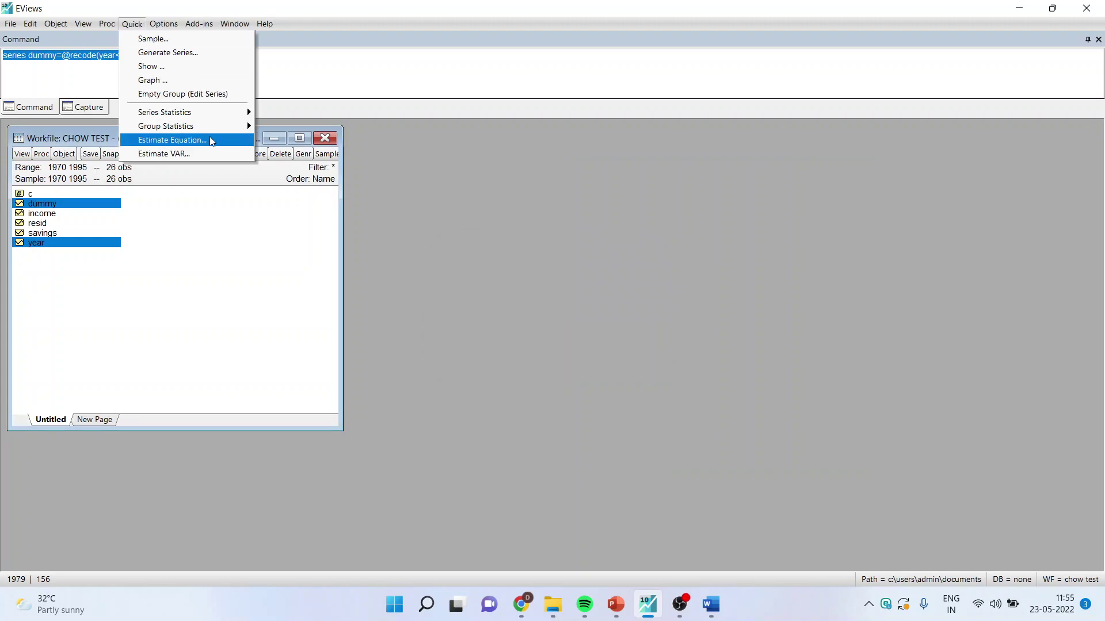
pyautogui.click(210, 141)
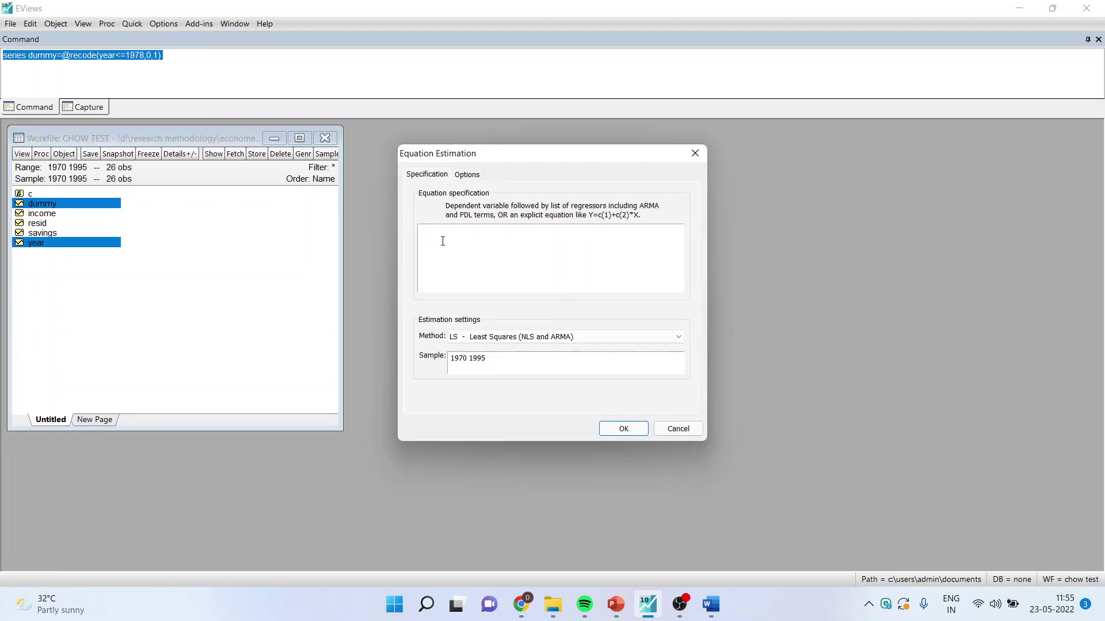
pyautogui.write('savings c income')
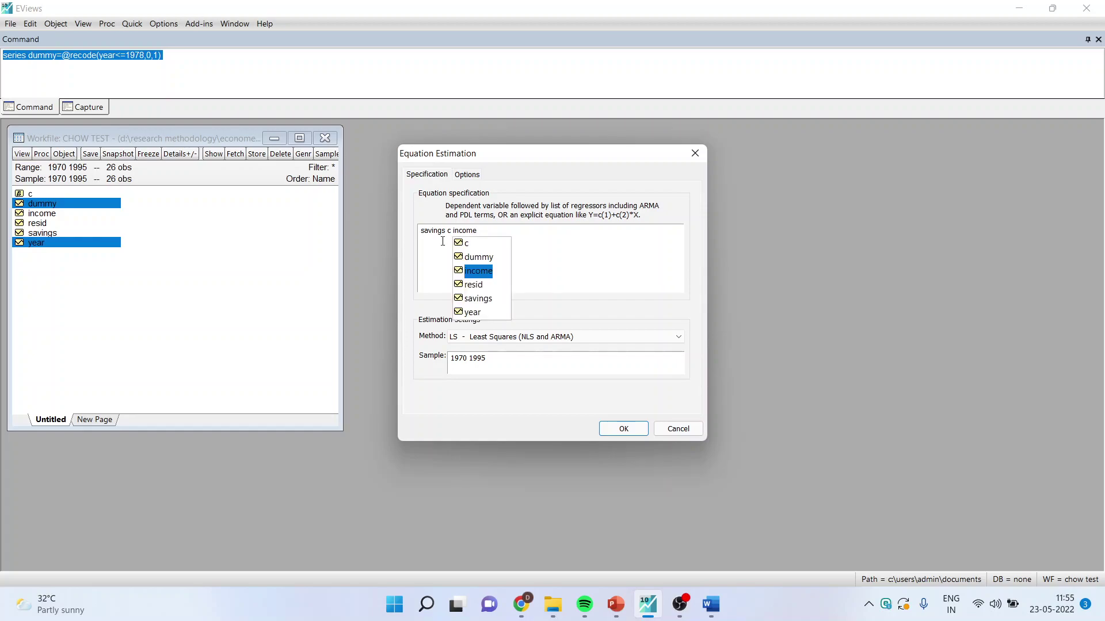
pyautogui.write('dumm')
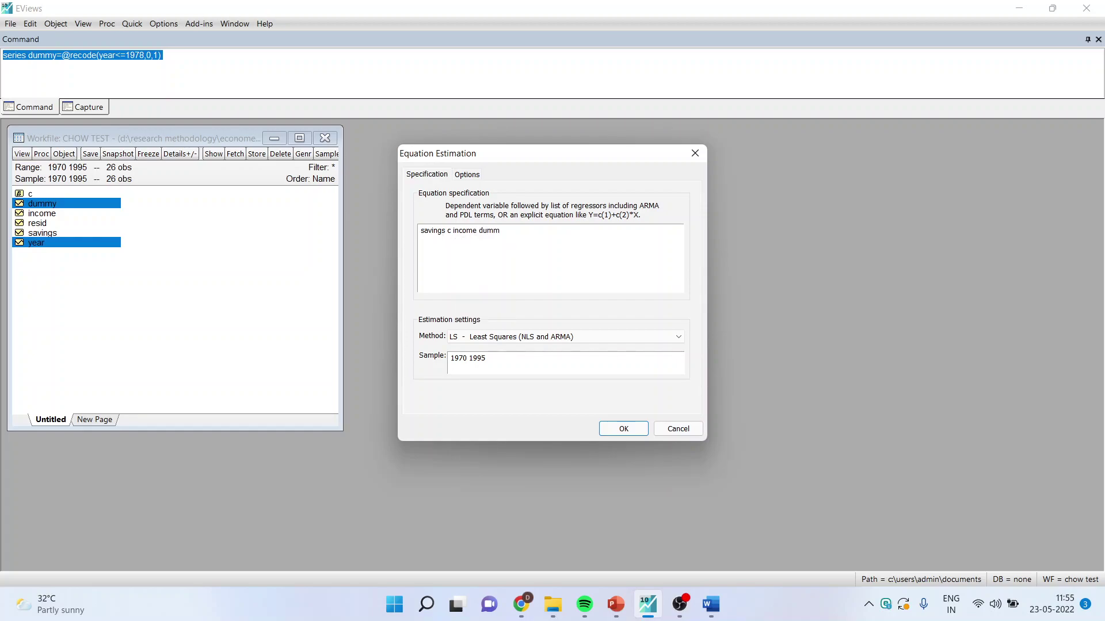
pyautogui.write('y income*dummy')
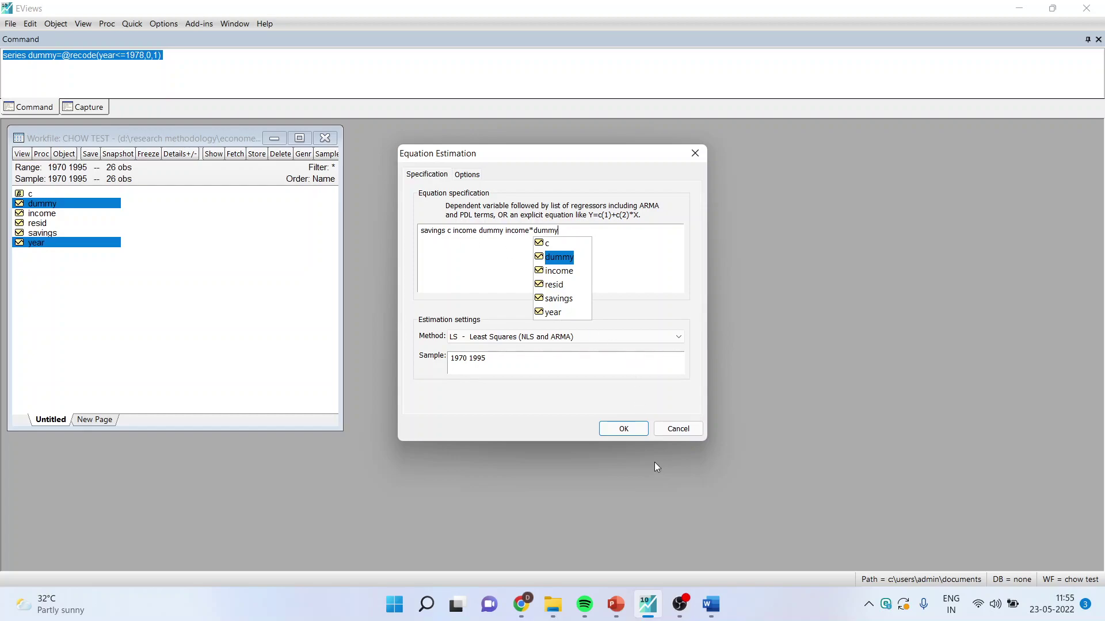
pyautogui.click(630, 433)
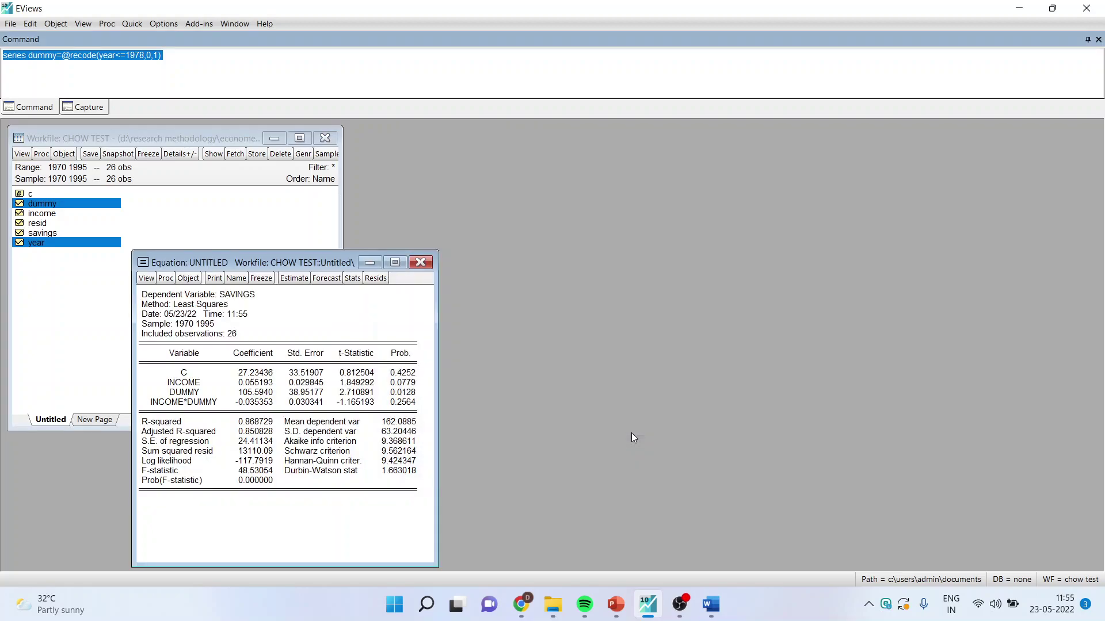
pyautogui.click(395, 263)
pyautogui.click(271, 240)
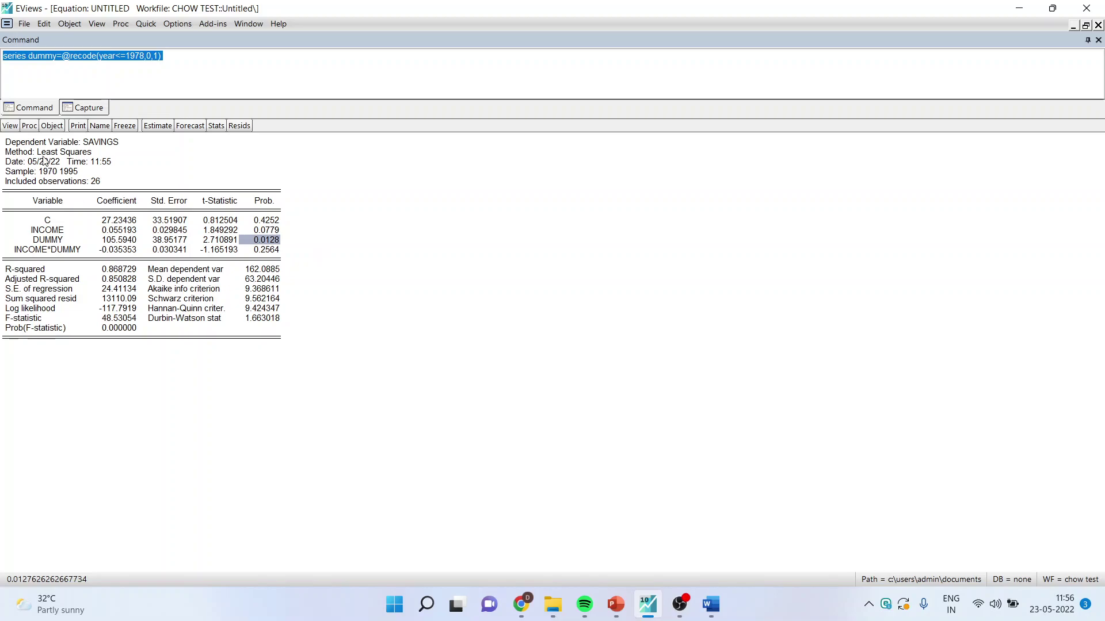
# Run the CUSUM of Squares stability test on the equation with the dummy terms and examine the plot against the 5% bounds.
pyautogui.click(10, 125)
pyautogui.moveTo(88, 263)
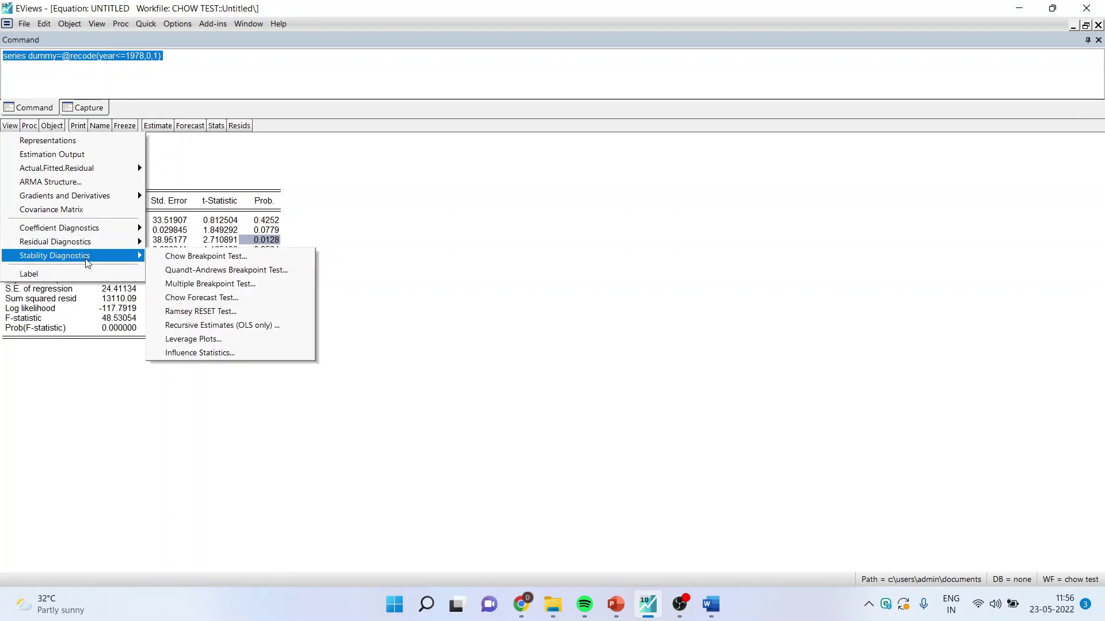
pyautogui.click(216, 326)
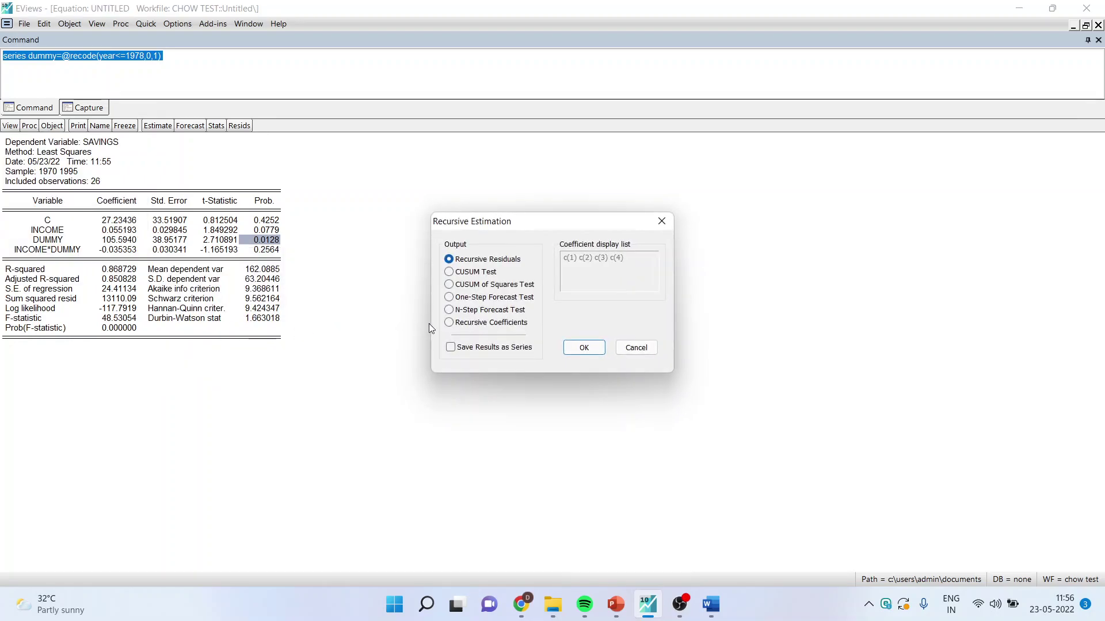
pyautogui.click(450, 286)
pyautogui.click(583, 347)
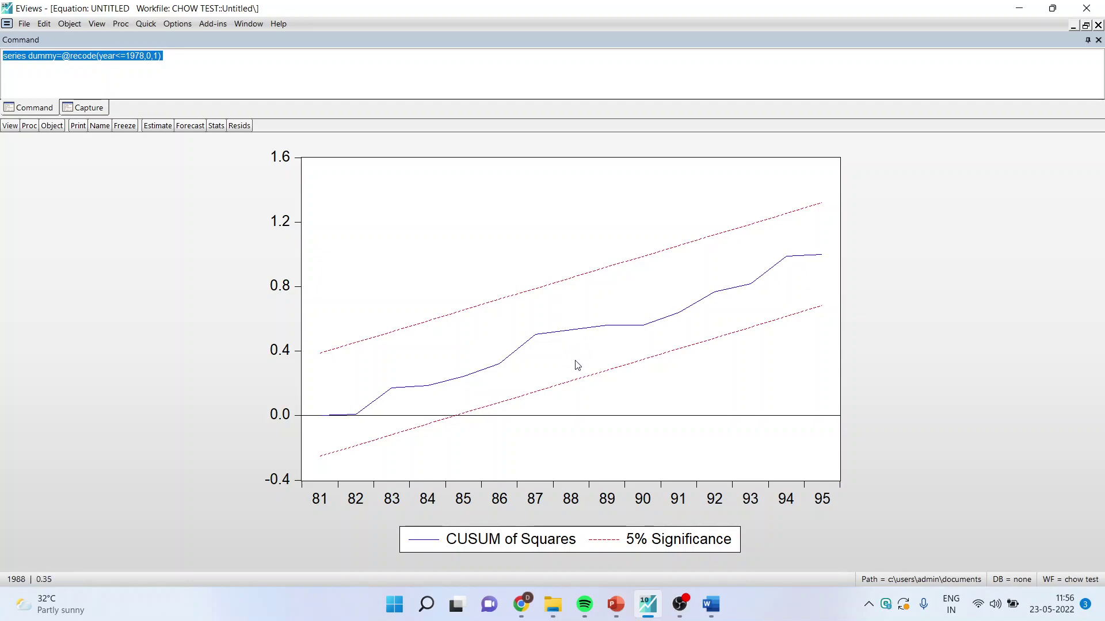
pyautogui.moveTo(576, 365)
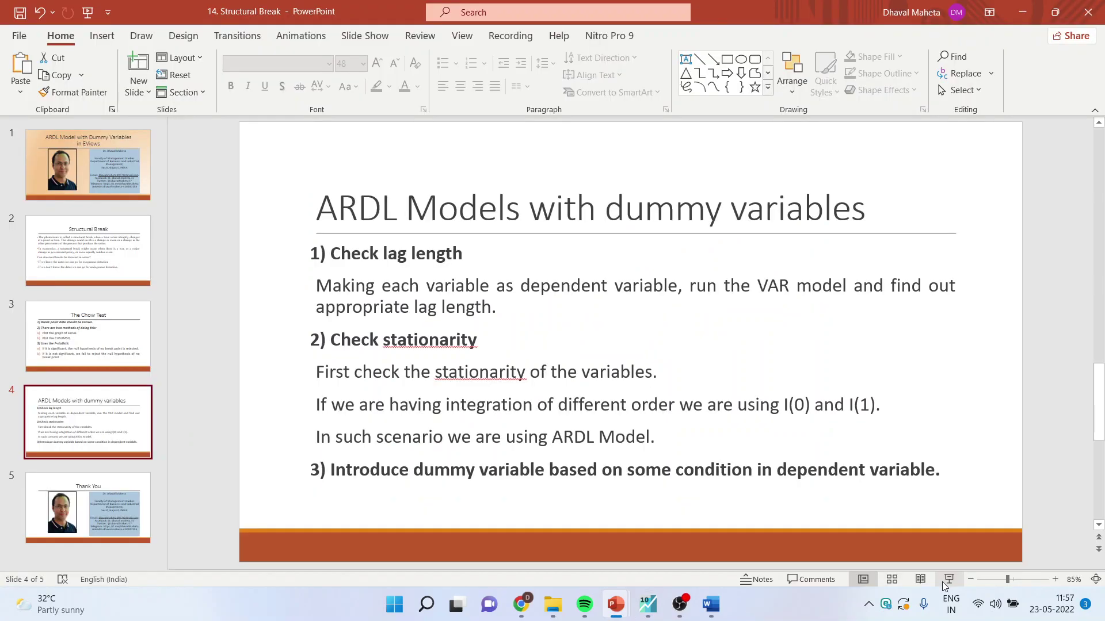
# Present the PowerPoint slide on ARDL models with dummy variables, return to the EViews workfile and point out the dummy series.
pyautogui.click(941, 582)
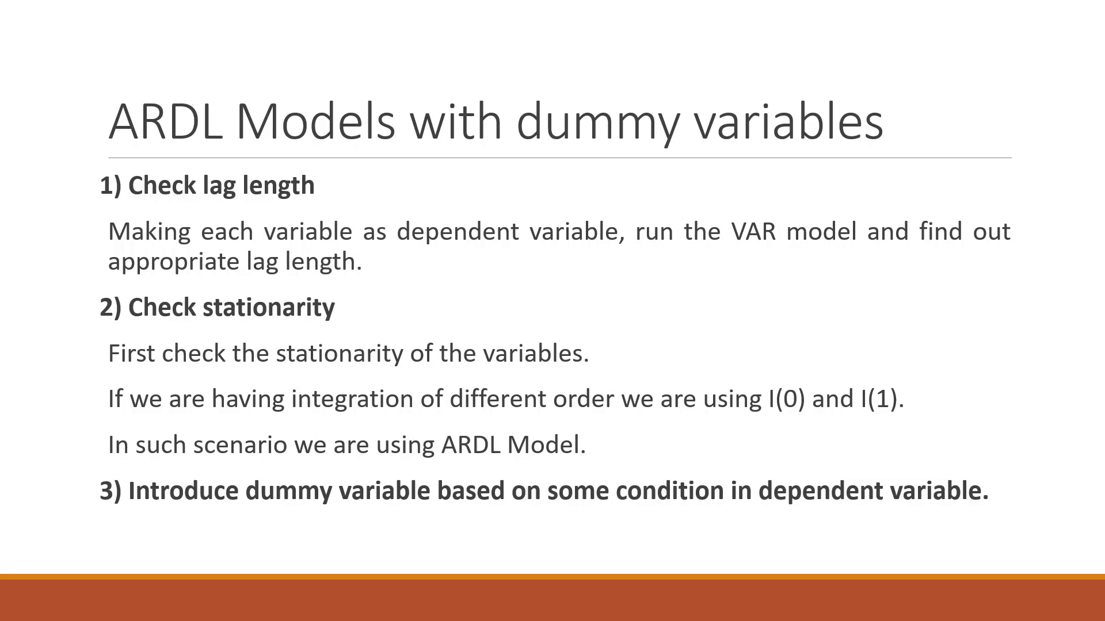
pyautogui.hotkey('alt', 'Tab')
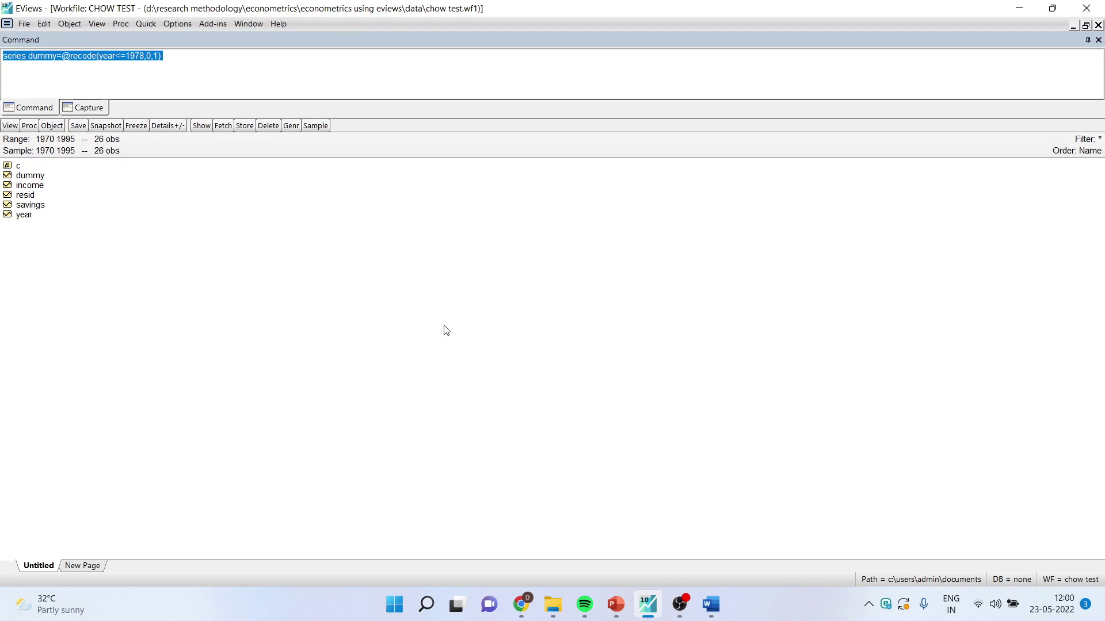
pyautogui.click(36, 175)
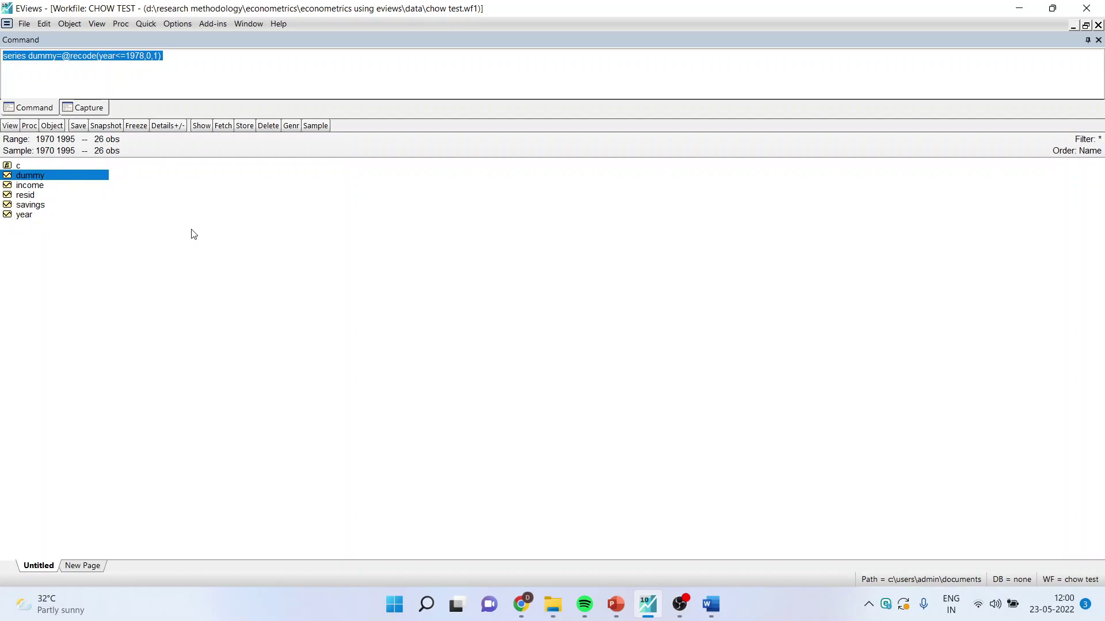
pyautogui.click(238, 235)
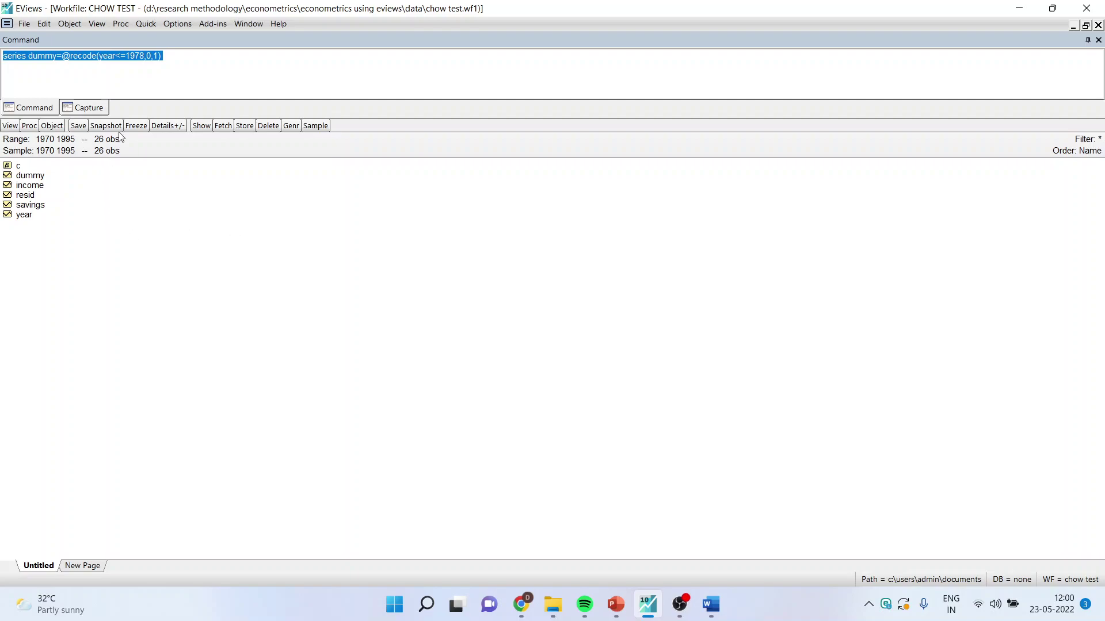
# Estimate a standard VAR with savings as the endogenous variable, lag intervals 1 2 and c as the exogenous variable.
pyautogui.click(146, 24)
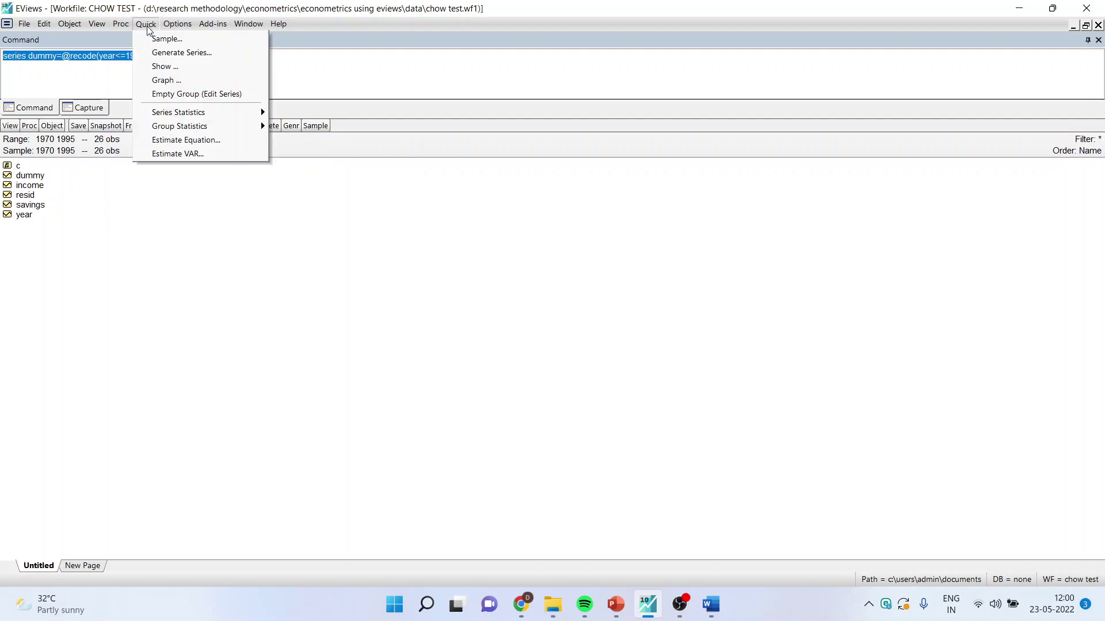
pyautogui.click(194, 154)
pyautogui.write('savings')
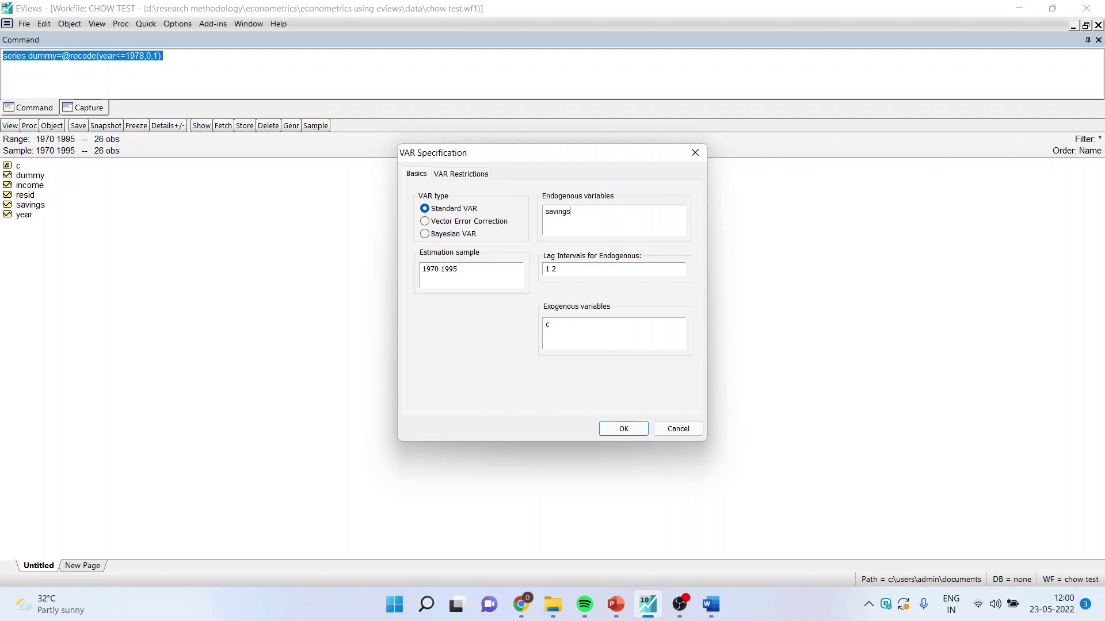
pyautogui.click(623, 220)
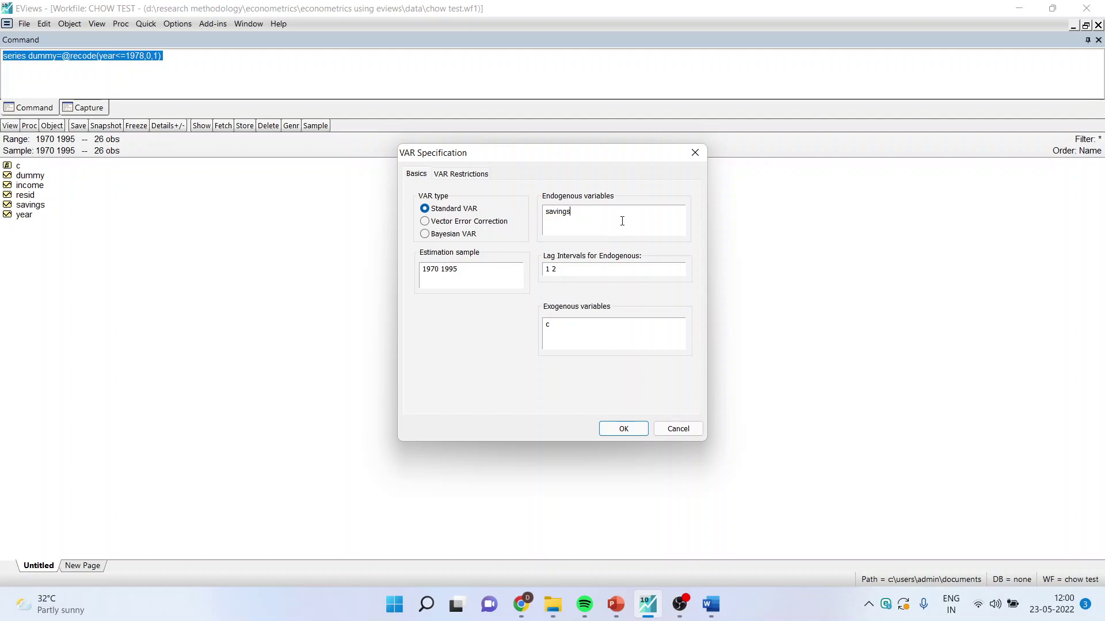
pyautogui.click(623, 429)
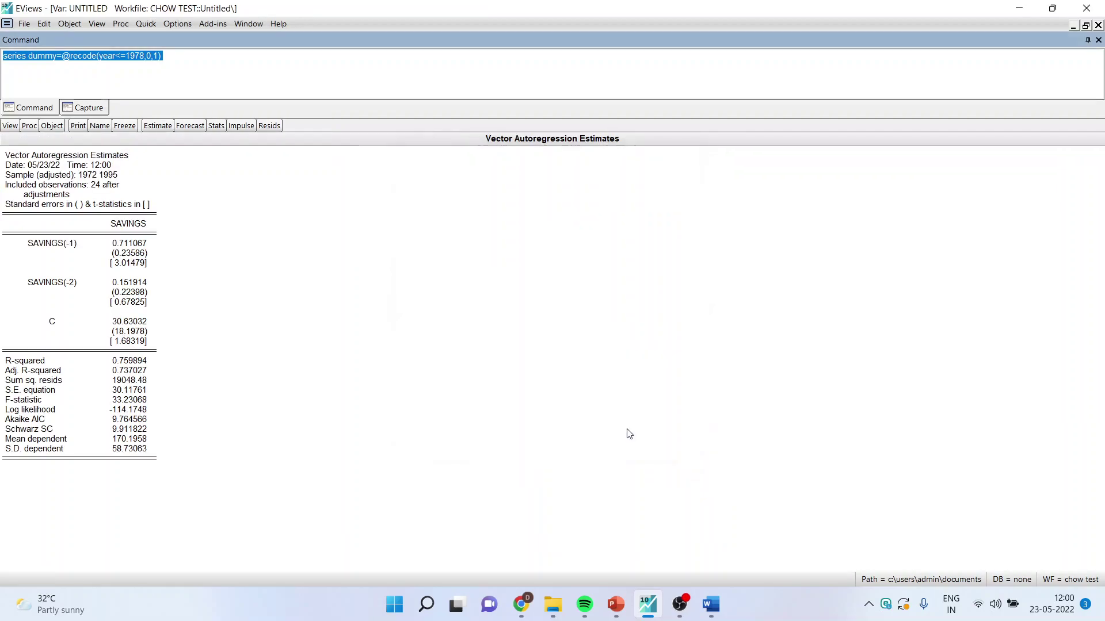
# Run the lag length criteria for the savings VAR with 2 lags included and highlight the lag 1 row.
pyautogui.click(10, 125)
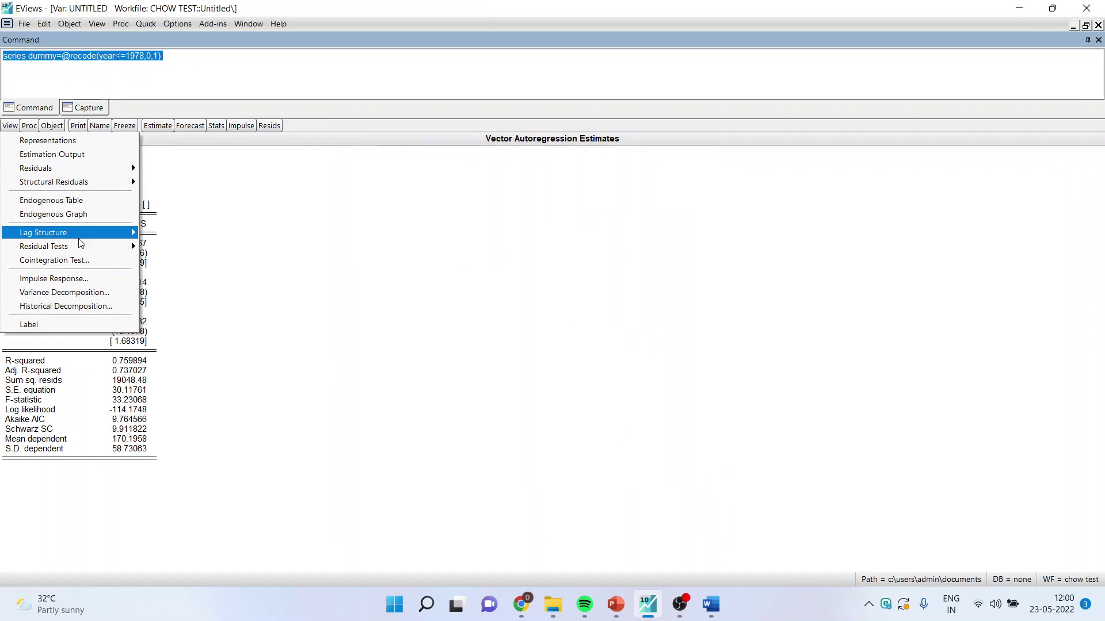
pyautogui.moveTo(81, 236)
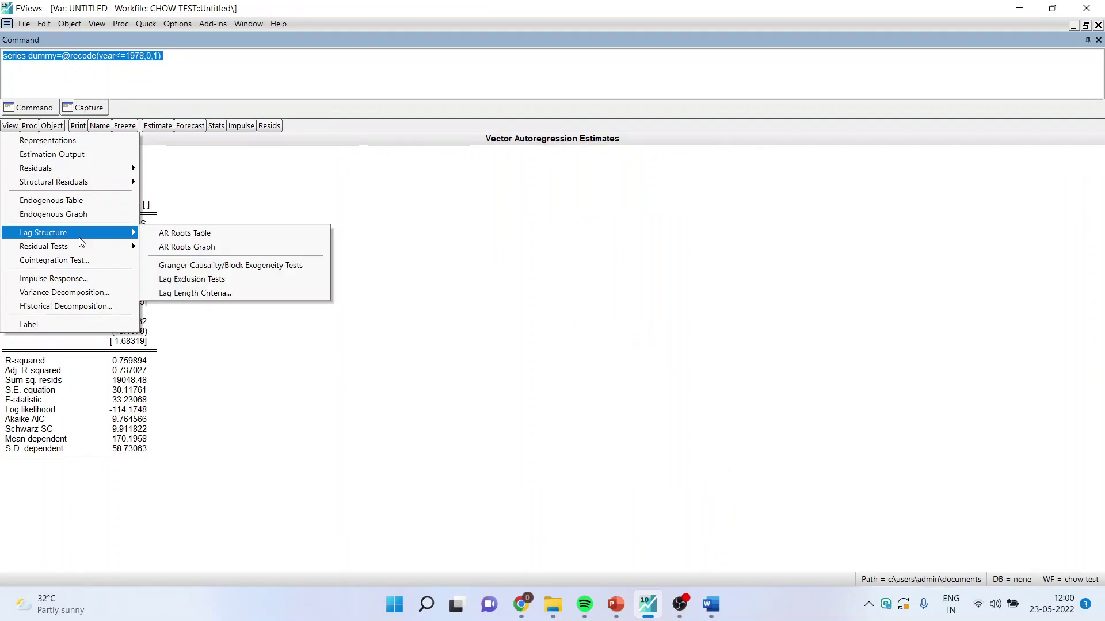
pyautogui.click(195, 293)
pyautogui.click(543, 375)
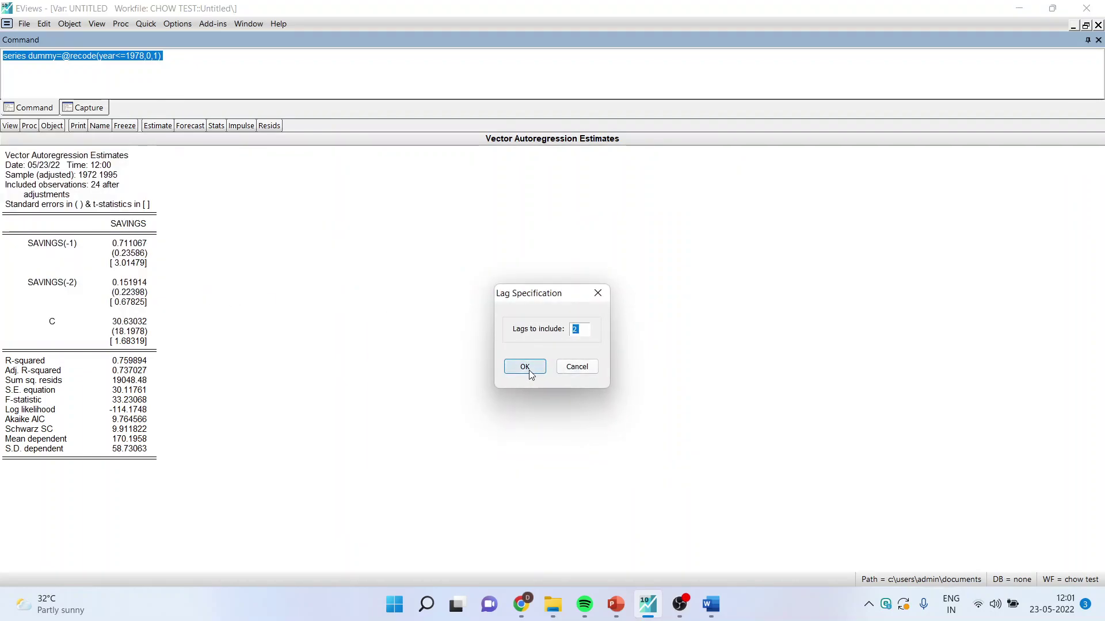
pyautogui.moveTo(62, 244); pyautogui.dragTo(320, 241)
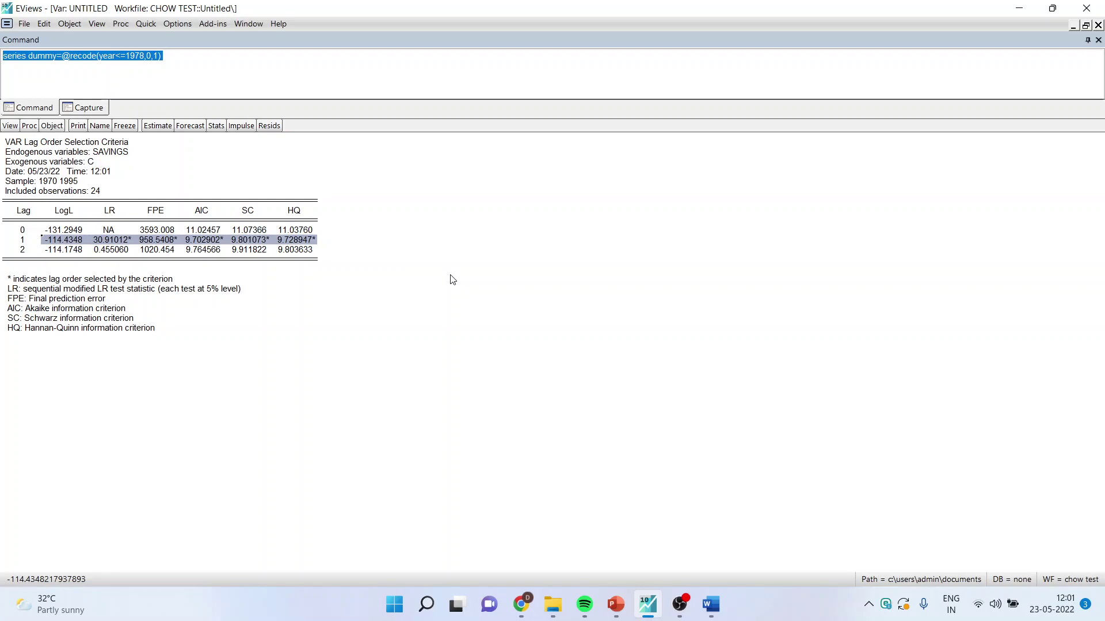
# Estimate a standard VAR with income as the endogenous variable and lag intervals 1 2, deleting the untitled savings VAR.
pyautogui.click(148, 26)
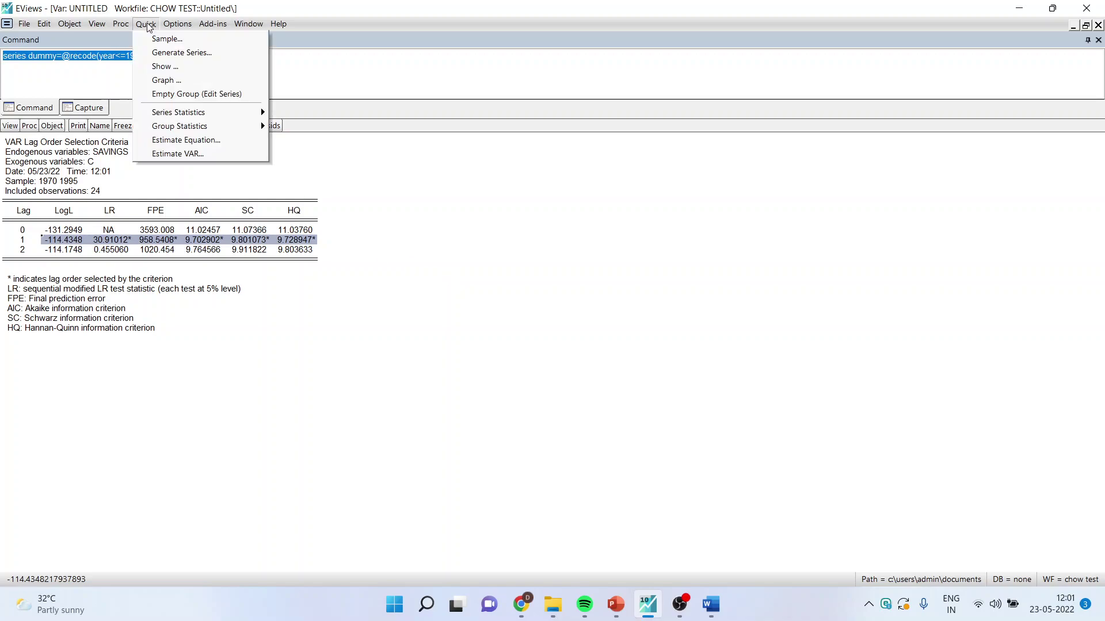
pyautogui.click(193, 154)
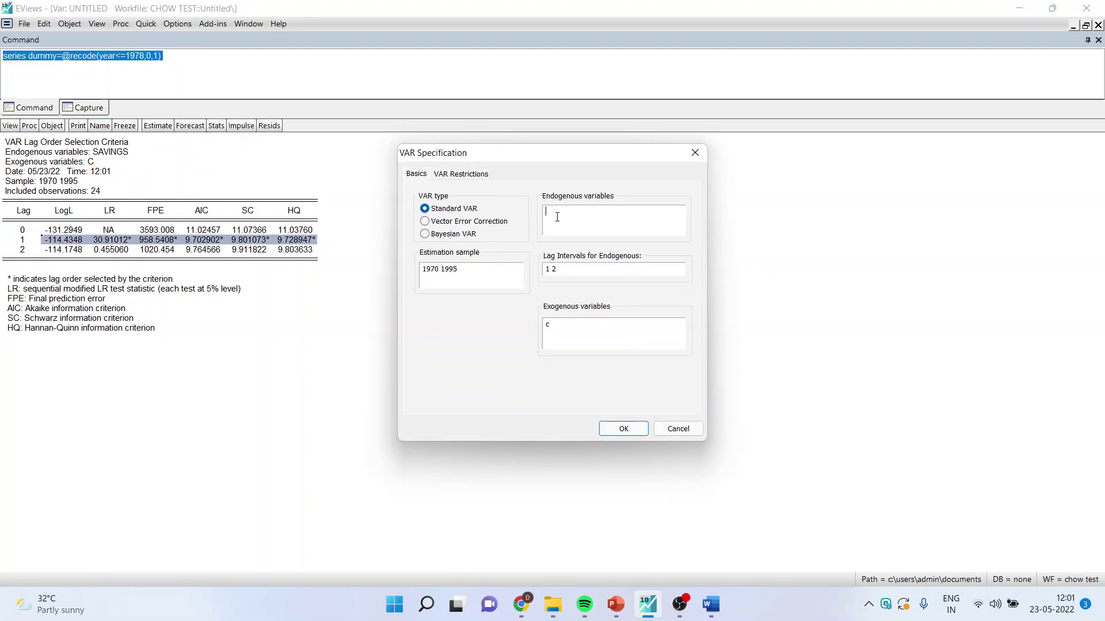
pyautogui.write('income')
pyautogui.click(624, 432)
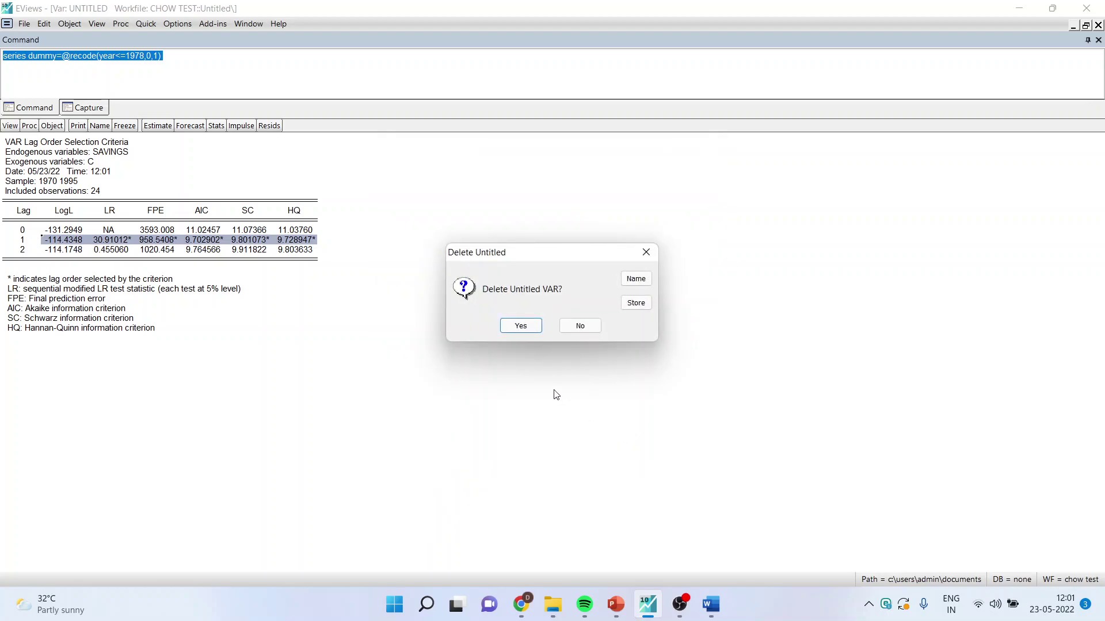
pyautogui.click(520, 325)
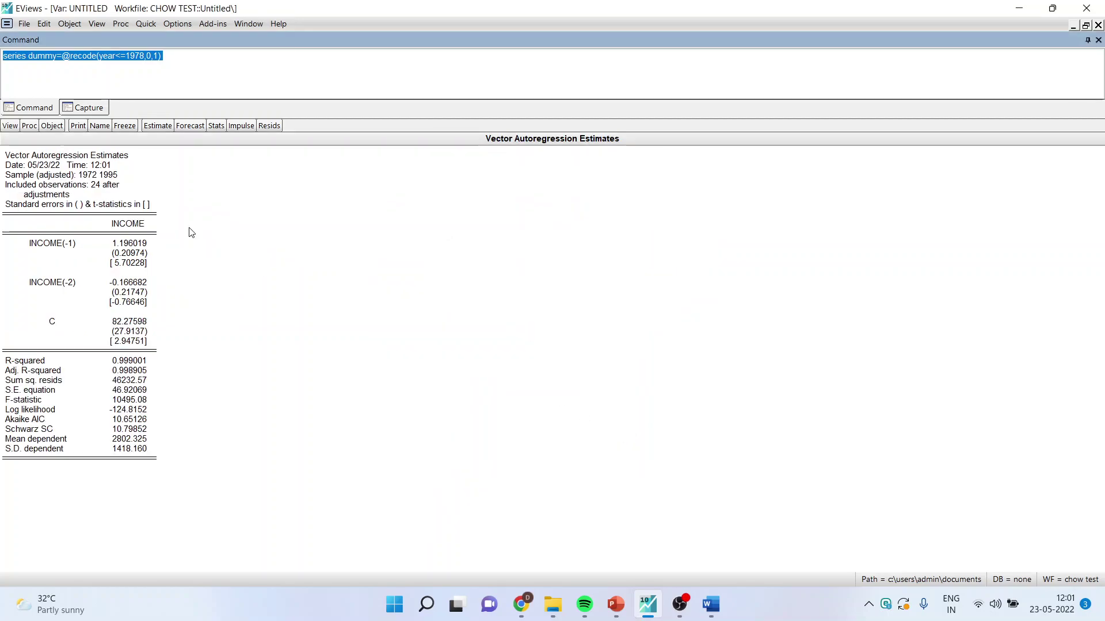
# Run the lag length criteria for the income VAR with 2 lags included and highlight the lag 1 row.
pyautogui.click(10, 125)
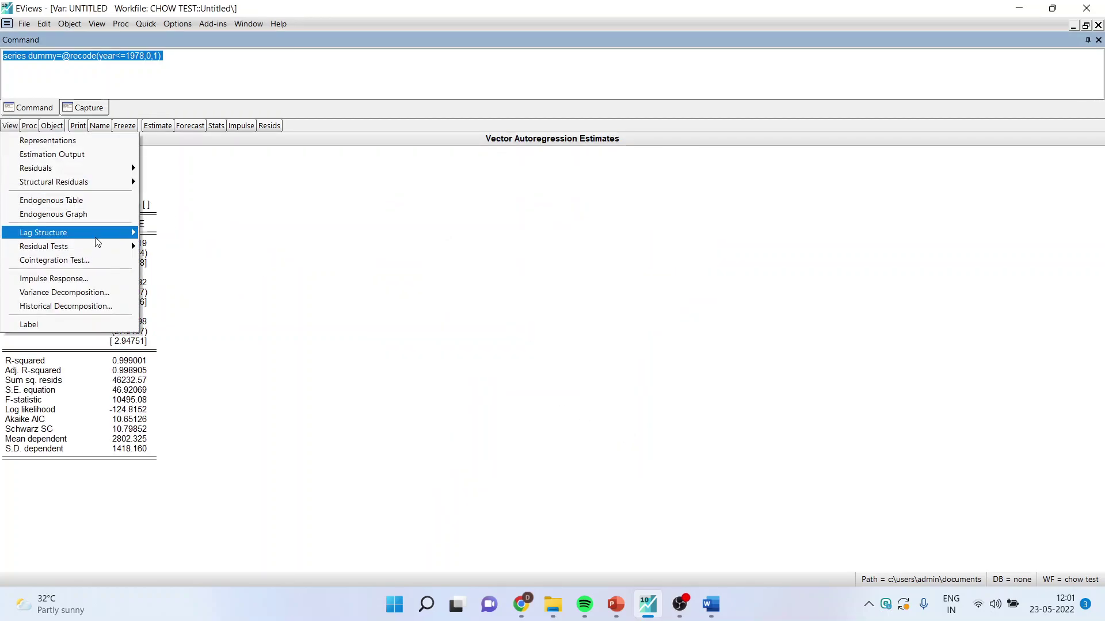
pyautogui.moveTo(98, 233)
pyautogui.click(228, 293)
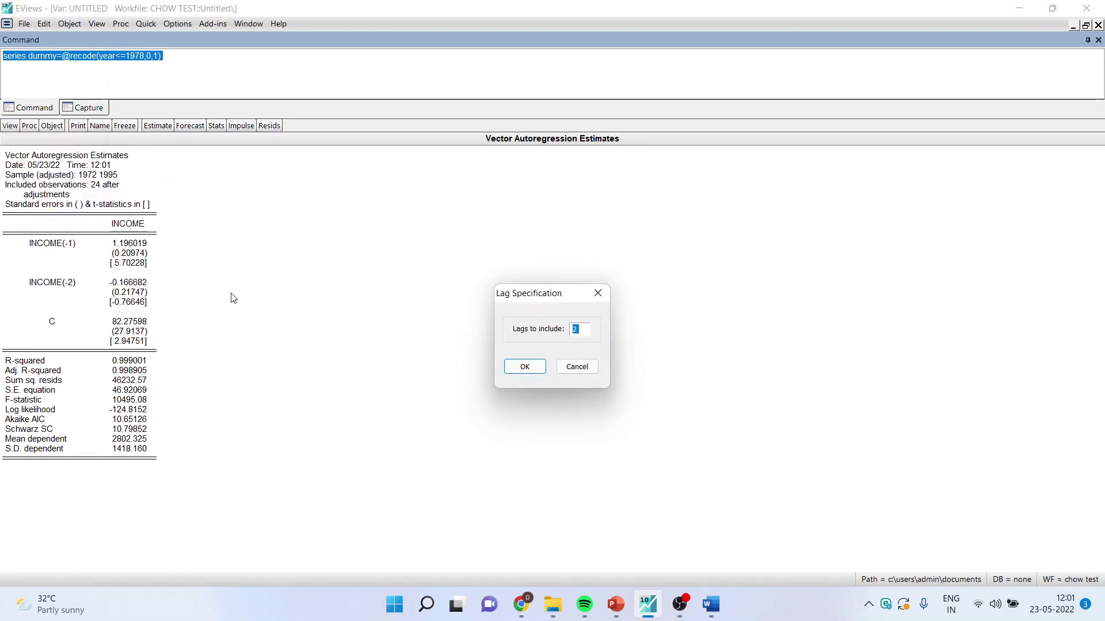
pyautogui.click(525, 366)
pyautogui.moveTo(50, 241); pyautogui.dragTo(323, 244)
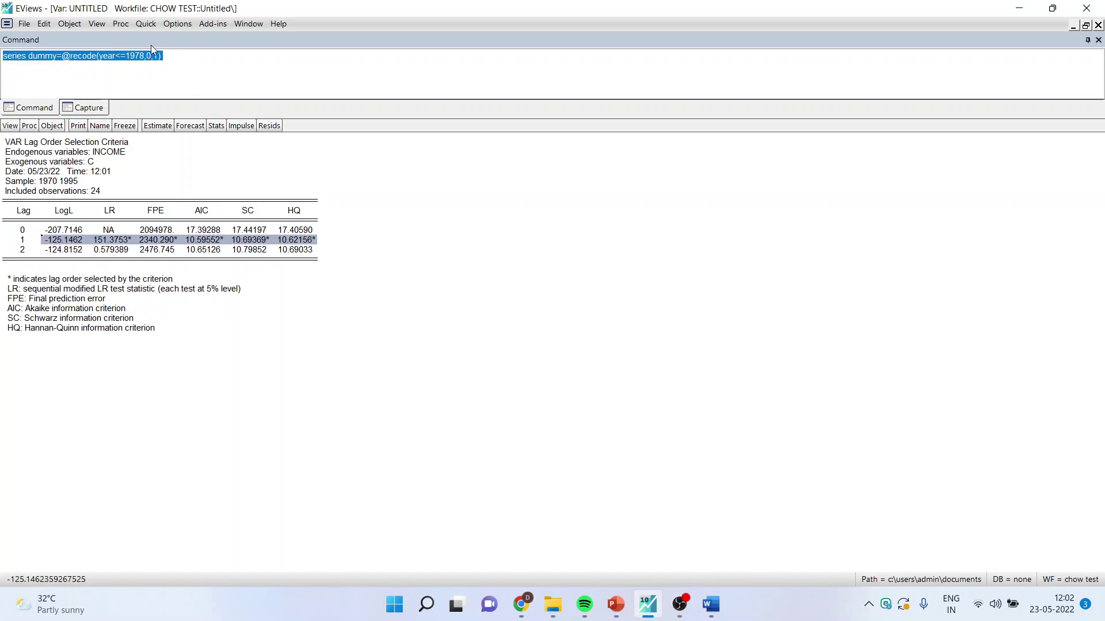
# Start a new equation estimation with the specification savings income dummy dummy*income.
pyautogui.click(145, 24)
pyautogui.click(186, 140)
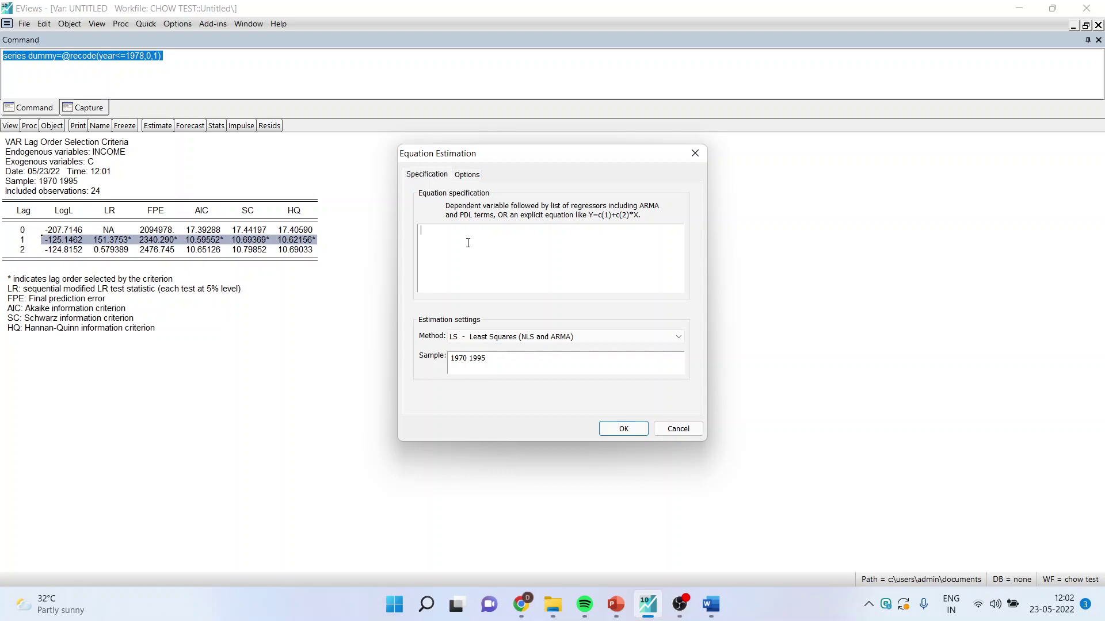
pyautogui.write('savings c')
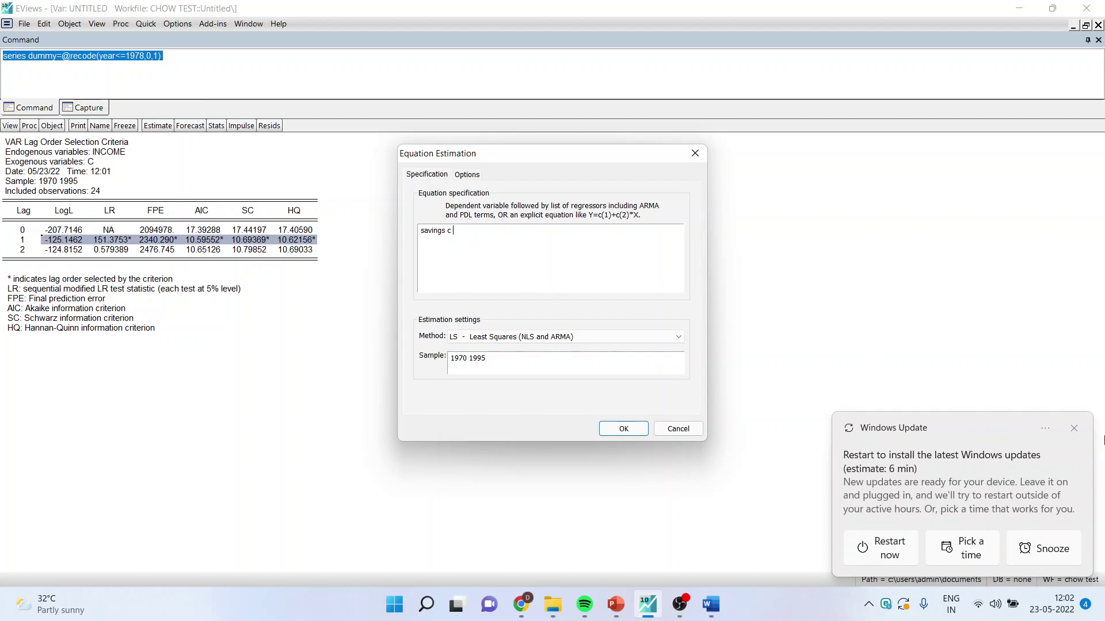
pyautogui.click(1073, 429)
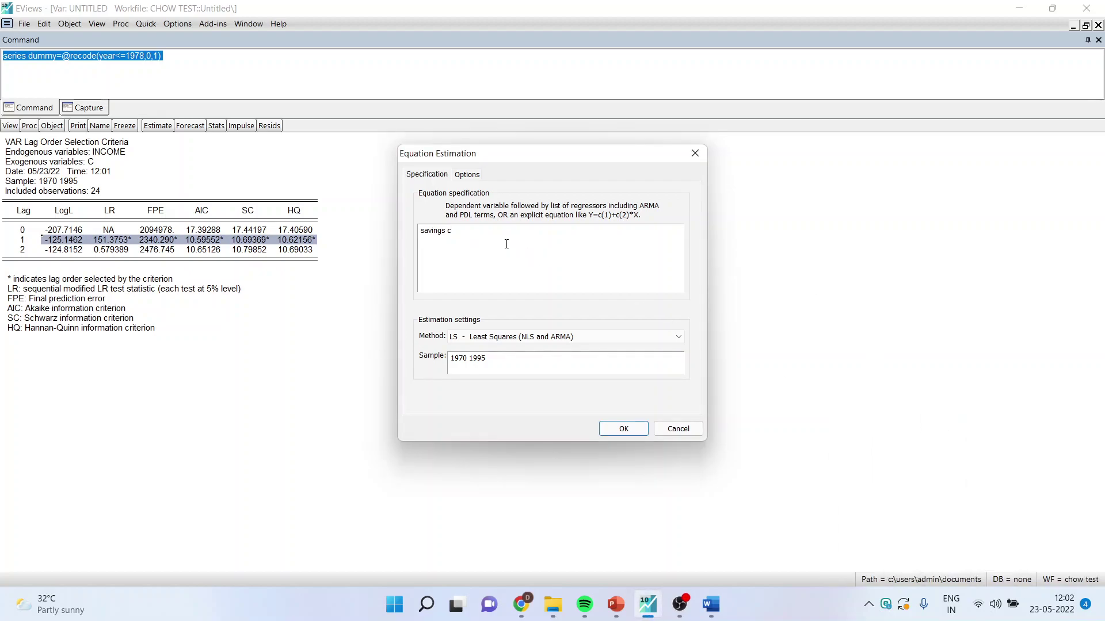
pyautogui.write('income dummy')
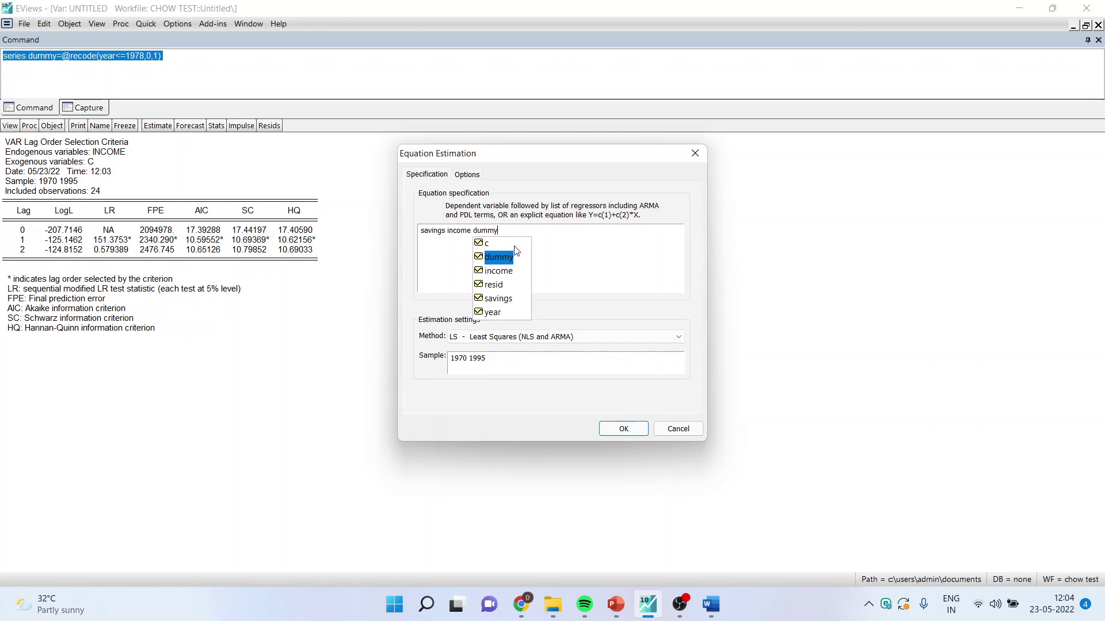
pyautogui.click(516, 231)
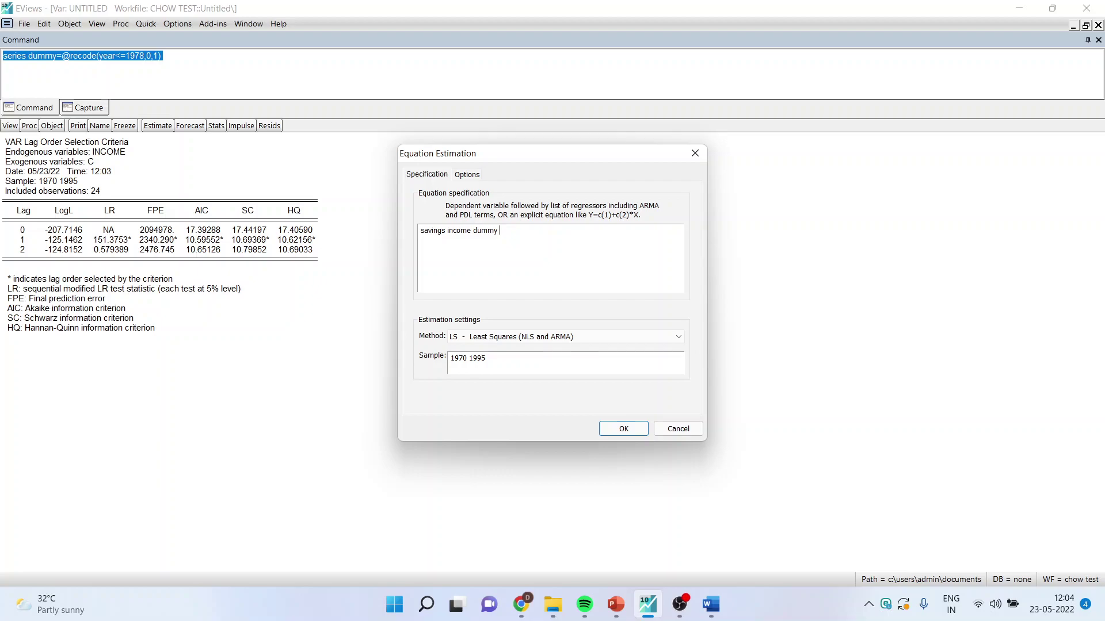
pyautogui.write('dumm')
pyautogui.write('y*')
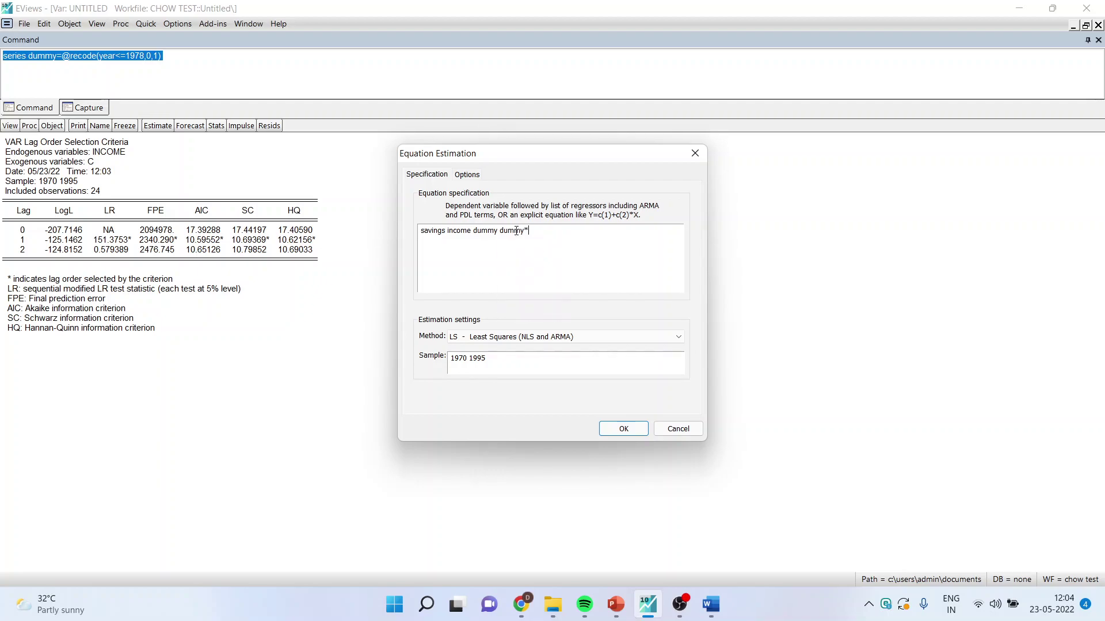
pyautogui.write('income')
pyautogui.click(469, 242)
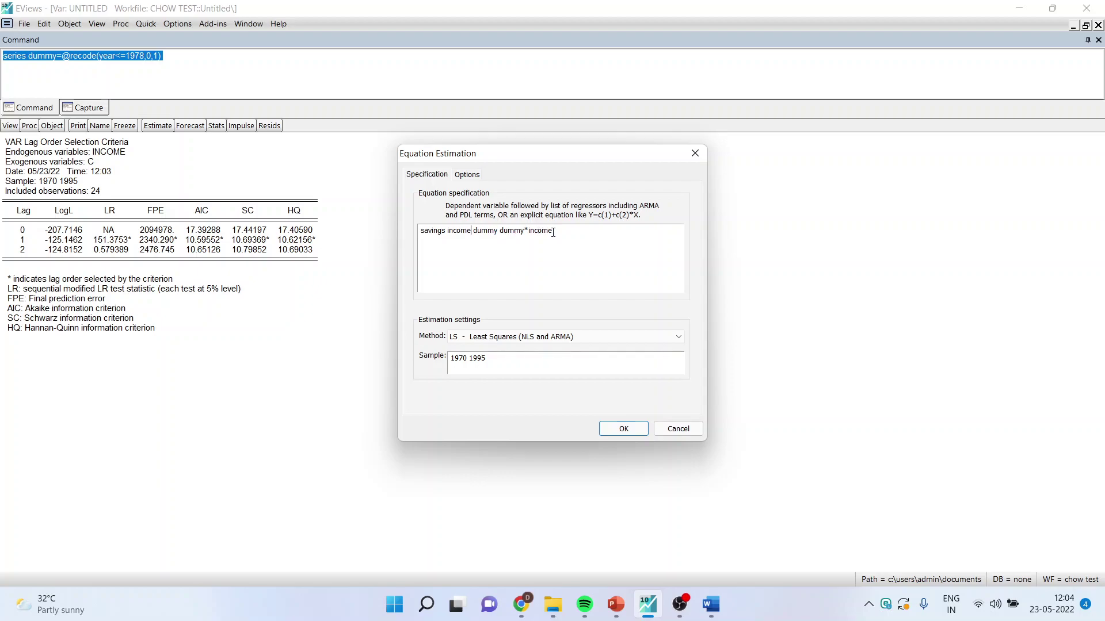
# Set the estimation method to ARDL - Auto-regressive Distributed Lag Models with the trend specification 3. Constant.
pyautogui.click(679, 337)
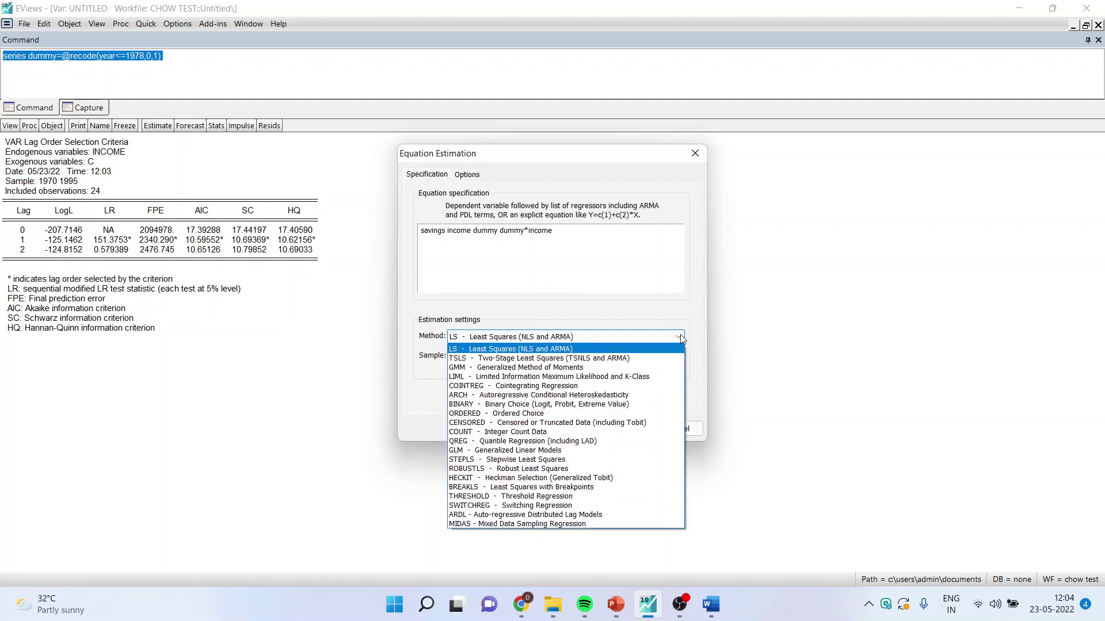
pyautogui.click(621, 515)
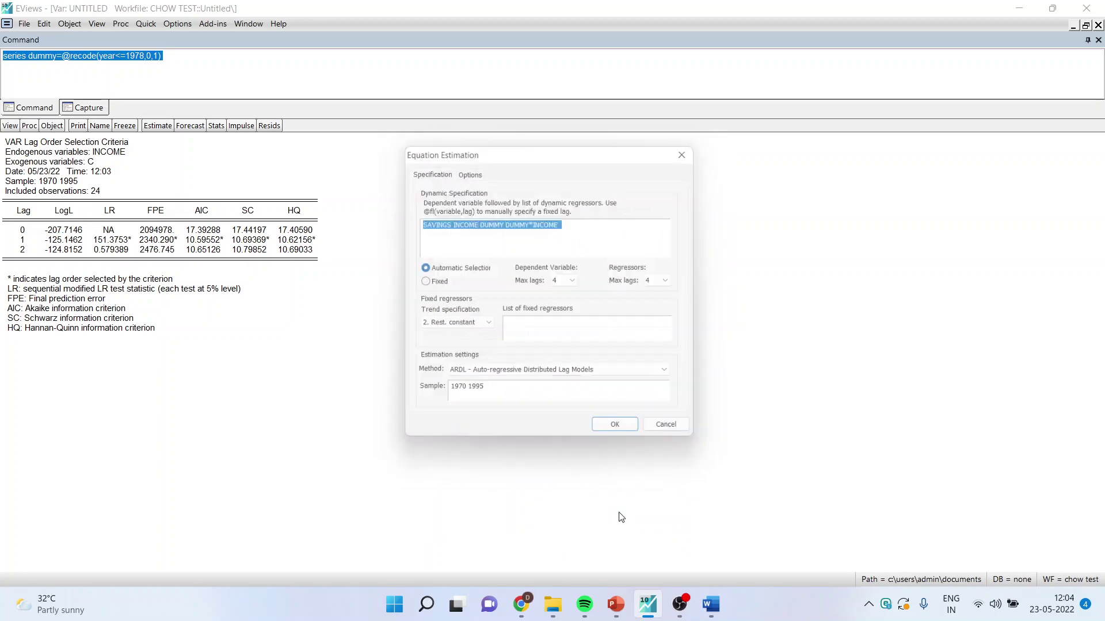
pyautogui.click(484, 326)
pyautogui.click(481, 356)
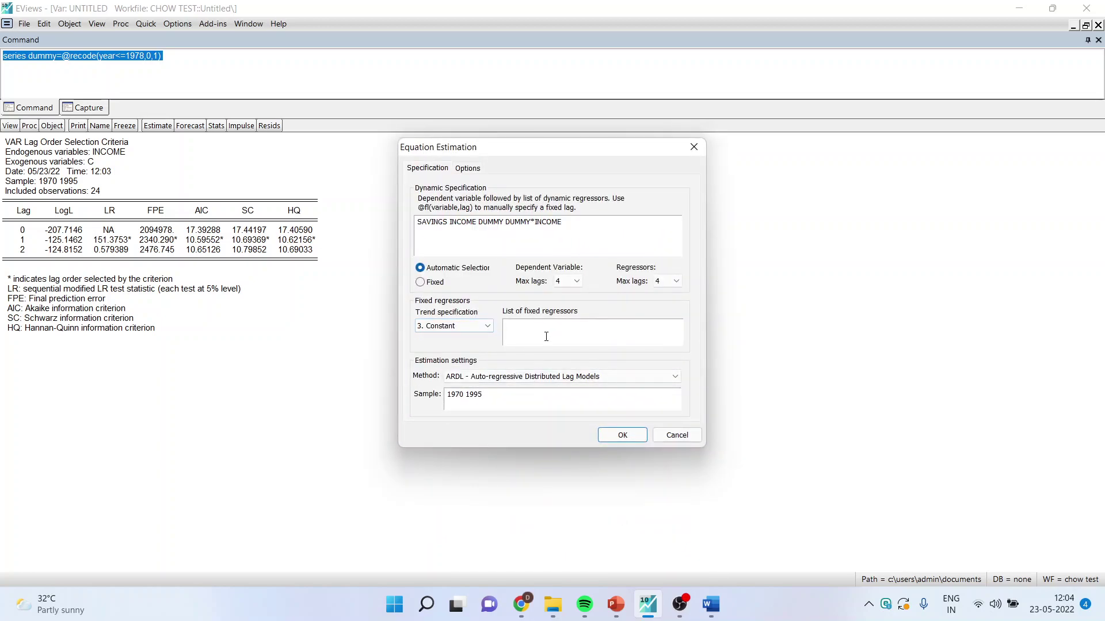
# Set the maximum lags to 1 for both the dependent variable and the regressors, and estimate the ARDL equation.
pyautogui.click(578, 282)
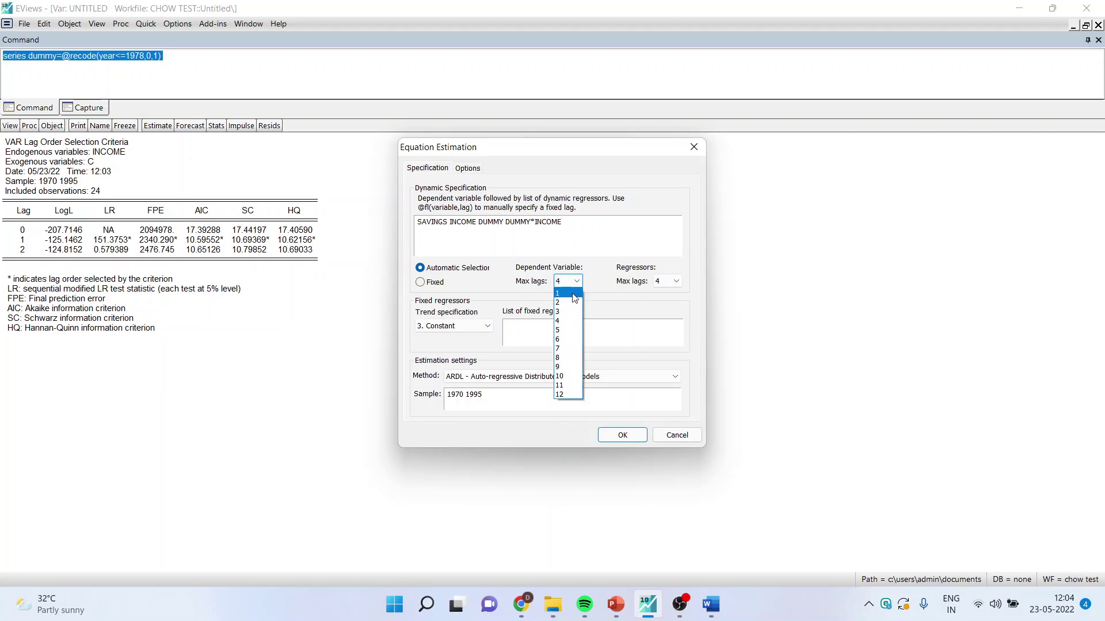
pyautogui.click(563, 292)
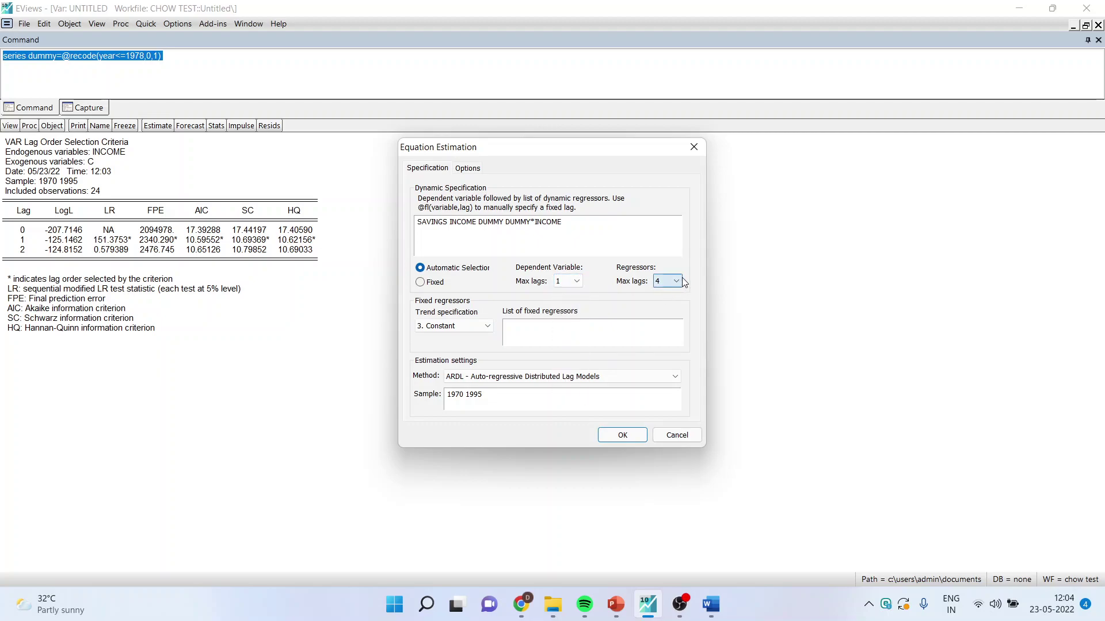
pyautogui.click(682, 280)
pyautogui.click(674, 303)
pyautogui.click(625, 440)
# Examine the coefficient p-values in the ARDL output, highlighting the Prob. column and the INCOME(-1) p-value.
pyautogui.click(526, 325)
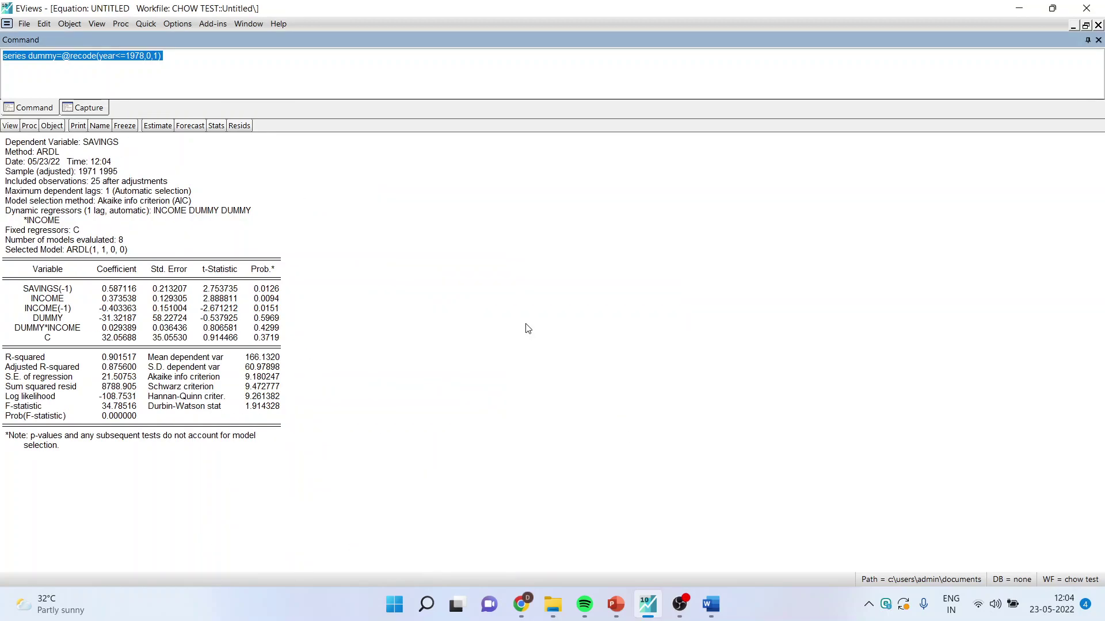
pyautogui.moveTo(271, 290); pyautogui.dragTo(271, 341)
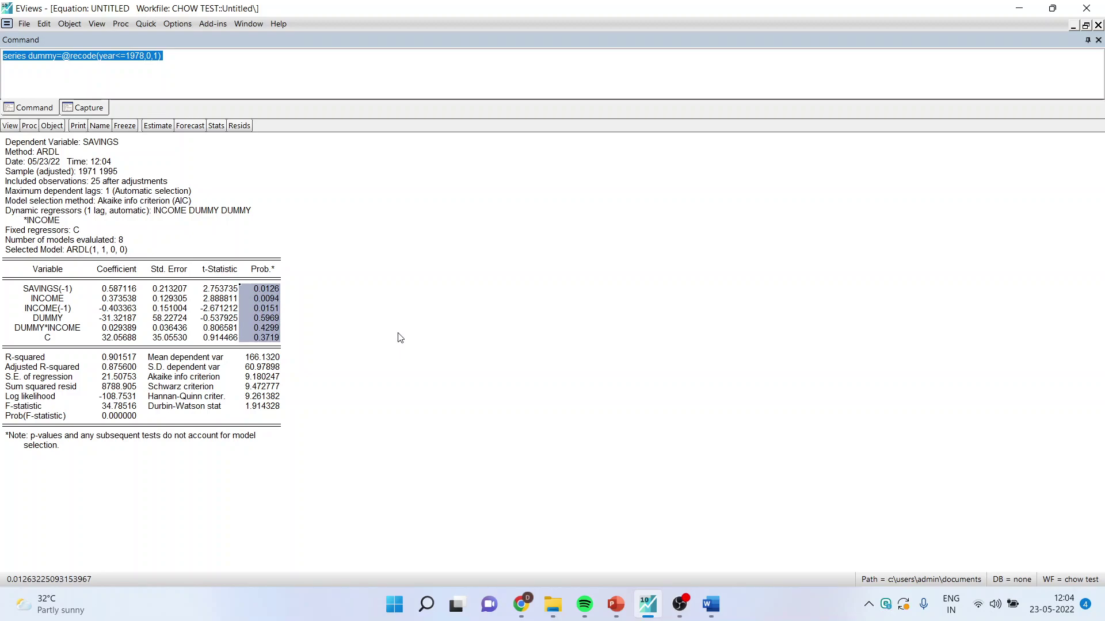
pyautogui.click(267, 309)
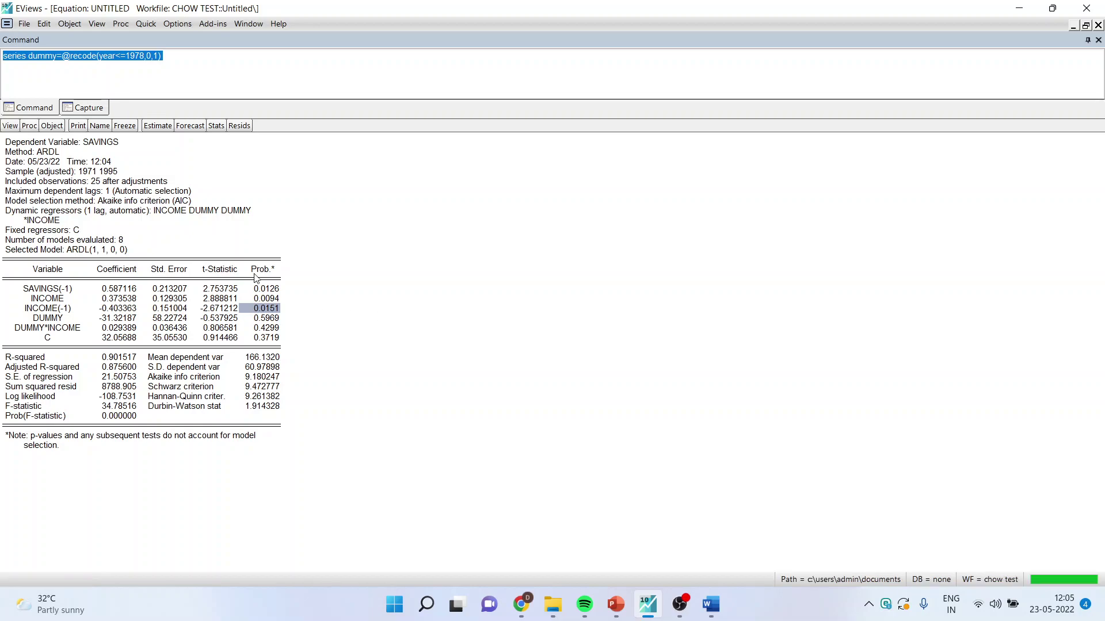
# Run the serial correlation LM test on the ARDL residuals with 2 lags and highlight the Prob. Chi-Square value.
pyautogui.click(10, 126)
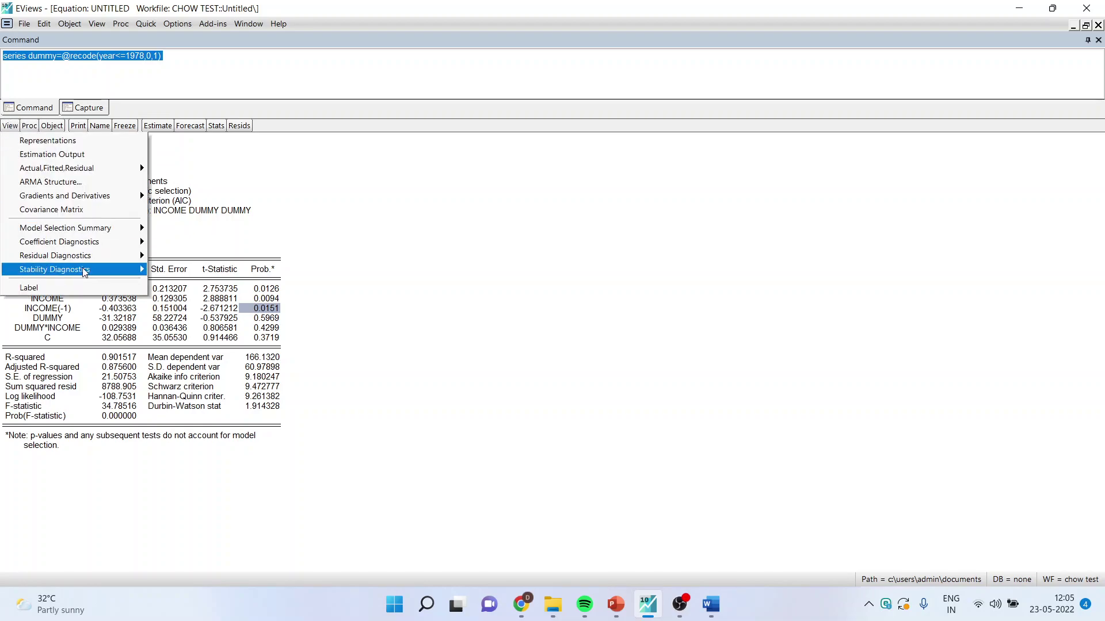
pyautogui.moveTo(91, 260)
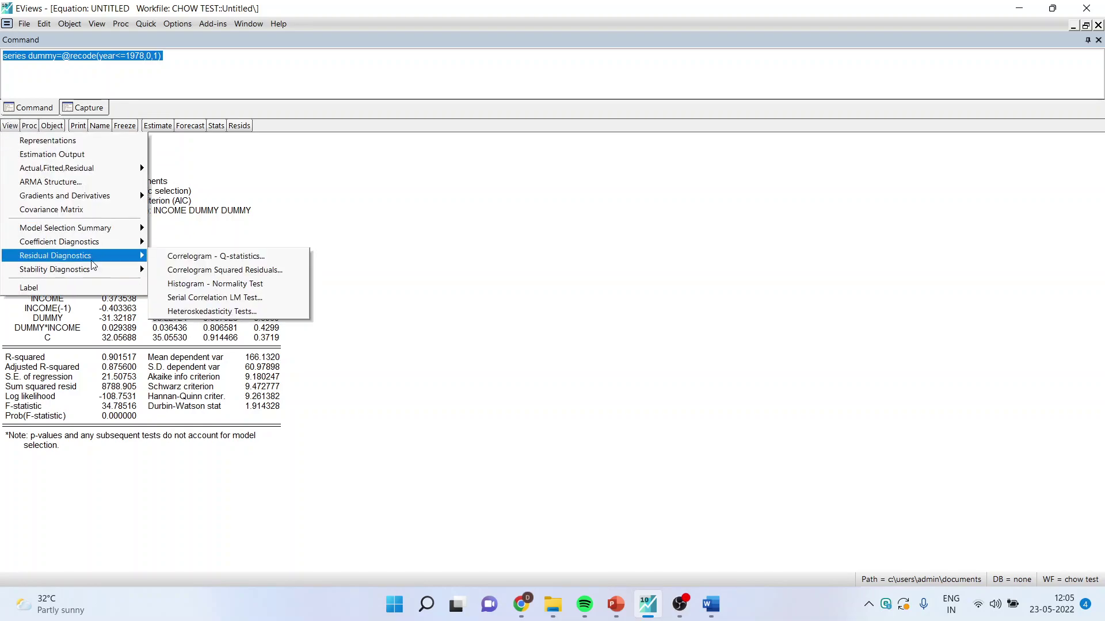
pyautogui.click(218, 298)
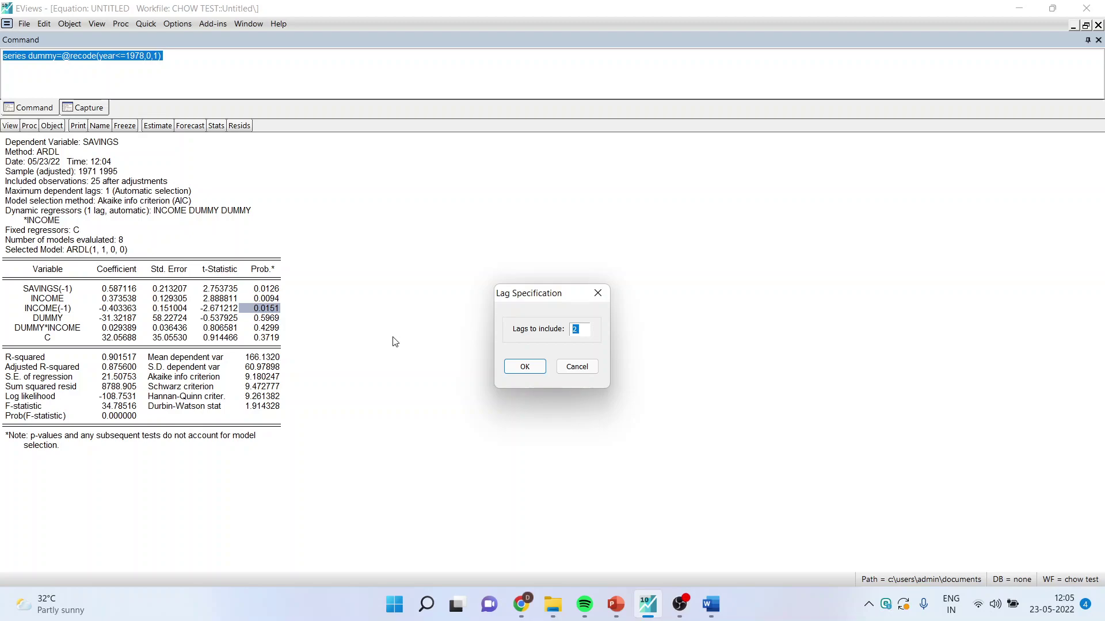
pyautogui.click(516, 367)
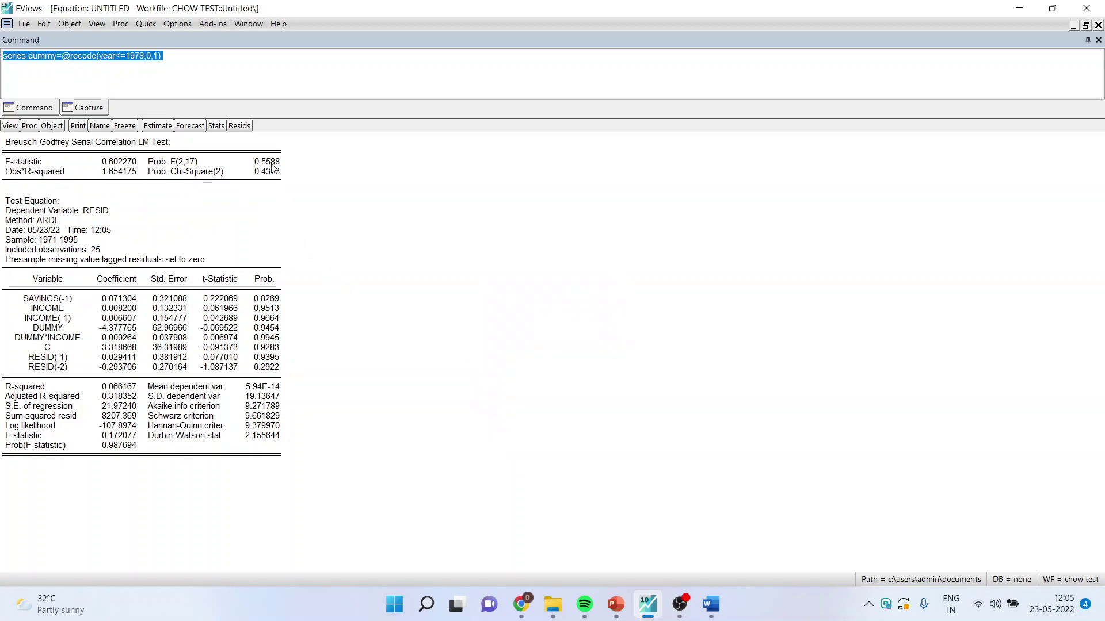
pyautogui.click(233, 163)
pyautogui.moveTo(233, 169); pyautogui.dragTo(290, 170)
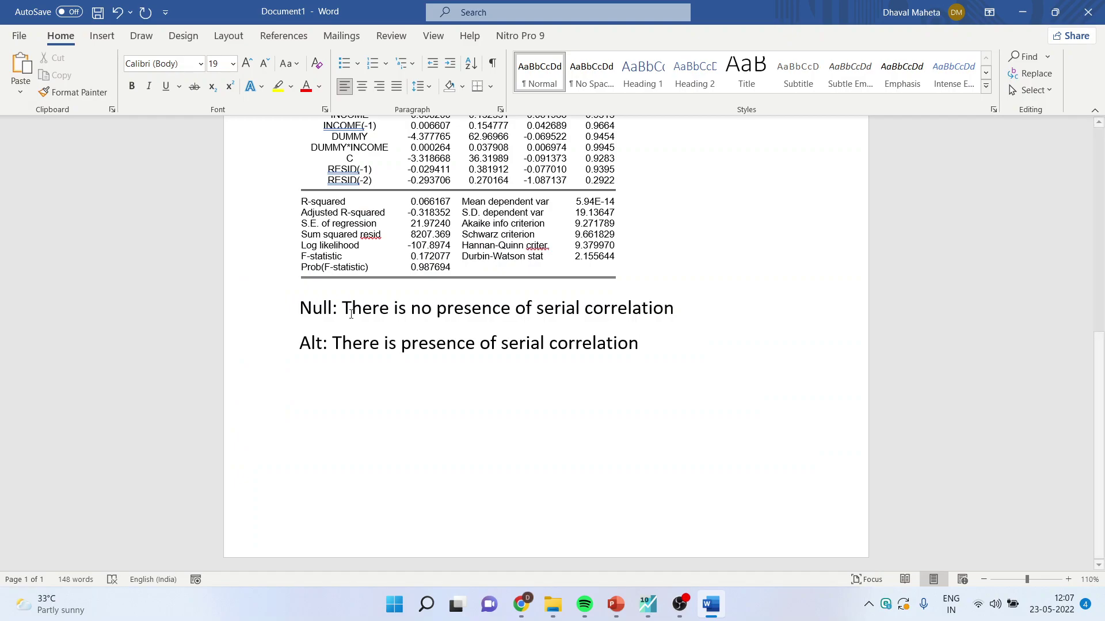
# Review the Word notes, selecting the savings income dummy dummy*income line and the probability values in the LM test table.
pyautogui.scroll(5, 350, 314)
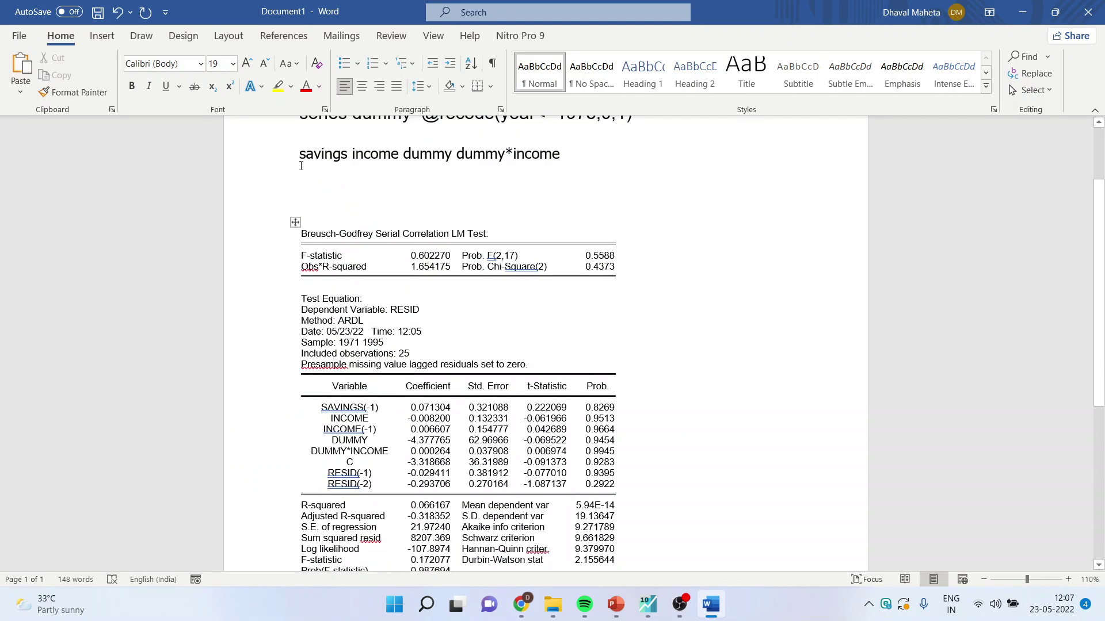
pyautogui.moveTo(300, 156); pyautogui.dragTo(556, 164)
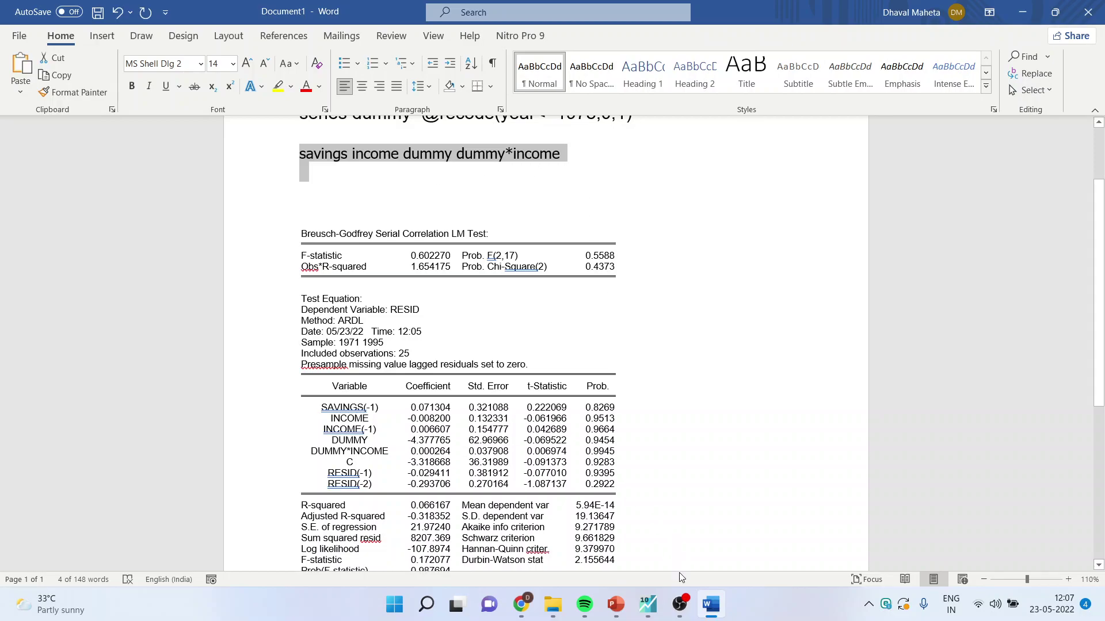
pyautogui.scroll(-3, 618, 386)
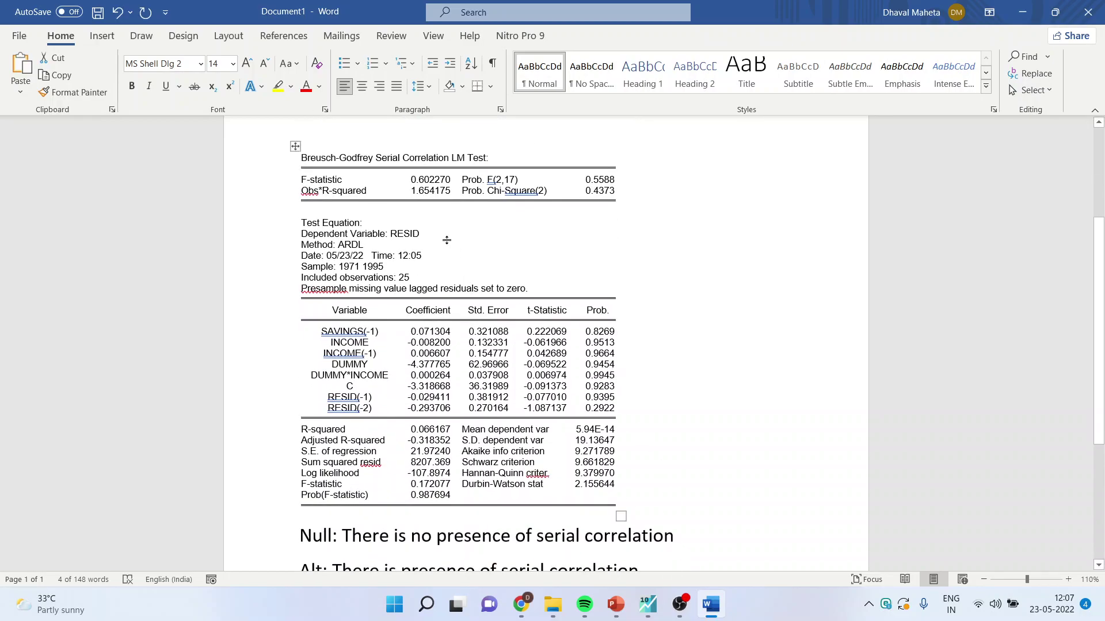
pyautogui.scroll(-3, 438, 242)
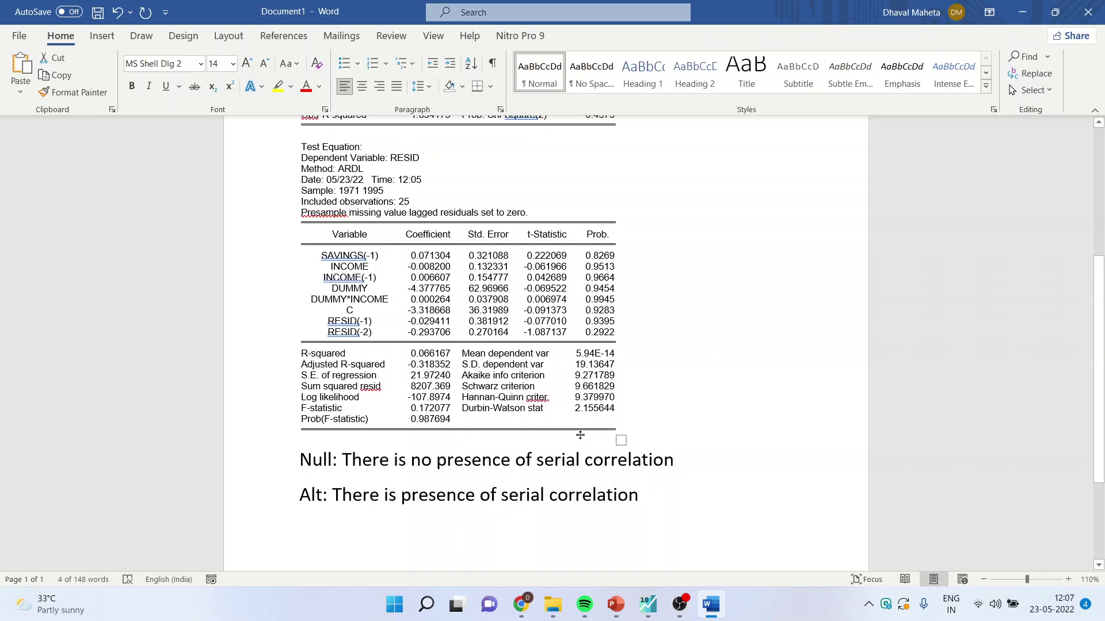
pyautogui.scroll(3, 576, 193)
pyautogui.moveTo(584, 169); pyautogui.dragTo(630, 191)
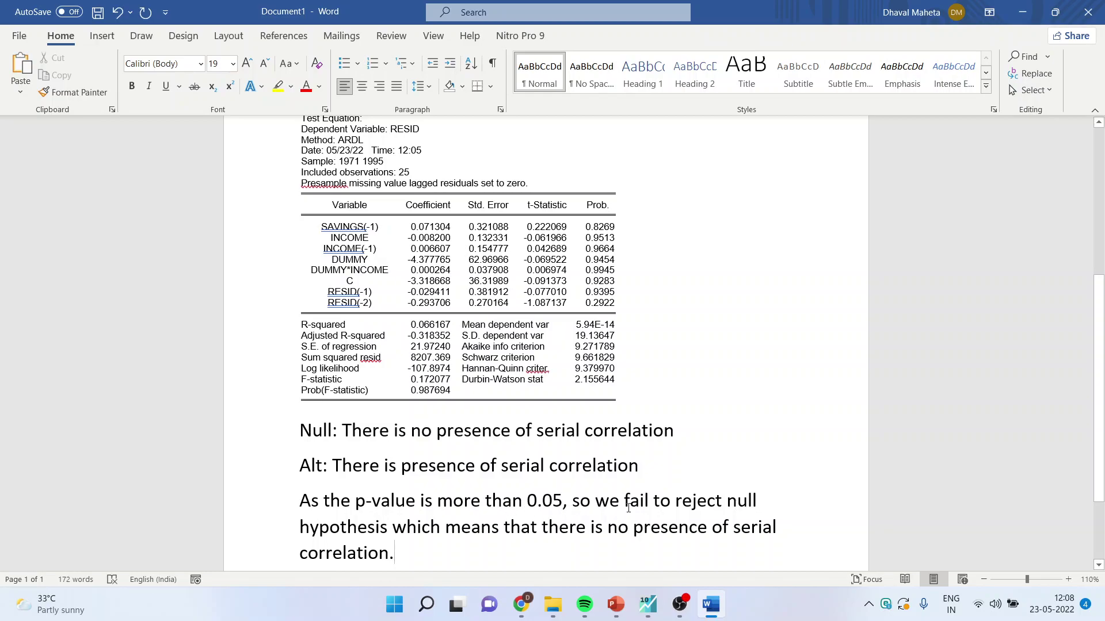
# Switch back to EViews, run the Breusch-Pagan-Godfrey heteroskedasticity test on the ARDL equation with its default regressors, and select the whole output.
pyautogui.click(647, 604)
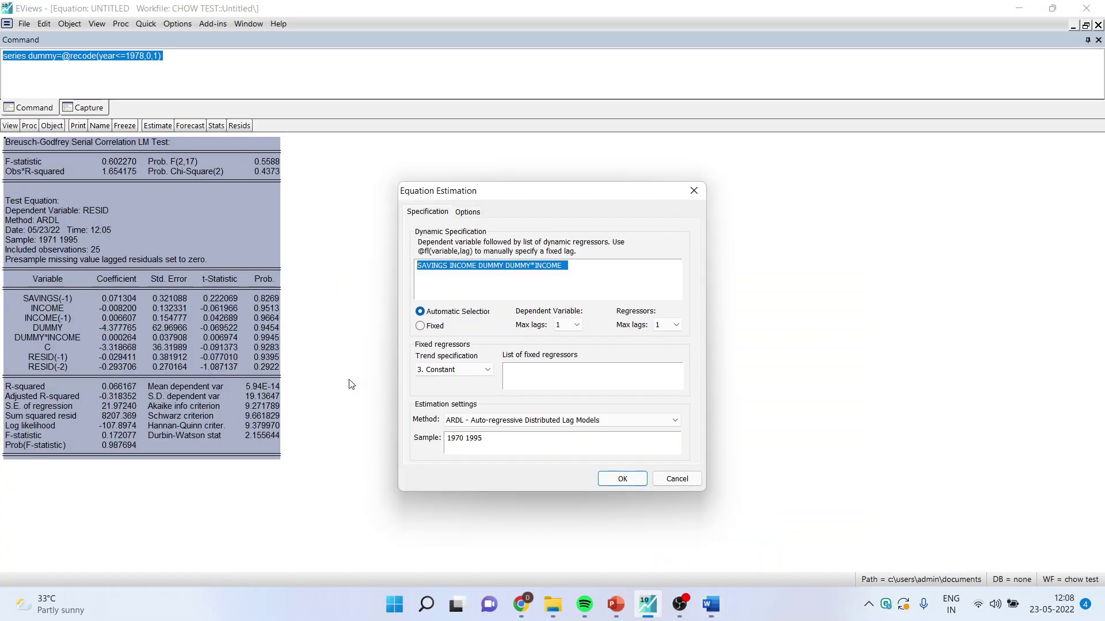
pyautogui.click(677, 478)
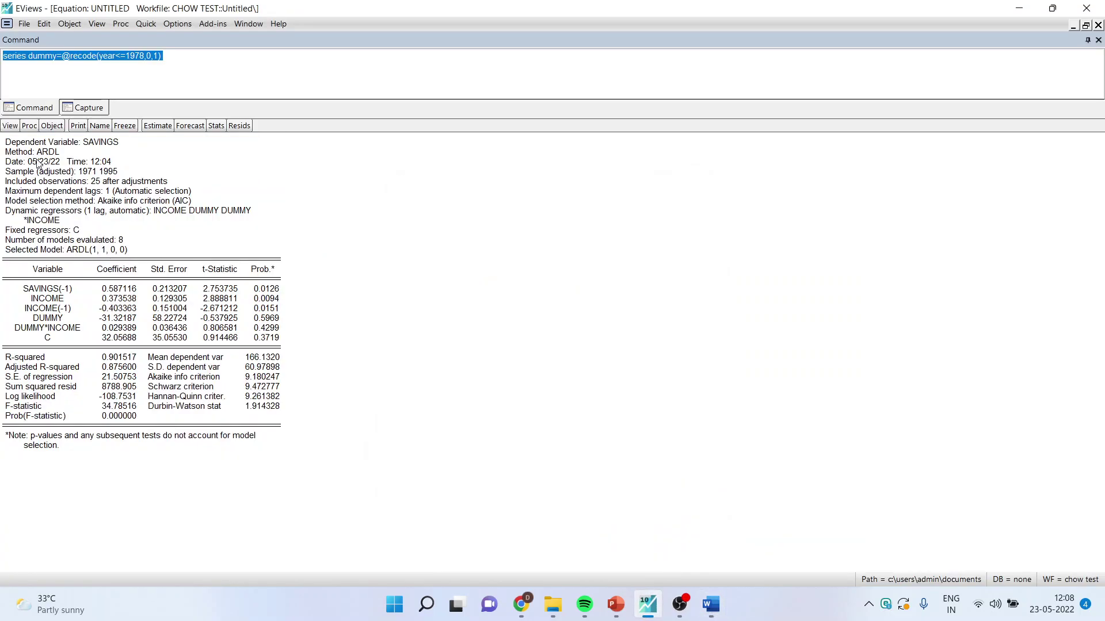
pyautogui.click(10, 126)
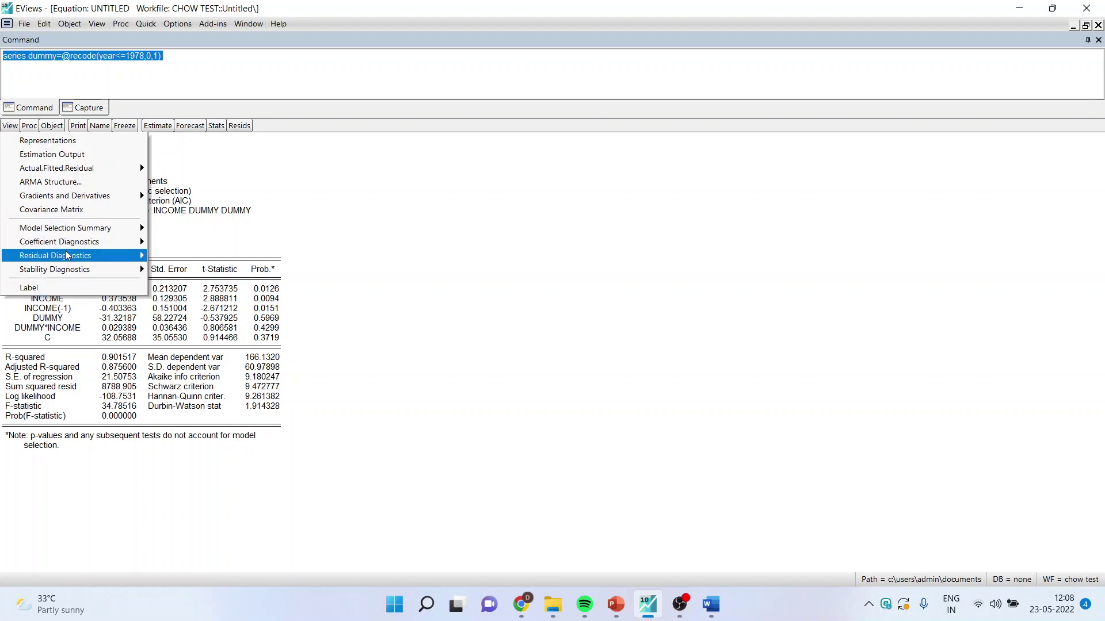
pyautogui.moveTo(68, 258)
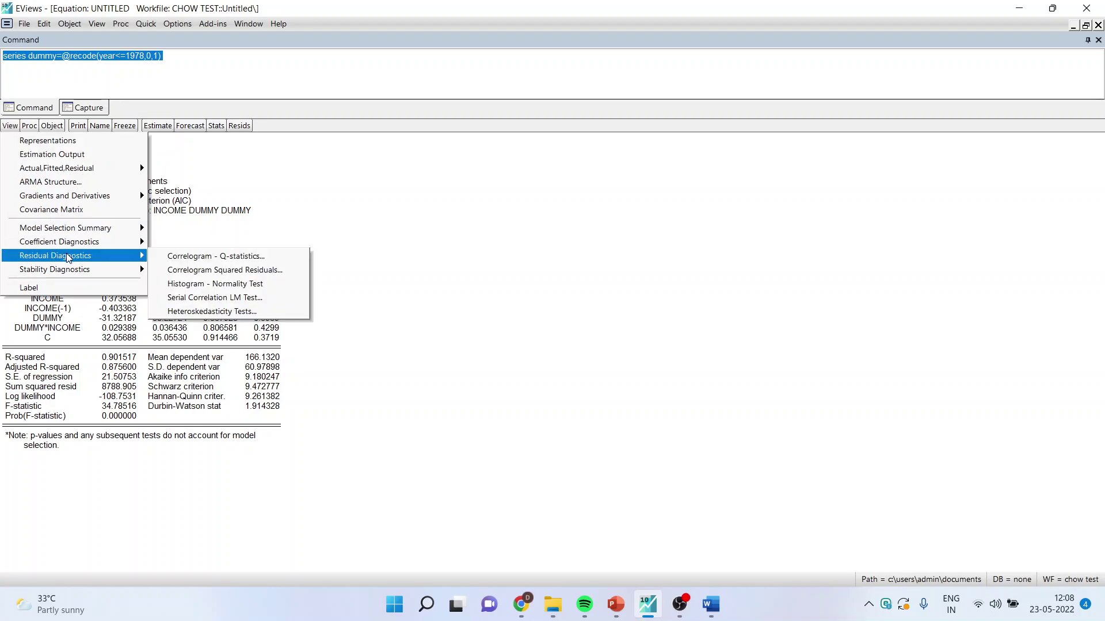
pyautogui.click(210, 312)
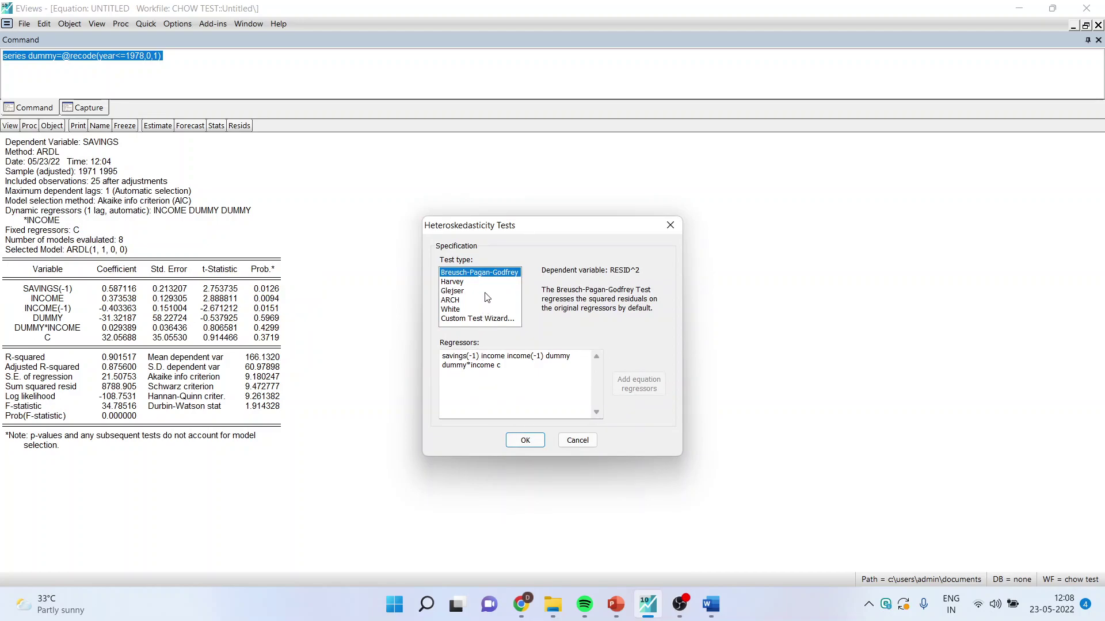
pyautogui.click(524, 440)
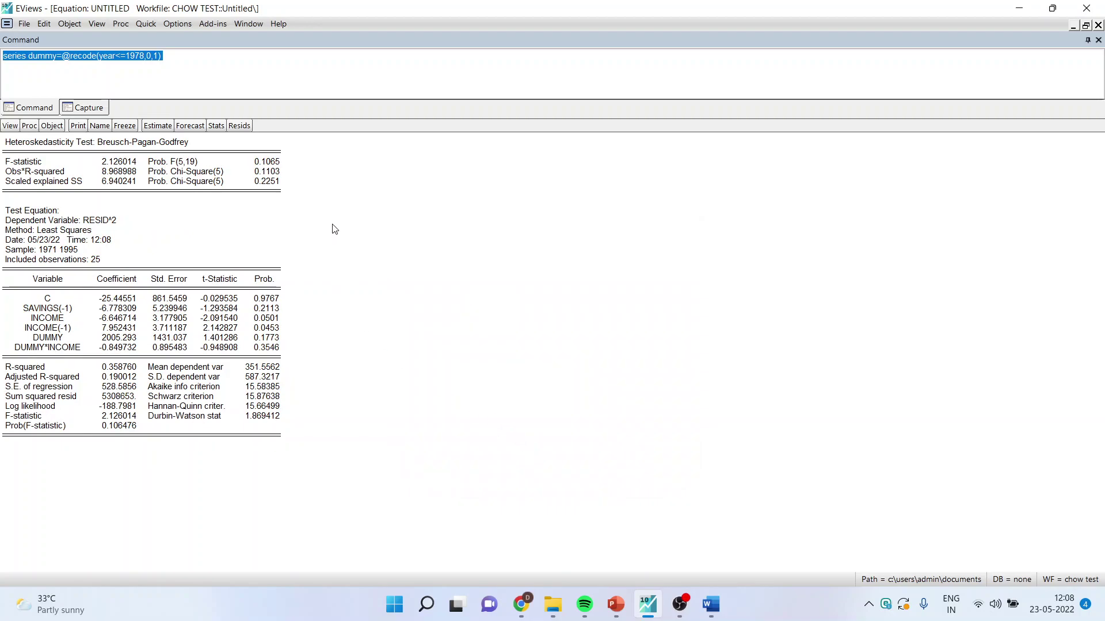
pyautogui.click(267, 172)
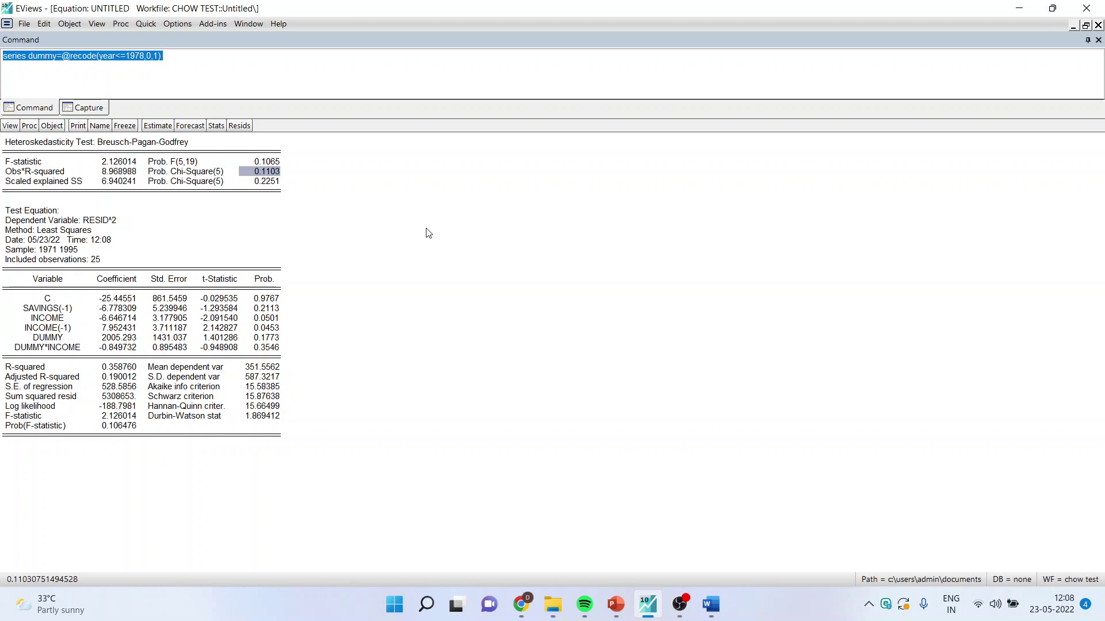
pyautogui.hotkey('ctrl', 'a')
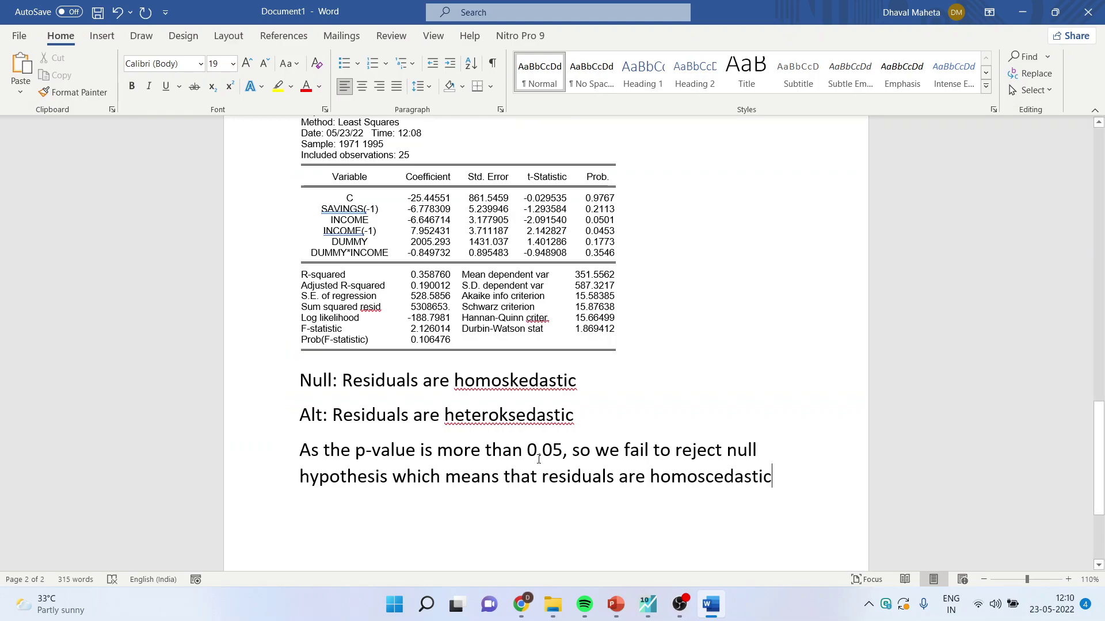
# Review the pasted Breusch-Pagan-Godfrey test table and its homoskedasticity hypotheses in the Word notes.
pyautogui.scroll(1, 439, 499)
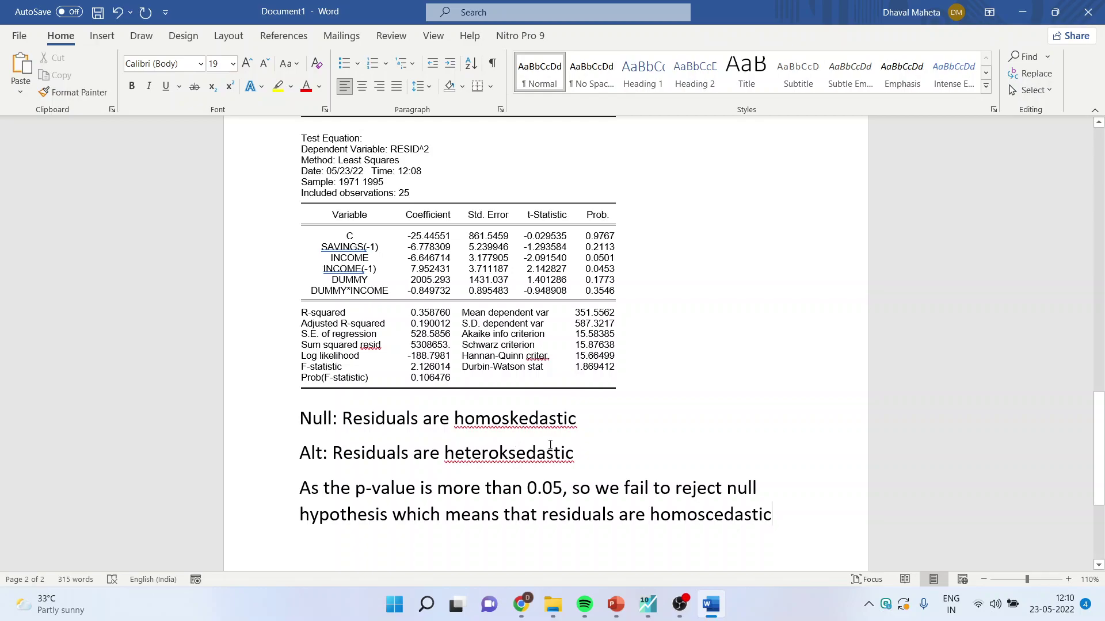
pyautogui.scroll(4, 633, 345)
pyautogui.click(622, 332)
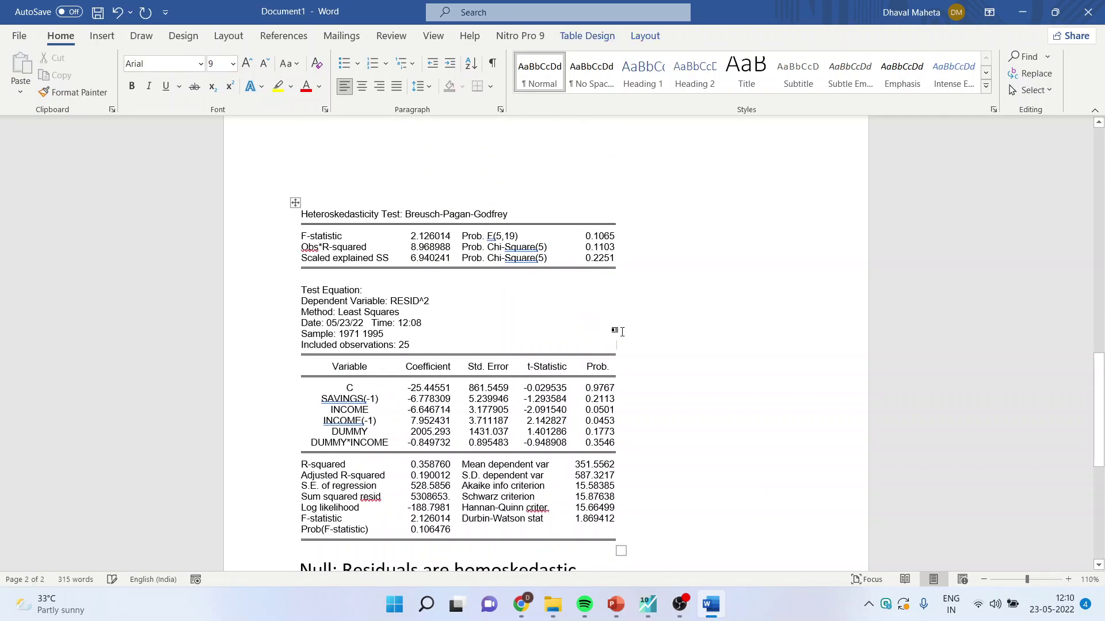
# Select the Obs*R-squared probability in the Breusch-Pagan-Godfrey table and read the homoskedasticity conclusion beneath it.
pyautogui.moveTo(585, 247); pyautogui.dragTo(615, 250)
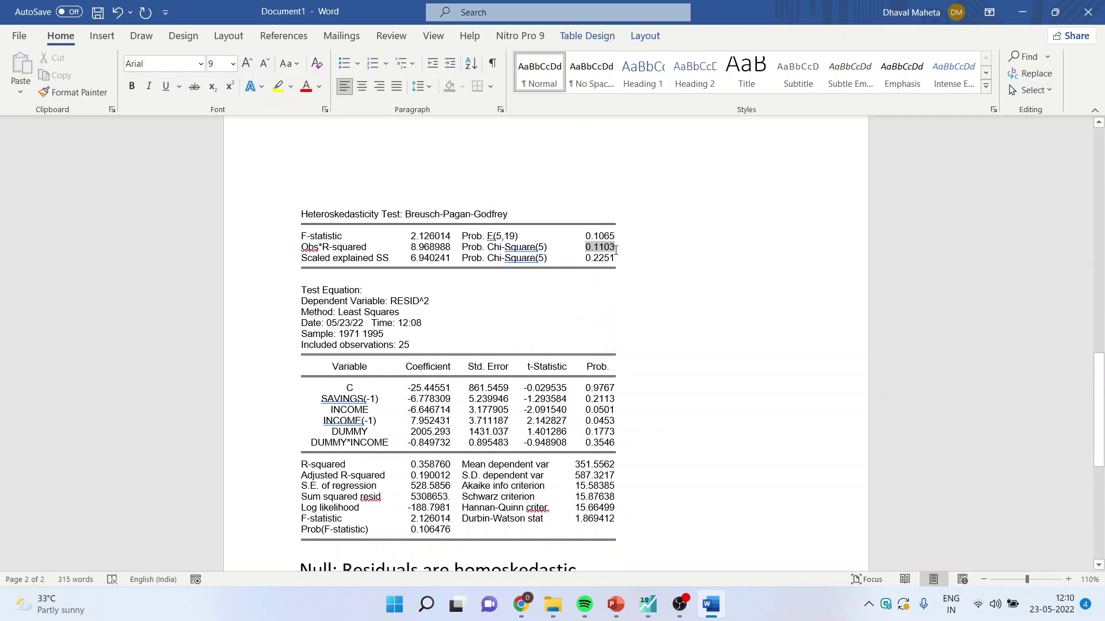
pyautogui.hotkey('ctrl', 'c')
pyautogui.scroll(-3, 681, 389)
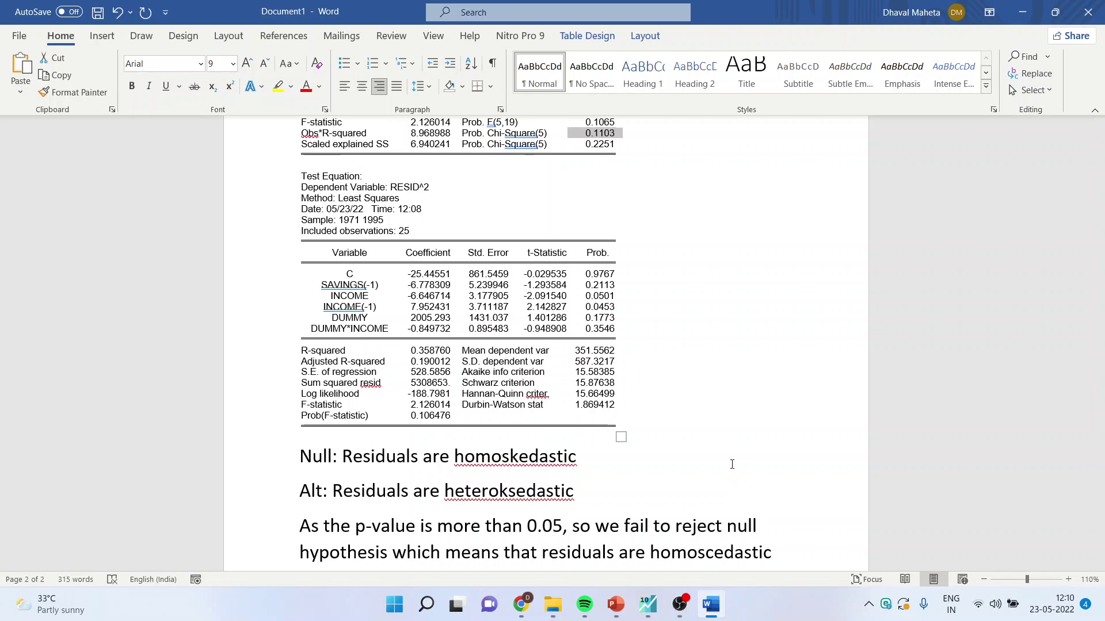
# Switch back to EViews and run the CUSUM of Squares stability test on the ARDL equation.
pyautogui.click(652, 616)
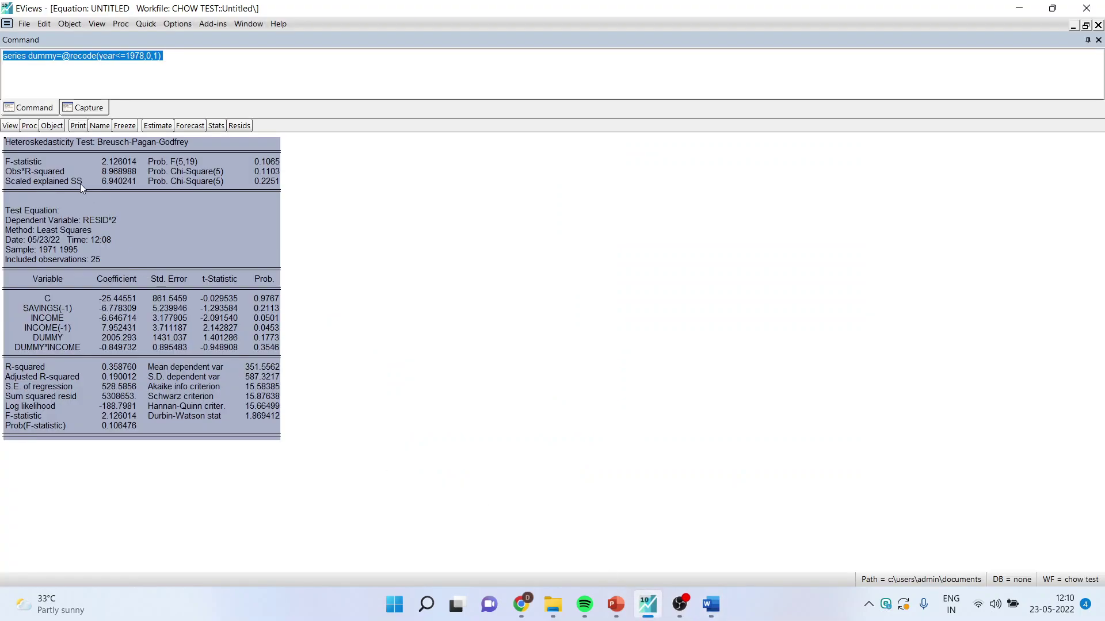
pyautogui.click(9, 126)
pyautogui.moveTo(56, 276)
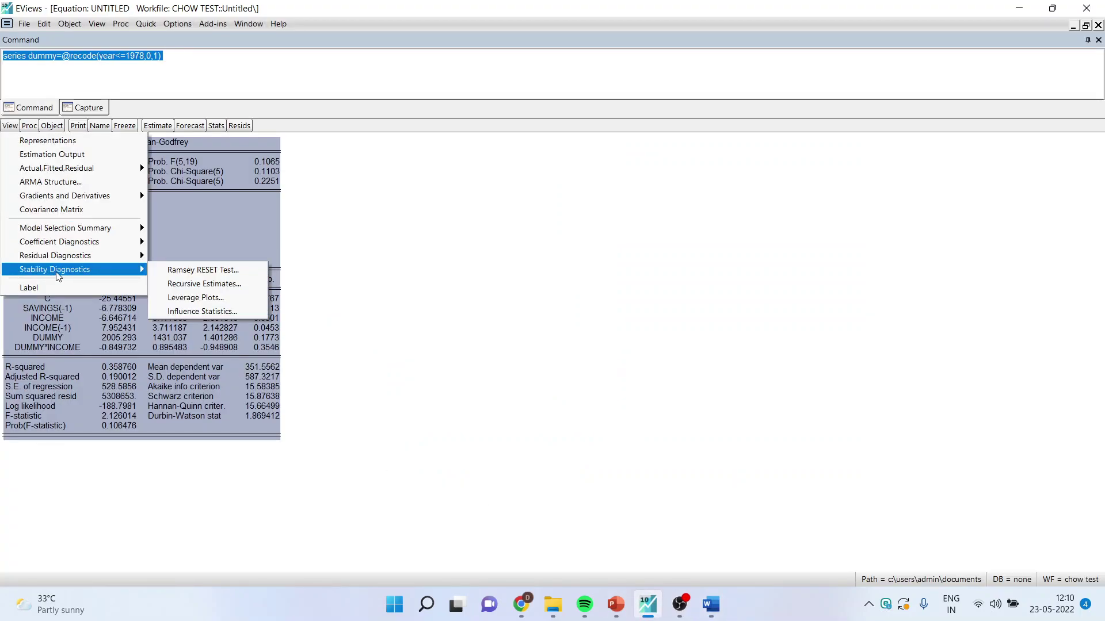
pyautogui.click(170, 284)
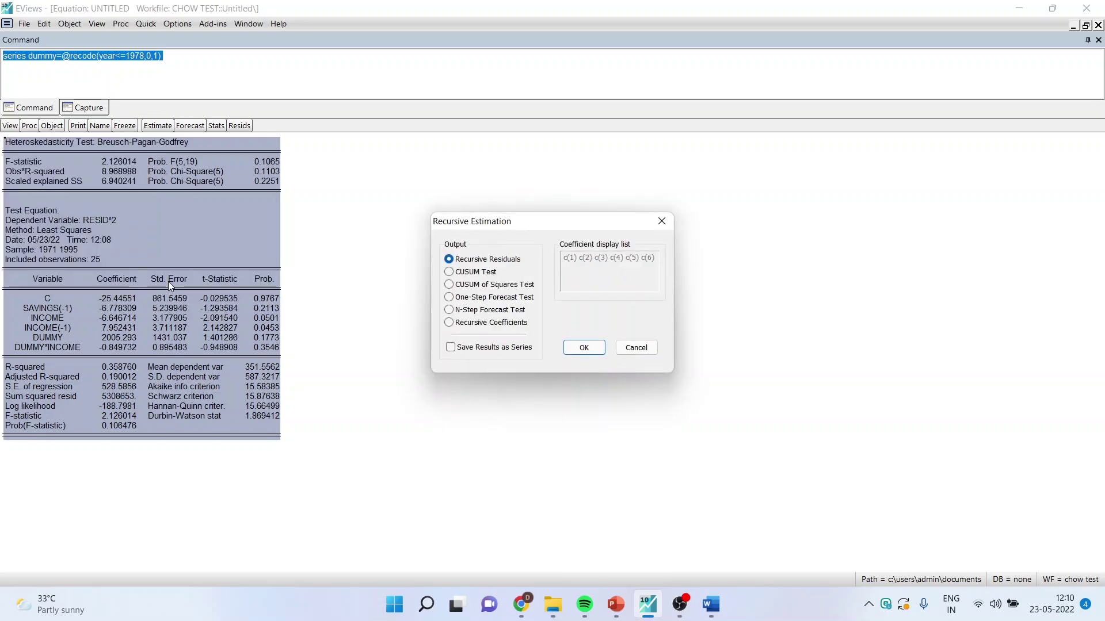
pyautogui.click(451, 286)
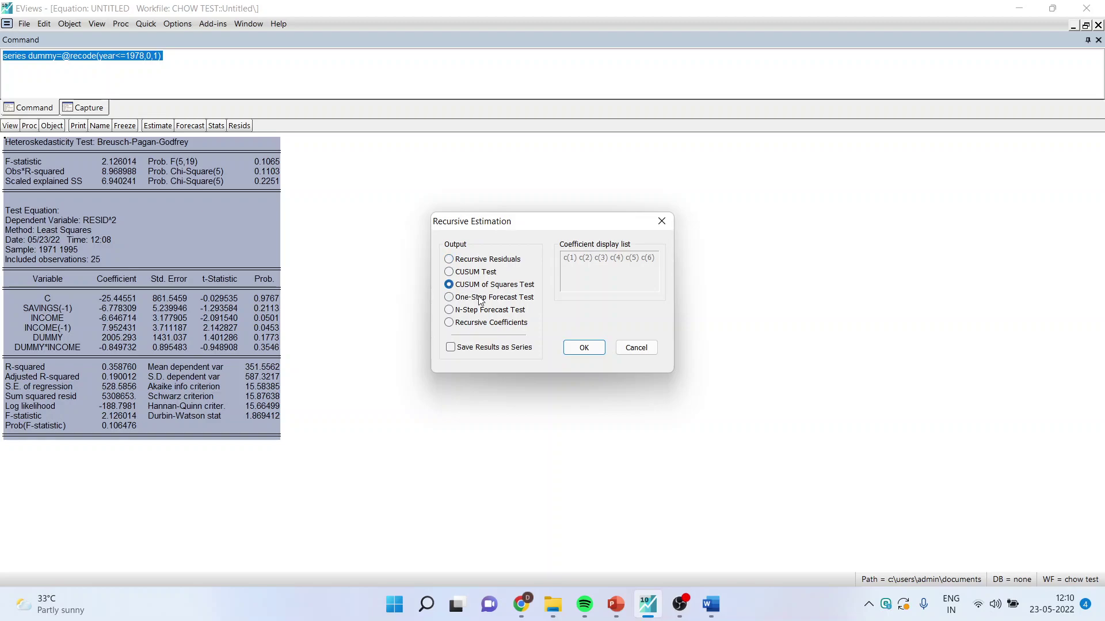
pyautogui.click(584, 347)
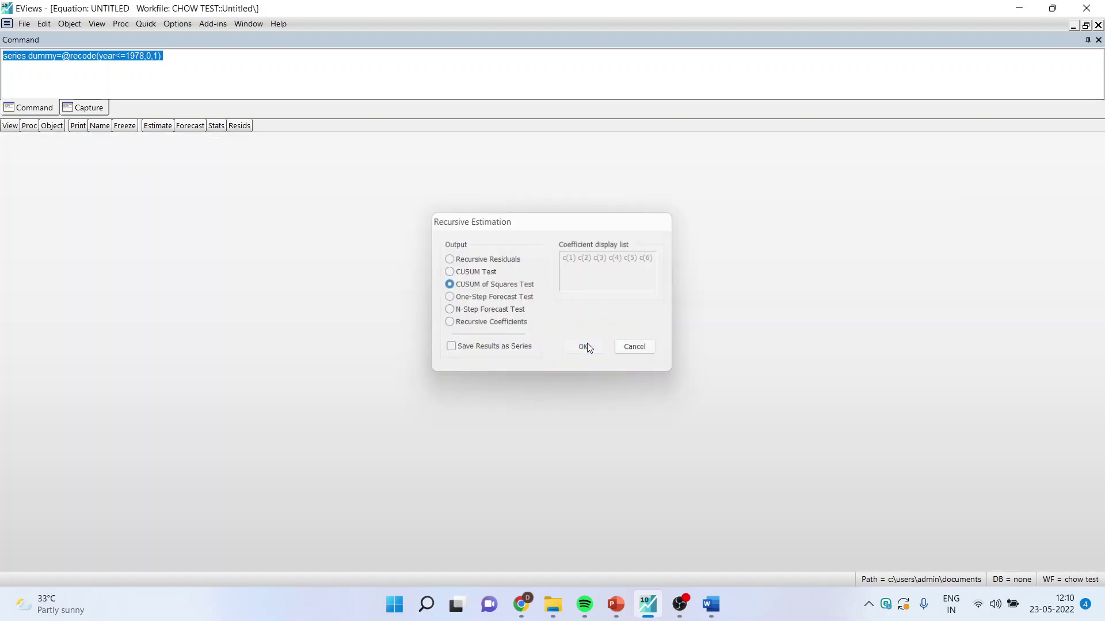
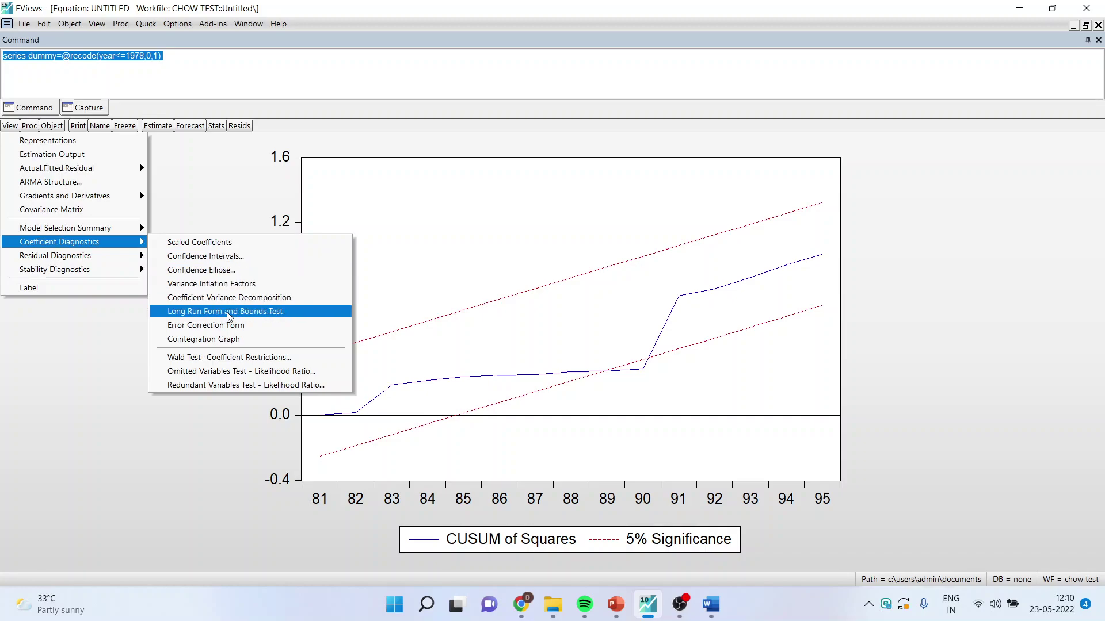
# Run the Long Run Form and Bounds Test on the ARDL equation and switch to its F-Bounds table in the Word notes.
pyautogui.click(229, 312)
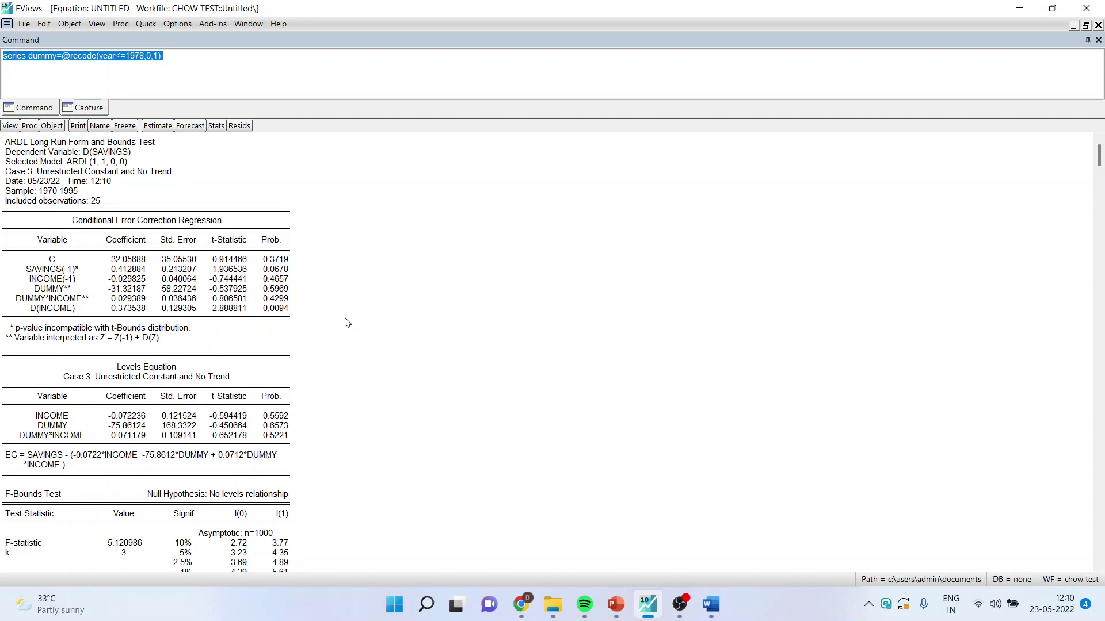
pyautogui.scroll(-3, 451, 361)
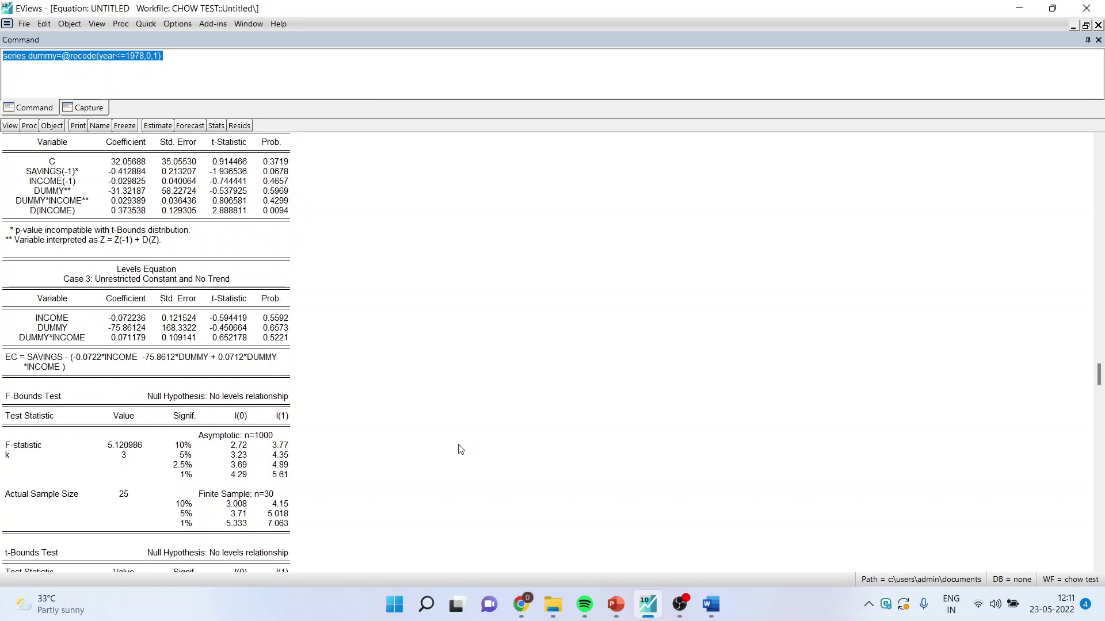
pyautogui.hotkey('alt', 'Tab')
pyautogui.scroll(-5, 794, 459)
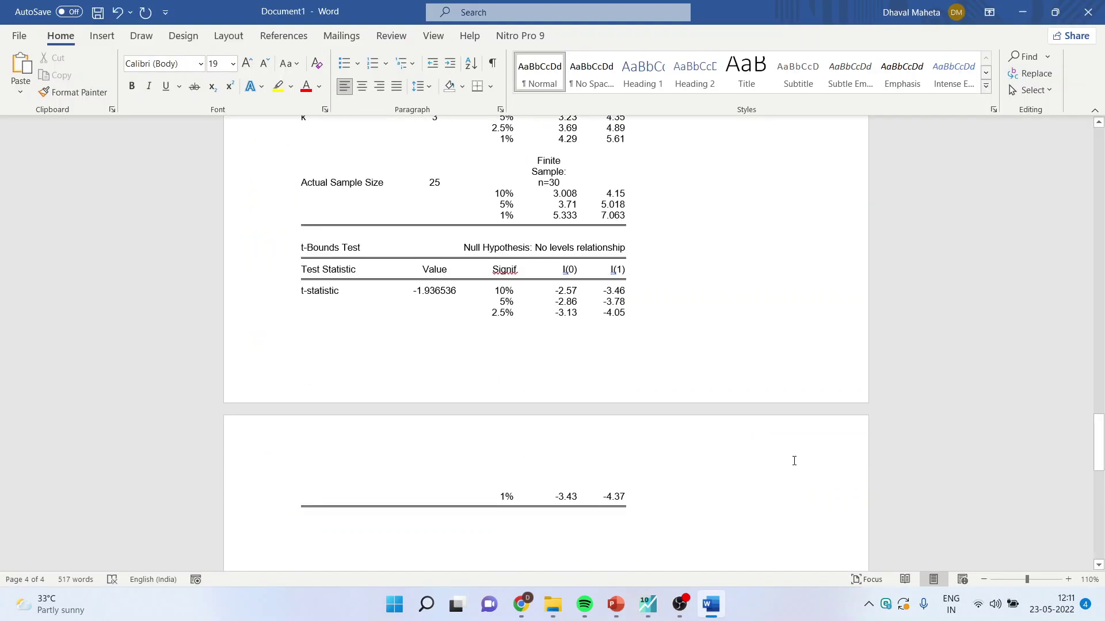
pyautogui.scroll(3, 756, 460)
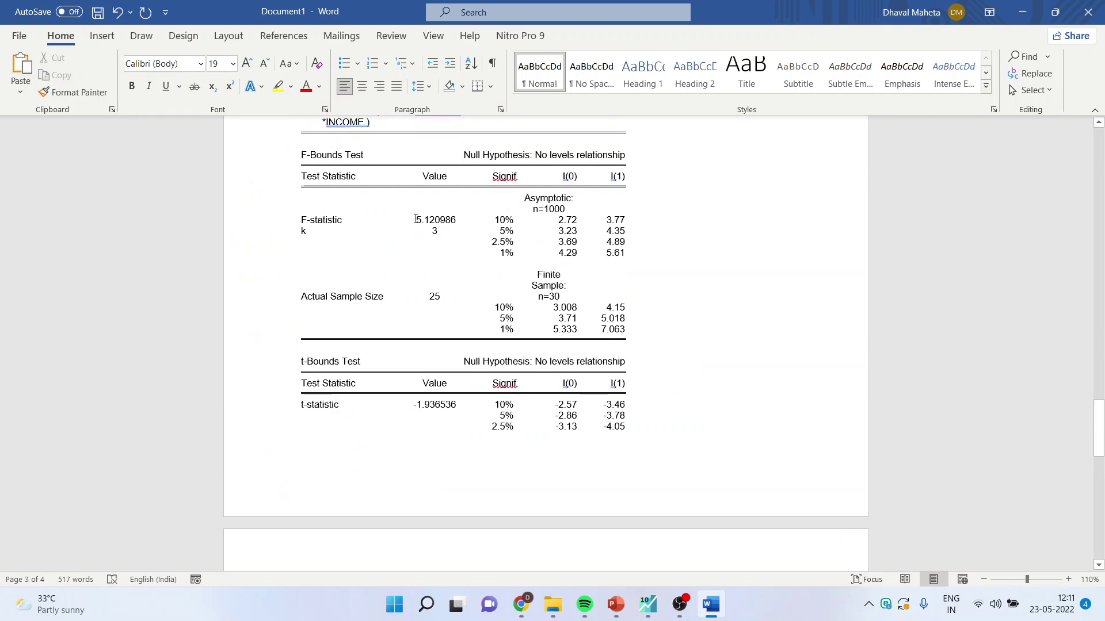
# Select in turn the F-statistic and the 5% I(1) and I(0) critical values in the F-Bounds Test table.
pyautogui.moveTo(413, 220); pyautogui.dragTo(515, 221)
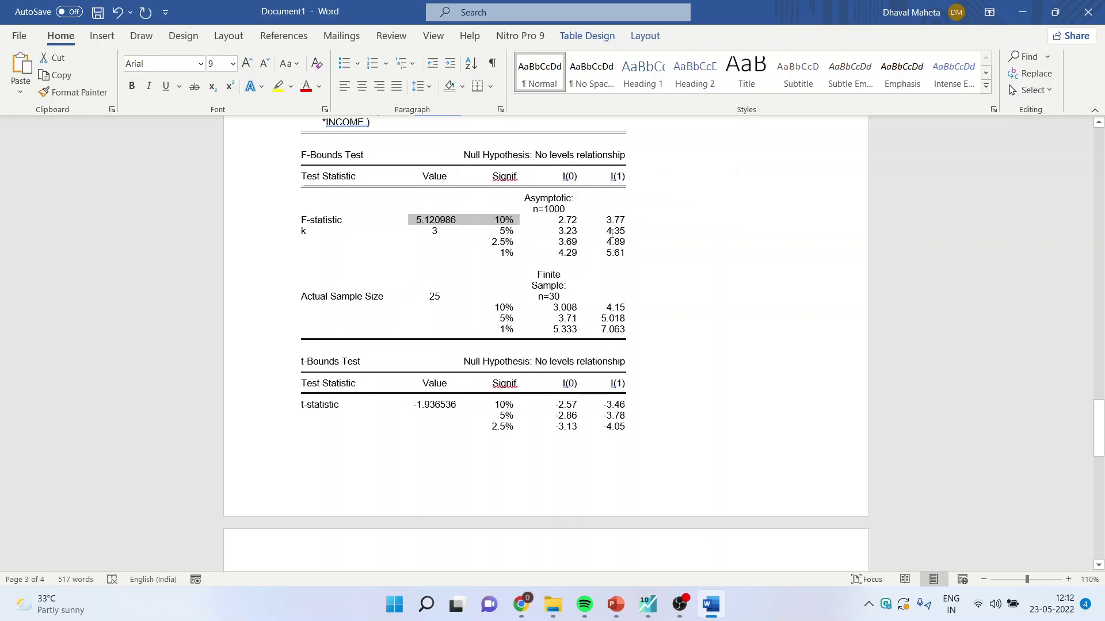
pyautogui.press('BackSpace')
pyautogui.hotkey('ctrl', 'z')
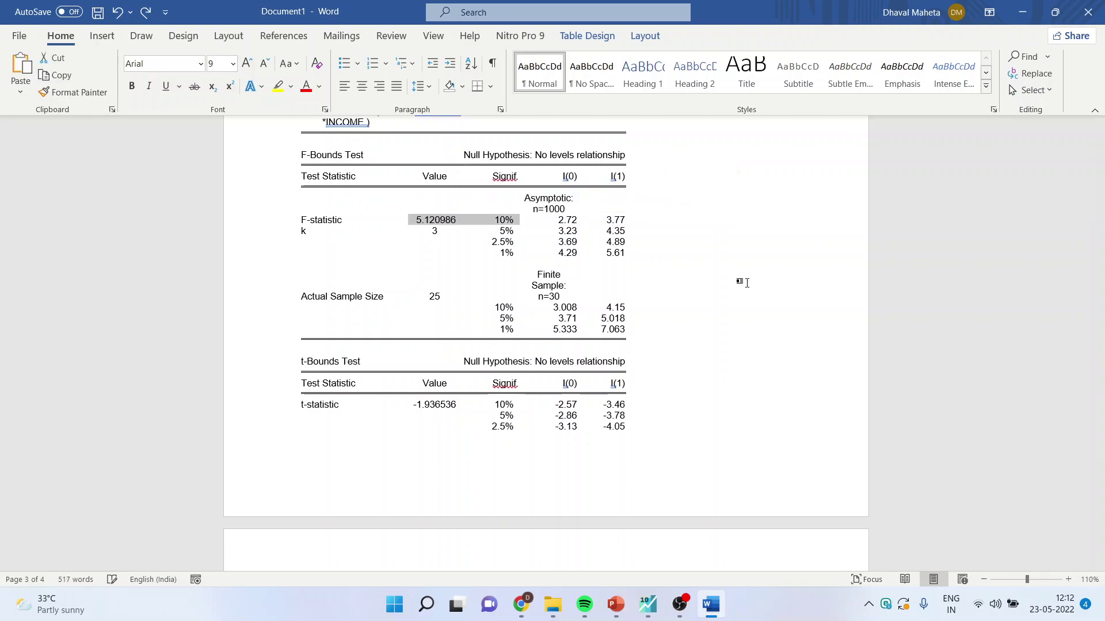
pyautogui.click(610, 226)
pyautogui.moveTo(416, 221); pyautogui.dragTo(456, 221)
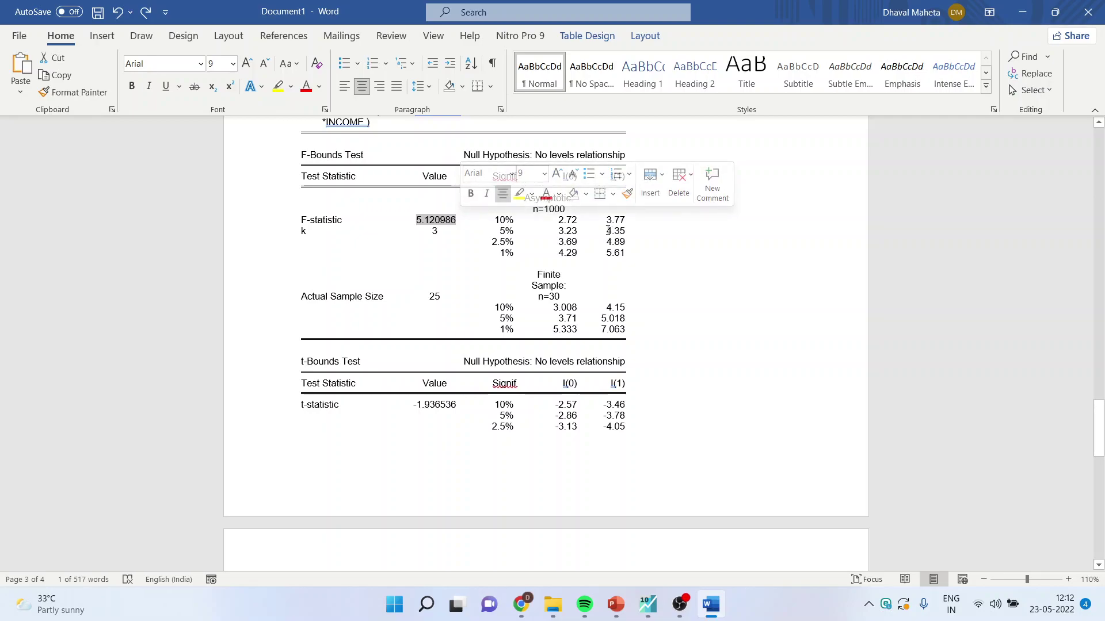
pyautogui.moveTo(614, 231); pyautogui.dragTo(627, 230)
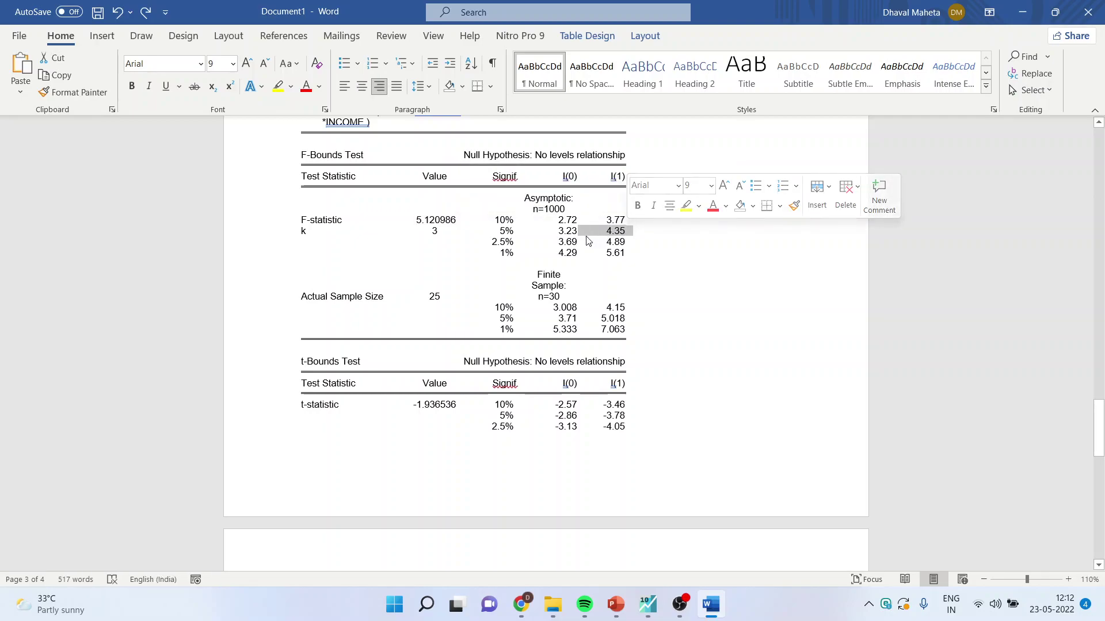
pyautogui.moveTo(557, 231); pyautogui.dragTo(579, 231)
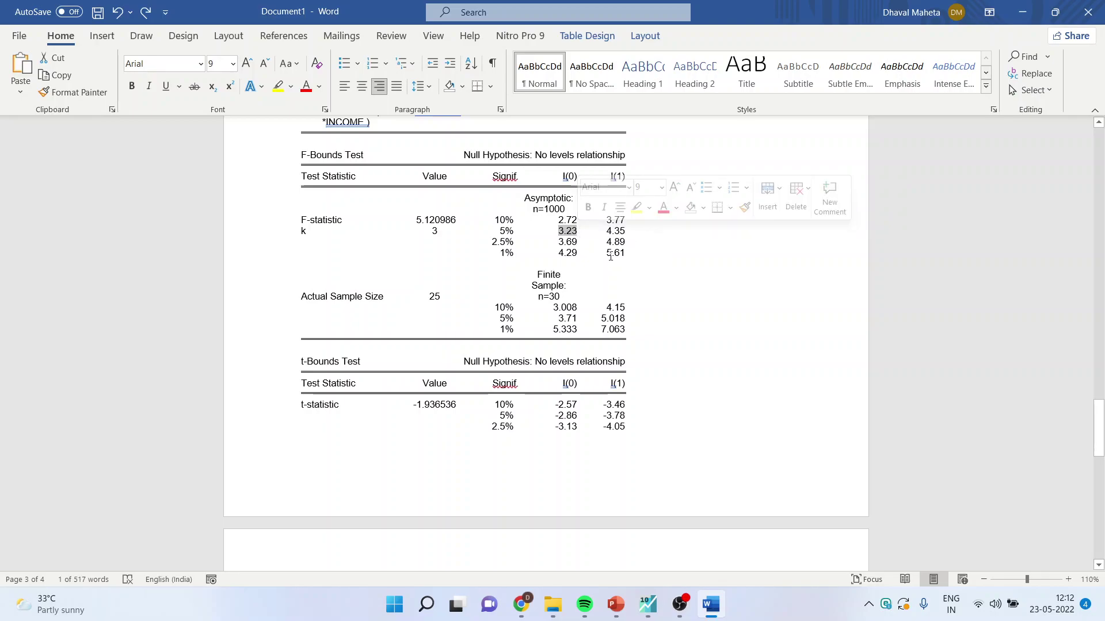
# Compare the F-statistic with the 5% lower and upper bounds by selecting each value in the F-Bounds Test table.
pyautogui.moveTo(412, 220); pyautogui.dragTo(454, 220)
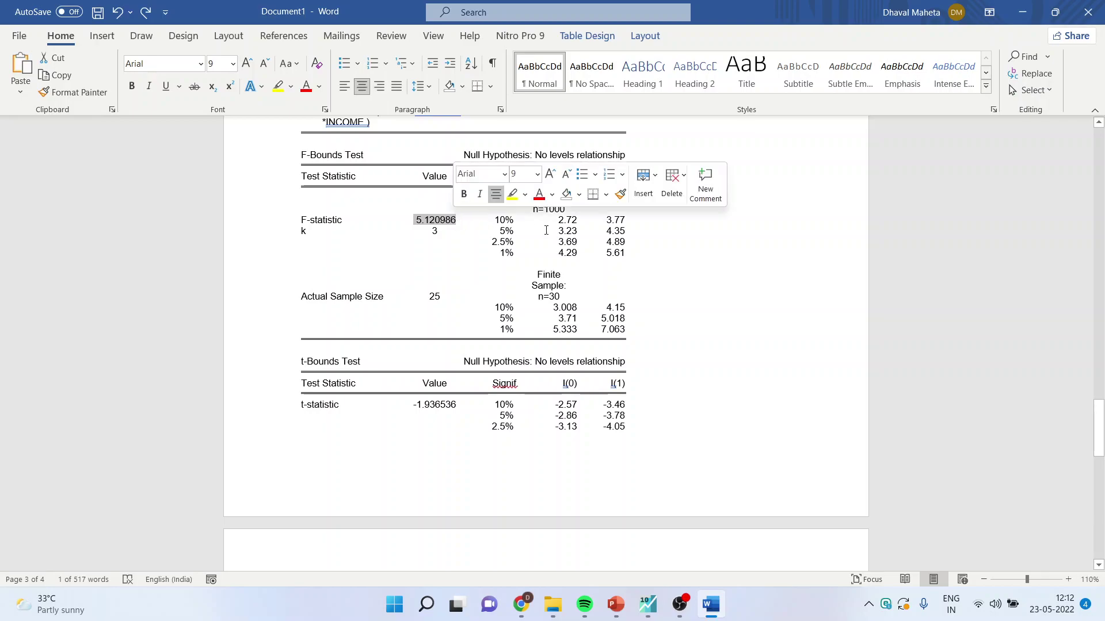
pyautogui.moveTo(557, 231); pyautogui.dragTo(619, 231)
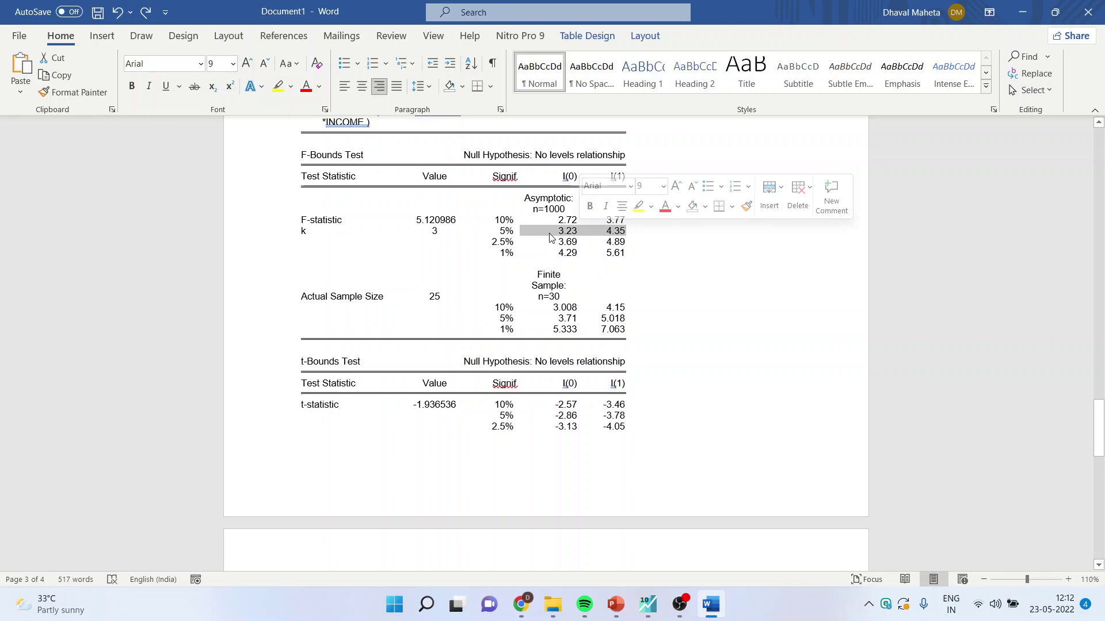
pyautogui.moveTo(416, 220); pyautogui.dragTo(457, 220)
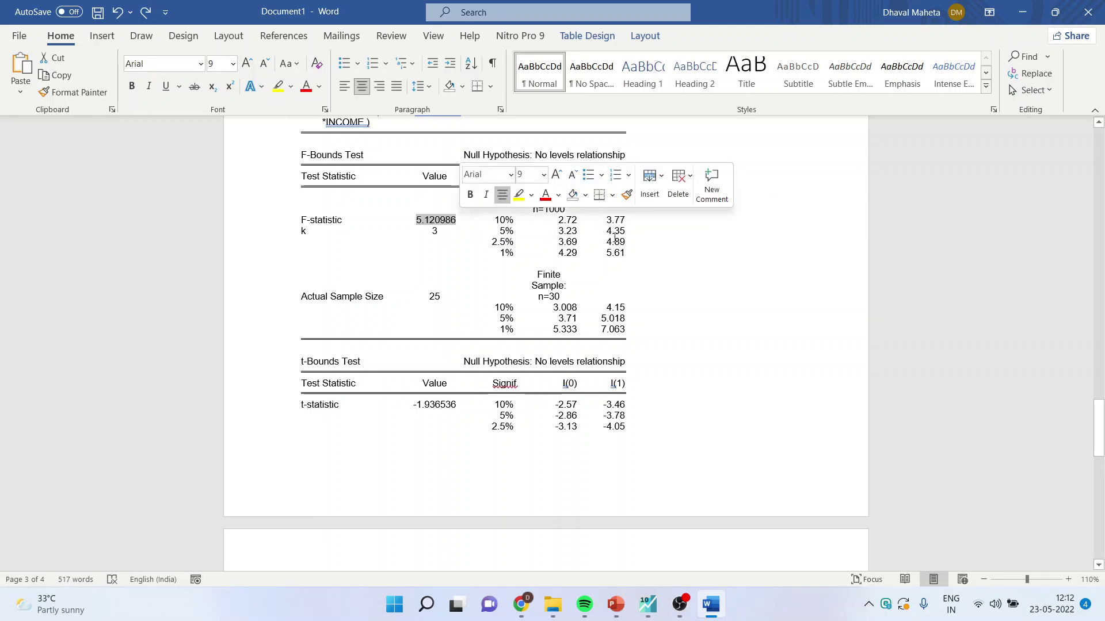
pyautogui.moveTo(611, 232); pyautogui.dragTo(640, 241)
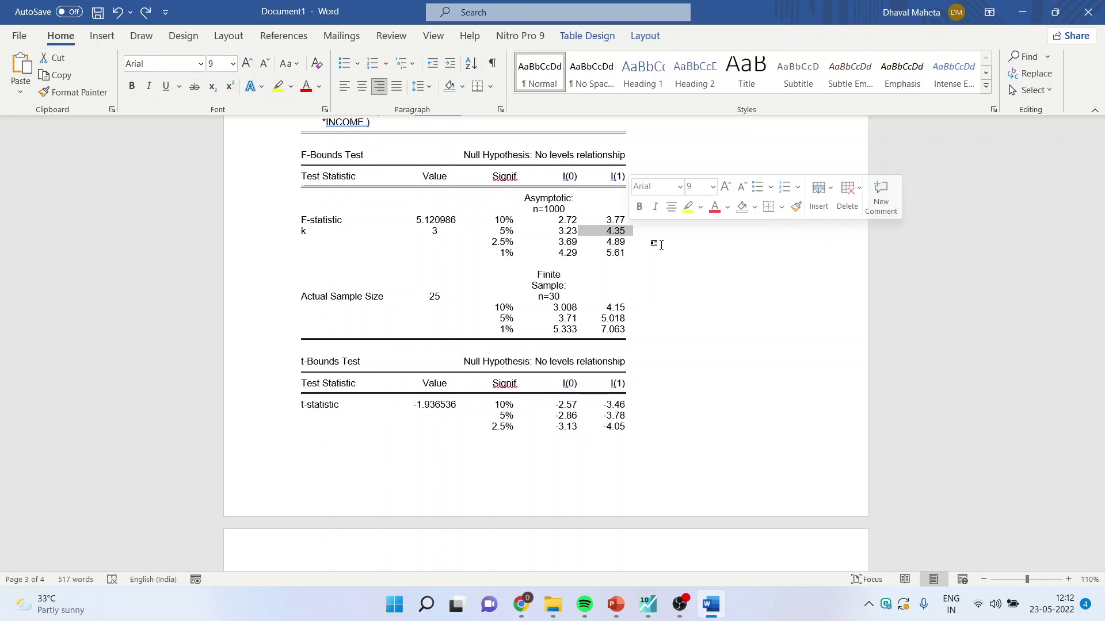
pyautogui.click(554, 233)
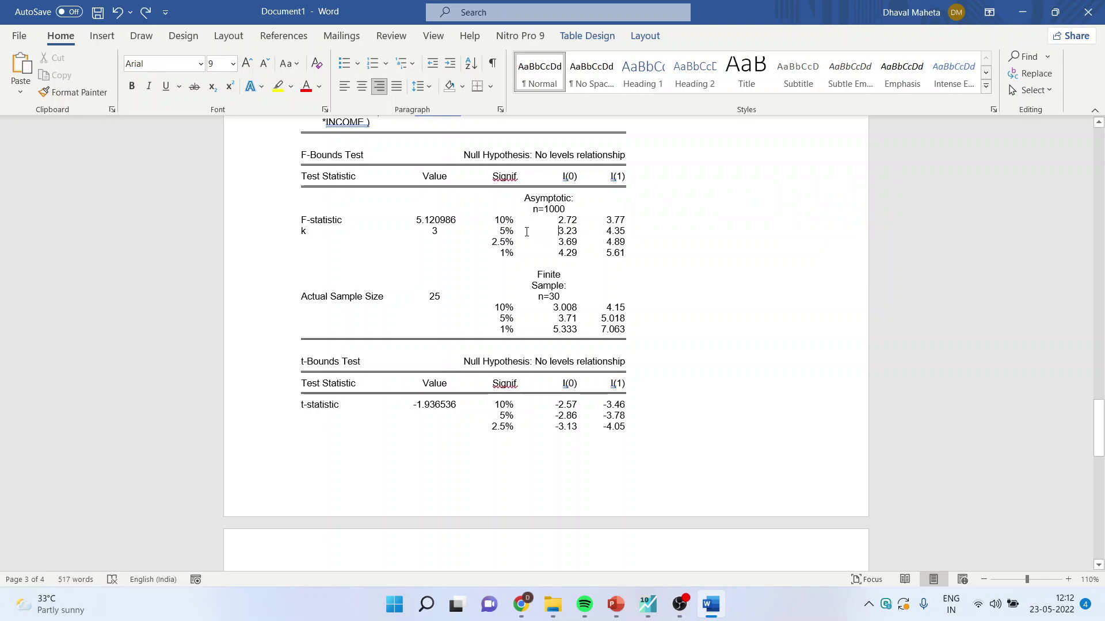
pyautogui.moveTo(424, 219); pyautogui.dragTo(515, 220)
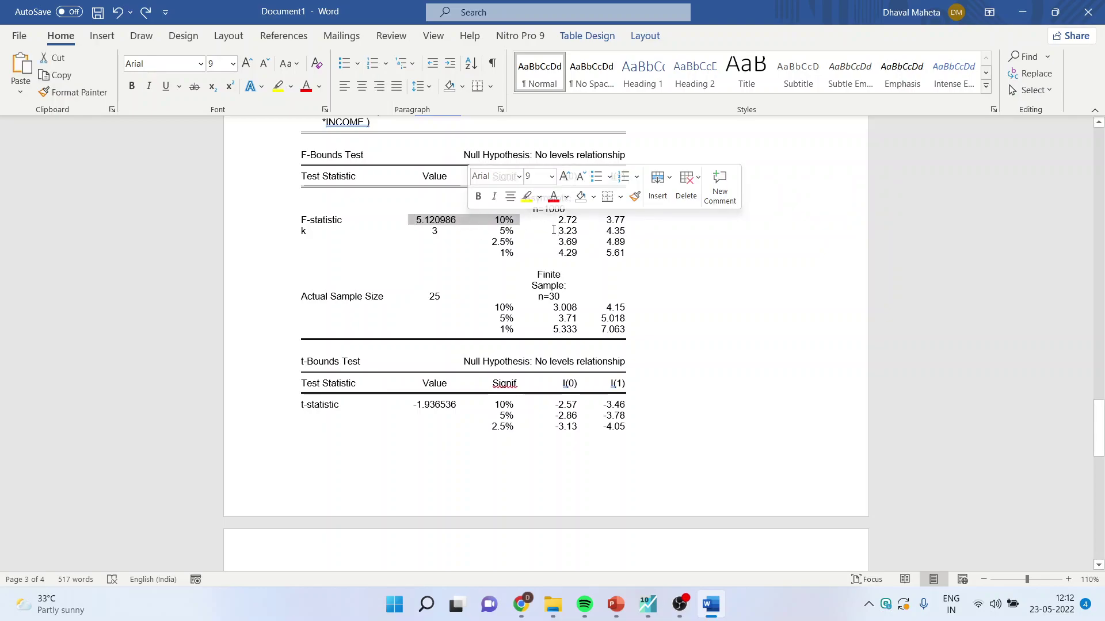
# Insert the label ARDL before the 5% I(0) critical value in the F-Bounds Test table.
pyautogui.click(573, 230)
pyautogui.doubleClick(573, 229)
pyautogui.click(536, 233)
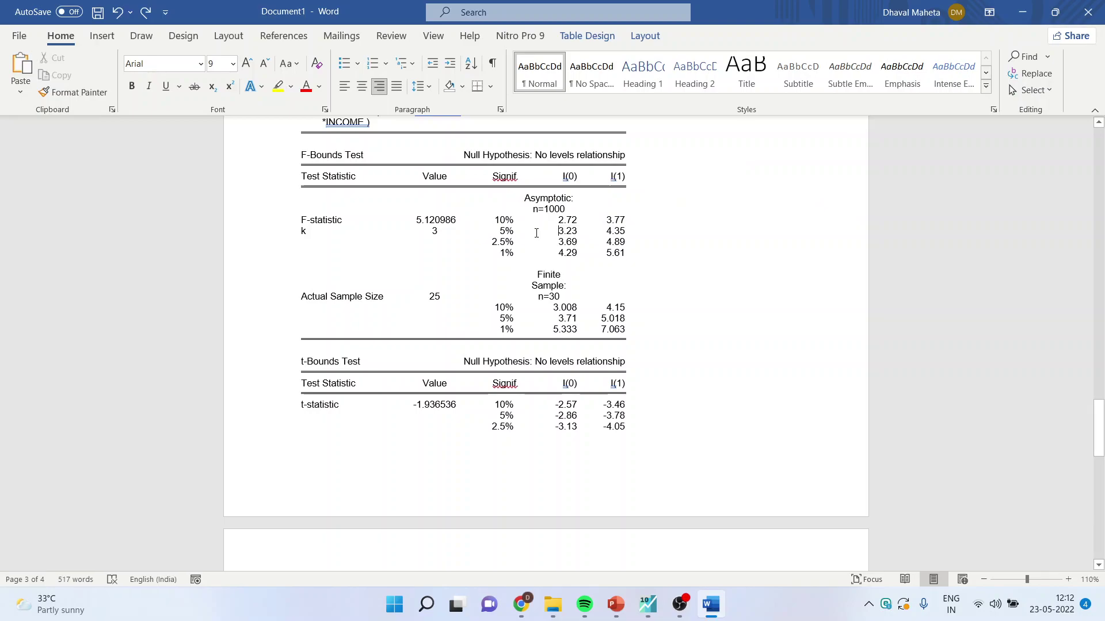
pyautogui.write('ARD')
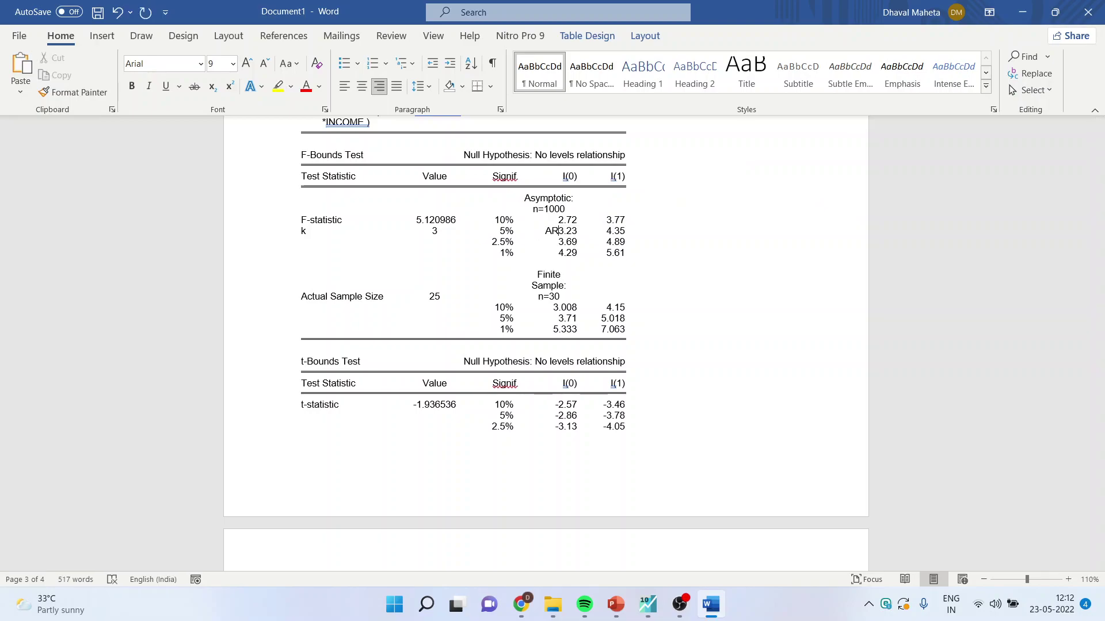
pyautogui.write('L')
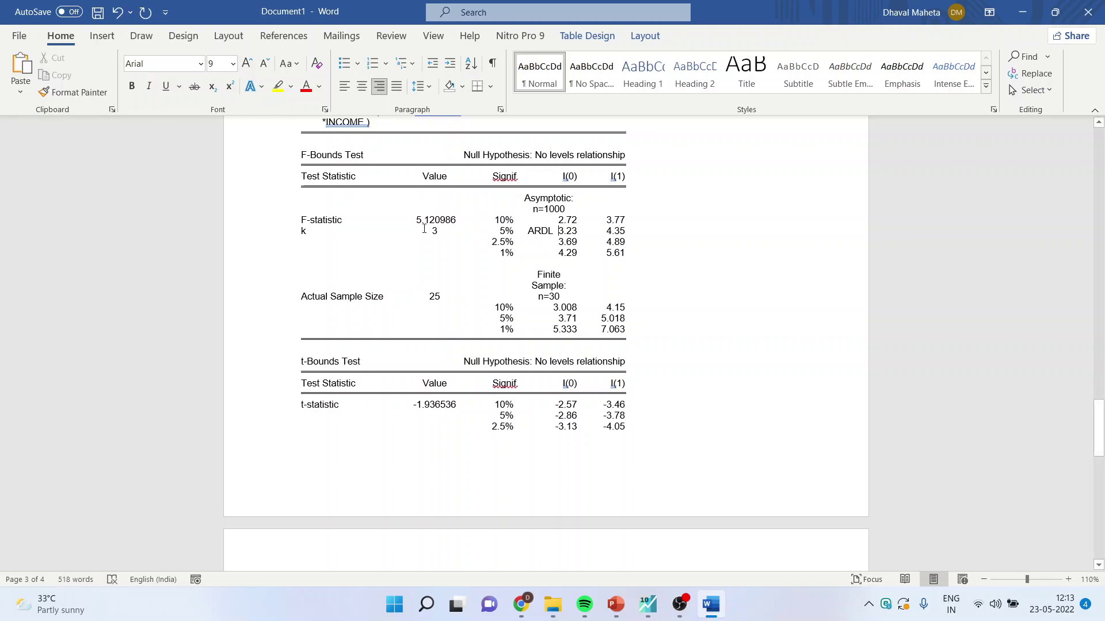
# Select the F-statistic and the 5% I(1) critical value to compare the statistic with the upper bound.
pyautogui.moveTo(415, 221); pyautogui.dragTo(456, 221)
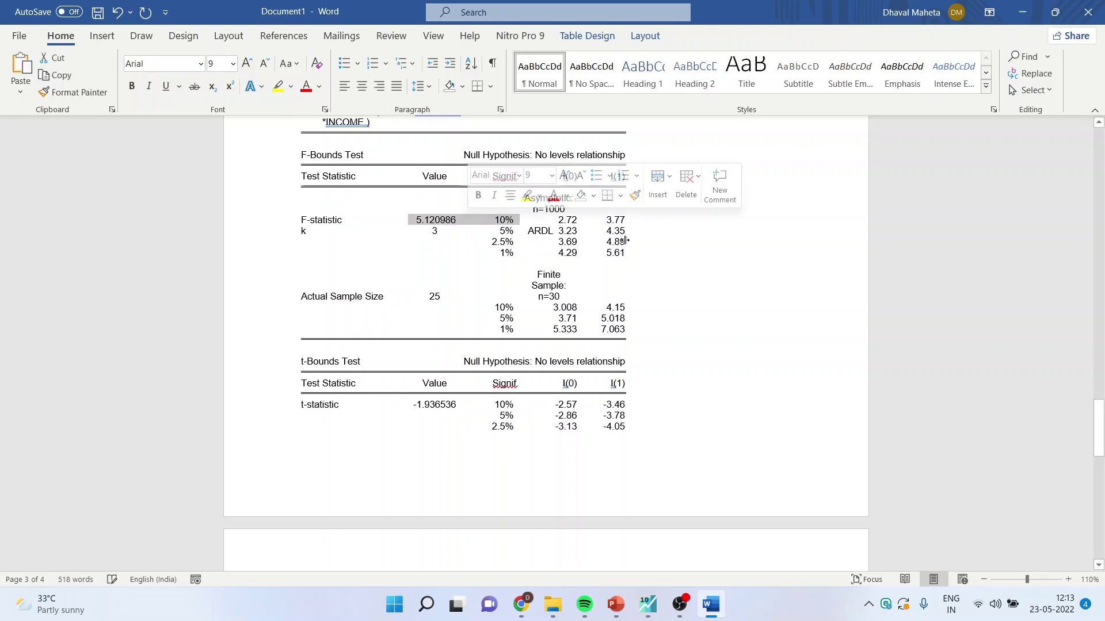
pyautogui.moveTo(578, 231); pyautogui.dragTo(632, 232)
pyautogui.click(657, 233)
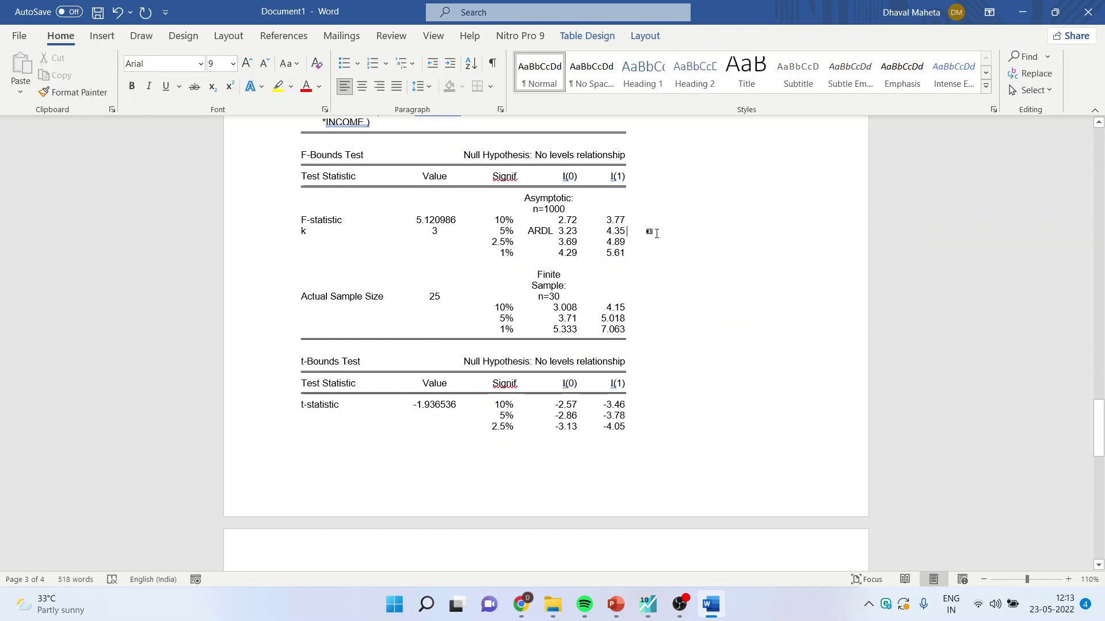
pyautogui.doubleClick(357, 242)
pyautogui.write('EC')
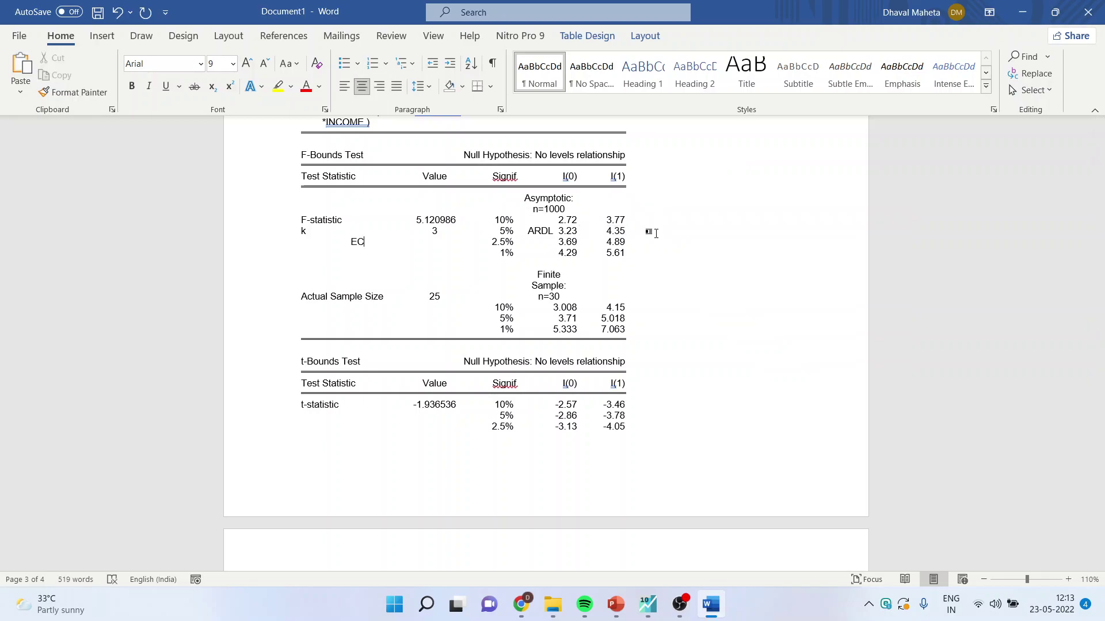
pyautogui.hotkey('ctrl', 'z')
pyautogui.click(639, 241)
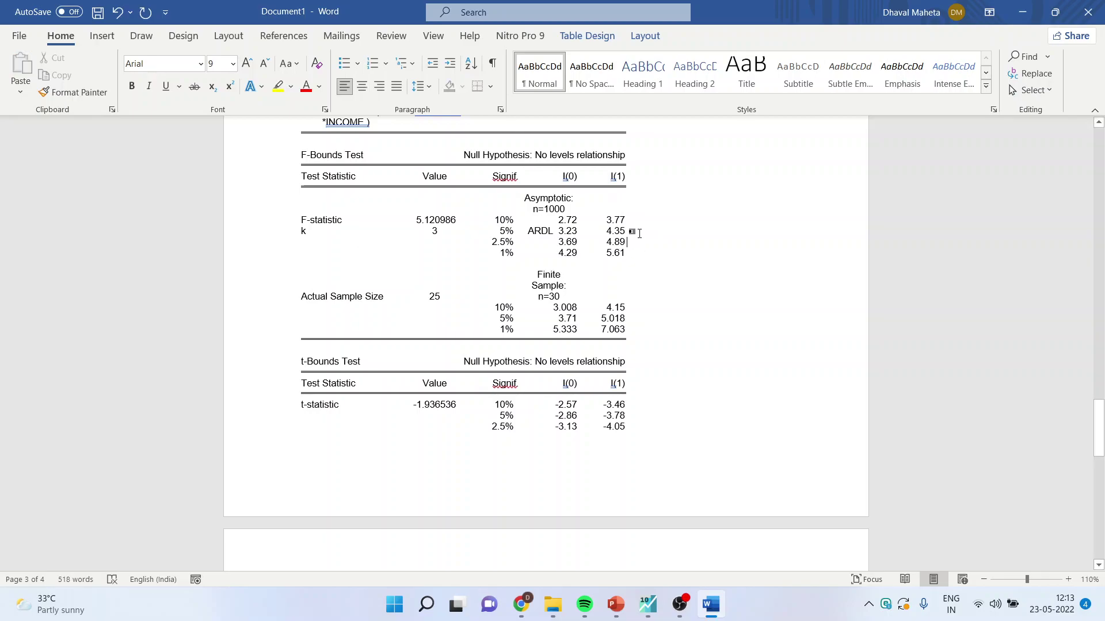
pyautogui.press('Tab')
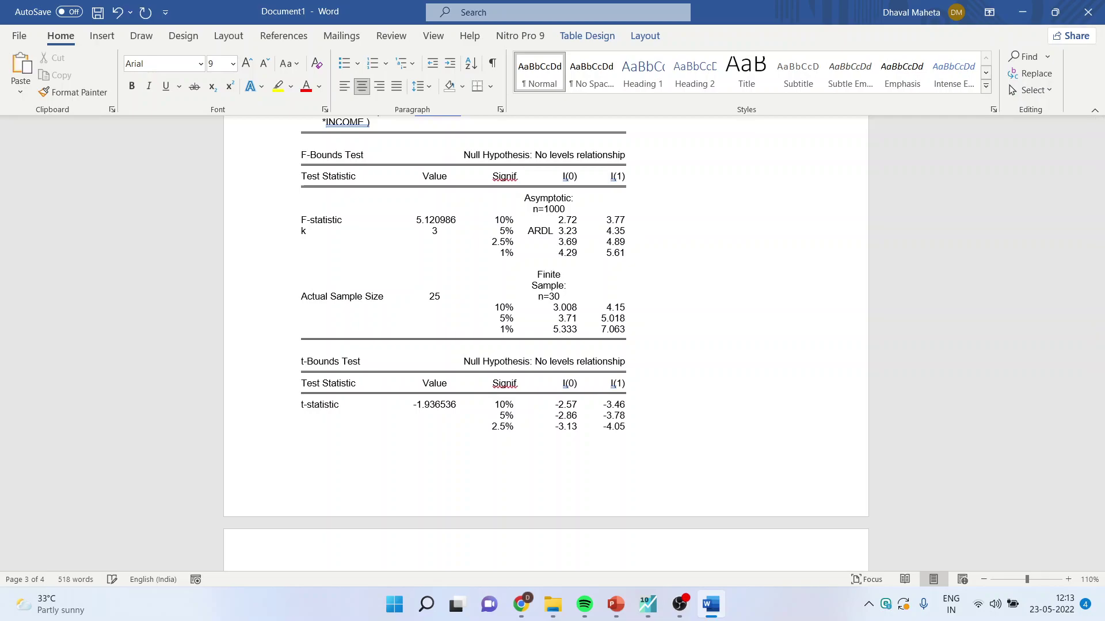
# Write the line ARDL 3.23 4.35 ECM below the t-Bounds table, select its 3.23 bound, and recheck the F-Bounds results.
pyautogui.hotkey('ctrl', 'y')
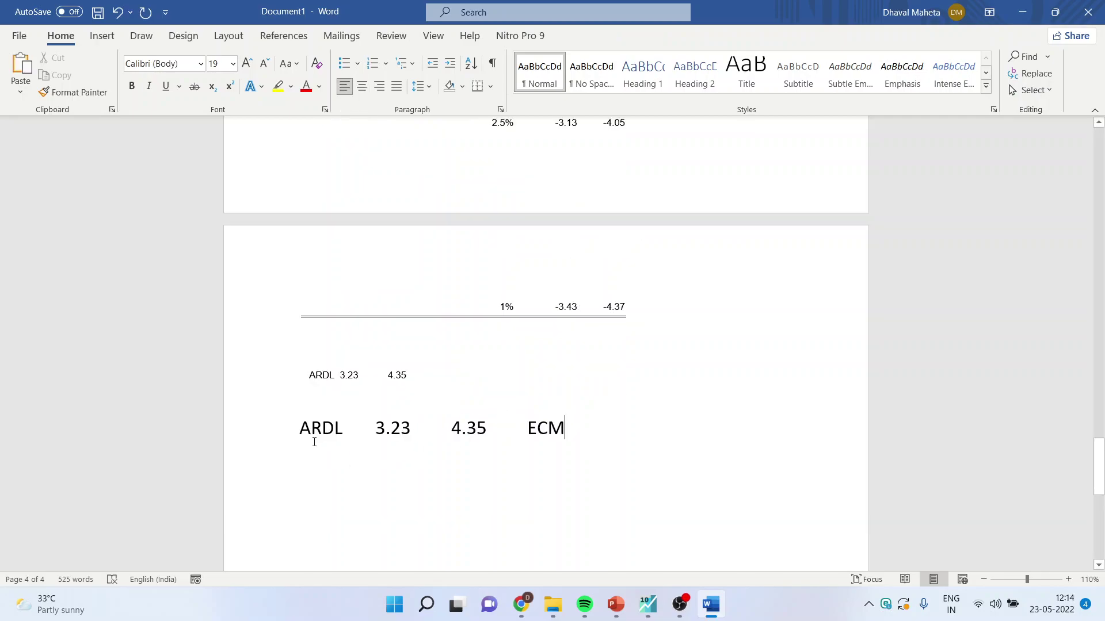
pyautogui.moveTo(375, 429); pyautogui.dragTo(415, 429)
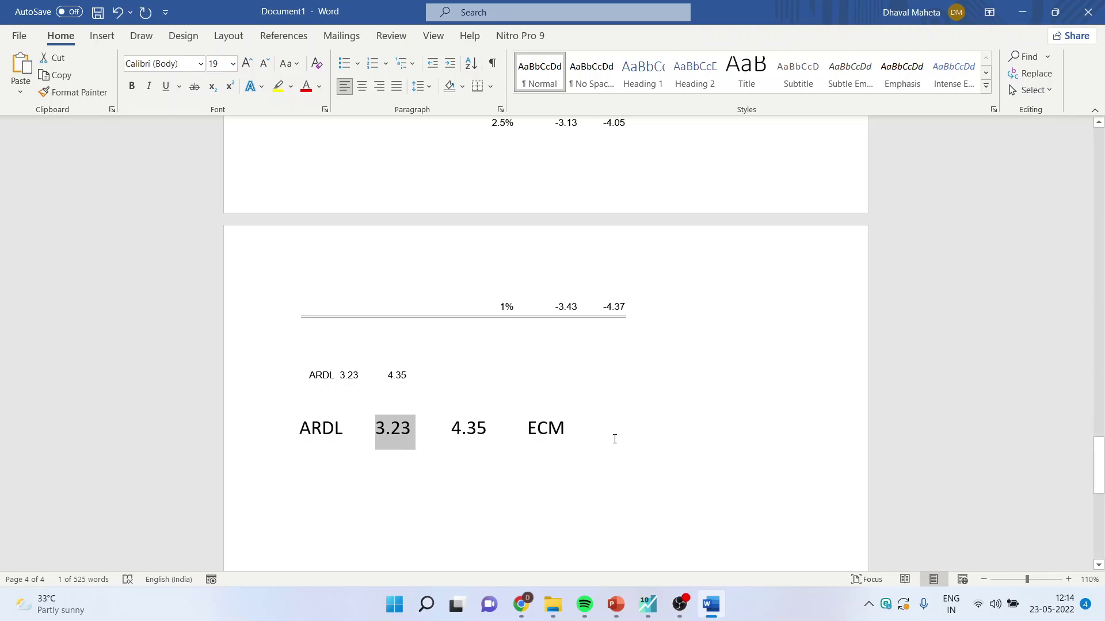
pyautogui.scroll(8, 615, 439)
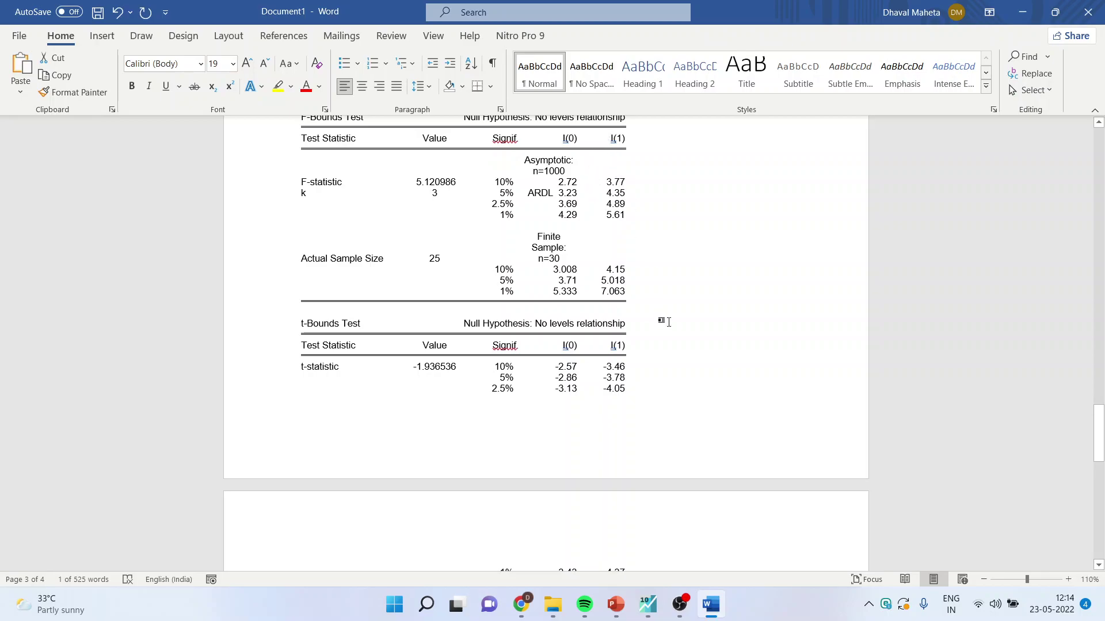
pyautogui.scroll(-6, 661, 345)
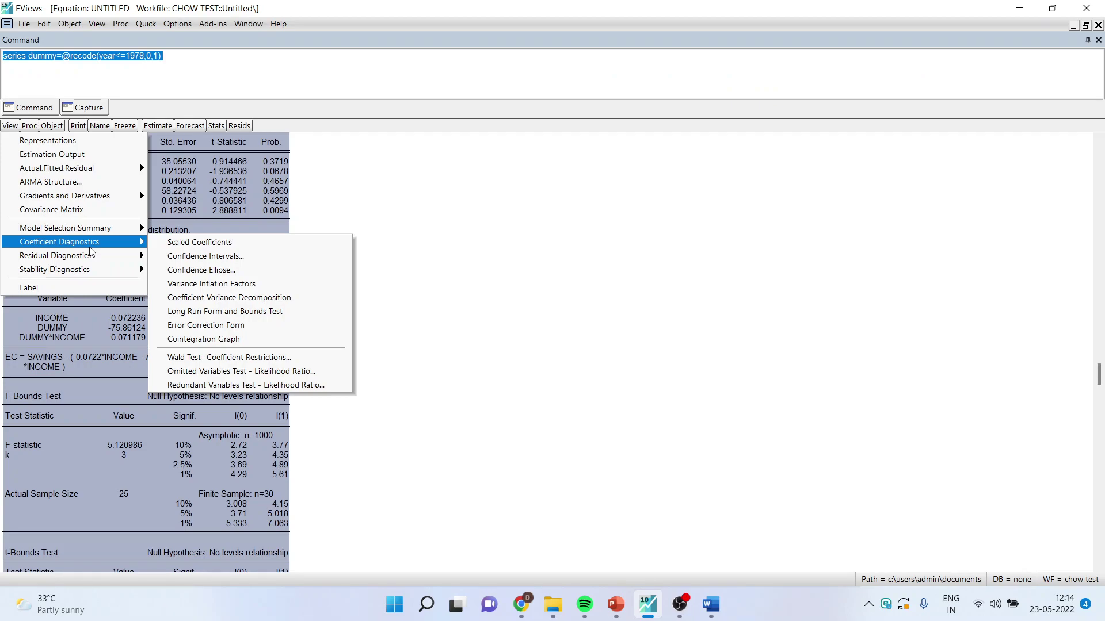
# Show the equation's Error Correction Form and select the CointEq(-1) coefficient in the ECM Regression table.
pyautogui.click(498, 240)
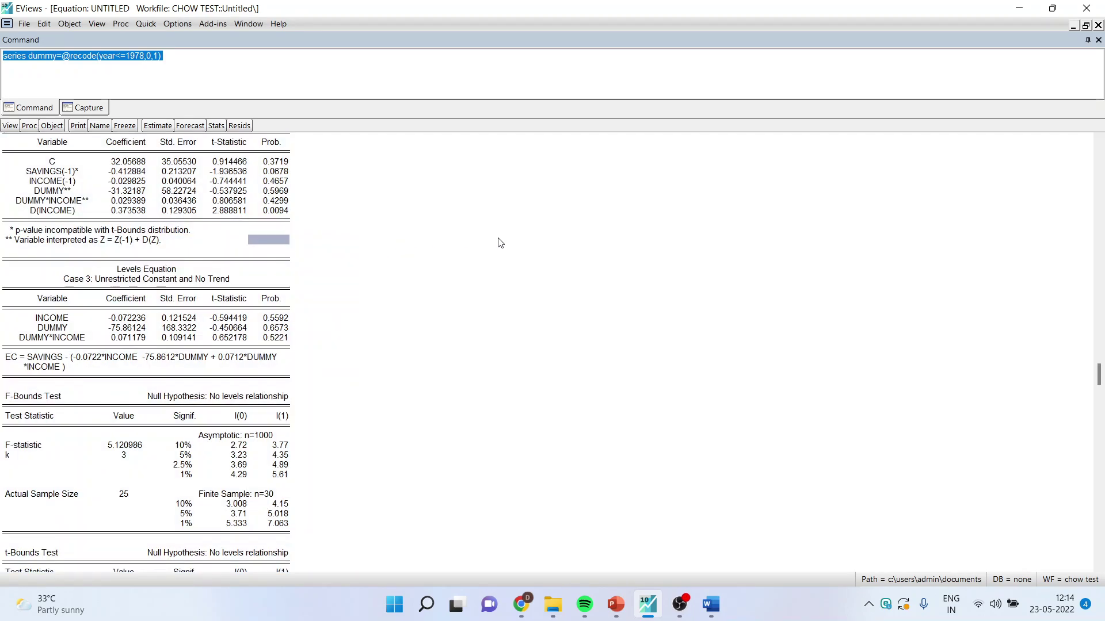
pyautogui.click(11, 126)
pyautogui.moveTo(72, 242)
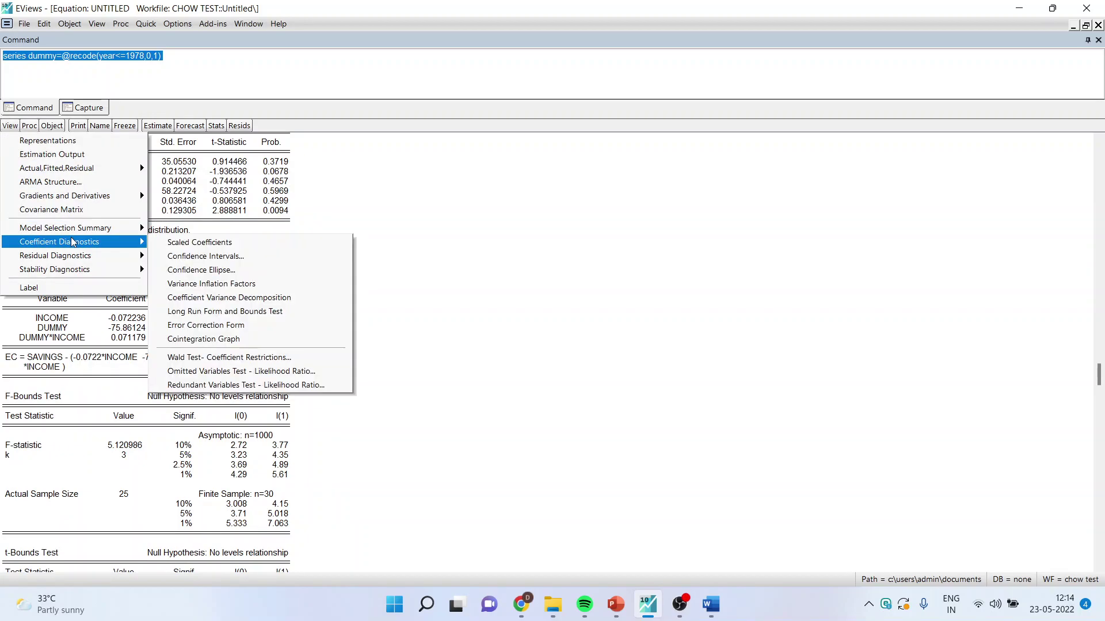
pyautogui.click(223, 331)
pyautogui.scroll(-2, 498, 340)
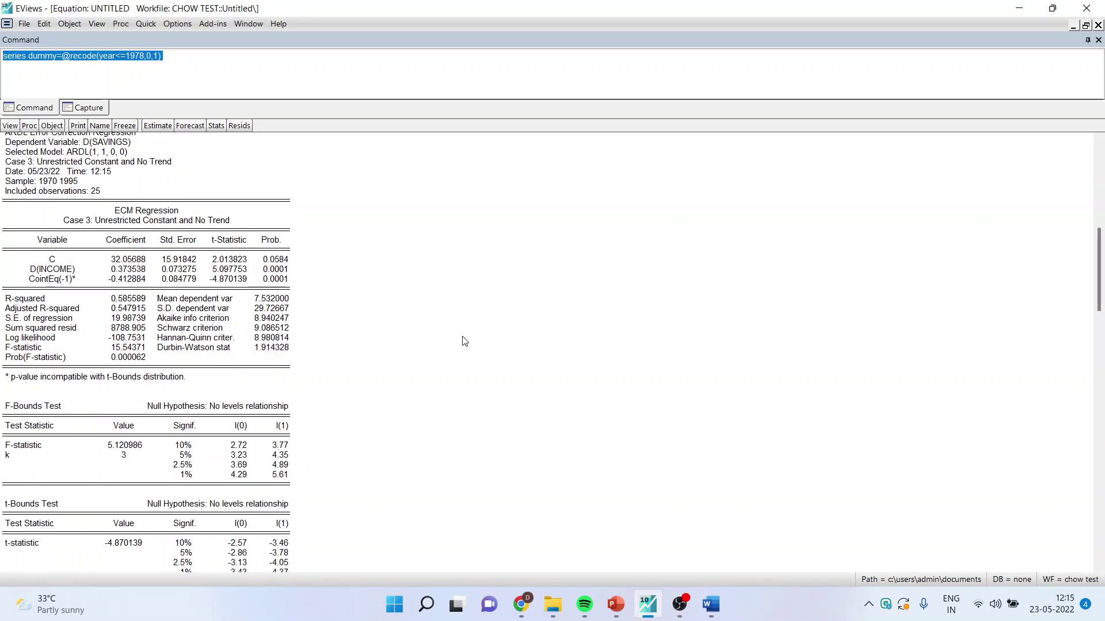
pyautogui.click(132, 281)
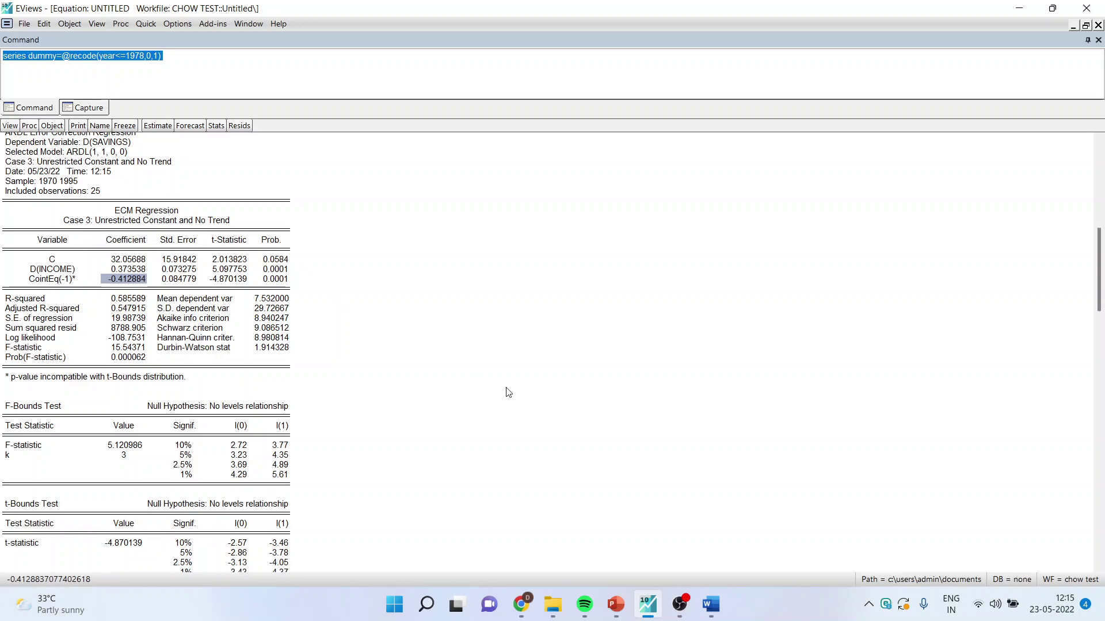
# Switch to the 14. Structural Break presentation in PowerPoint and start the slide show from the Thank You slide.
pyautogui.moveTo(616, 604)
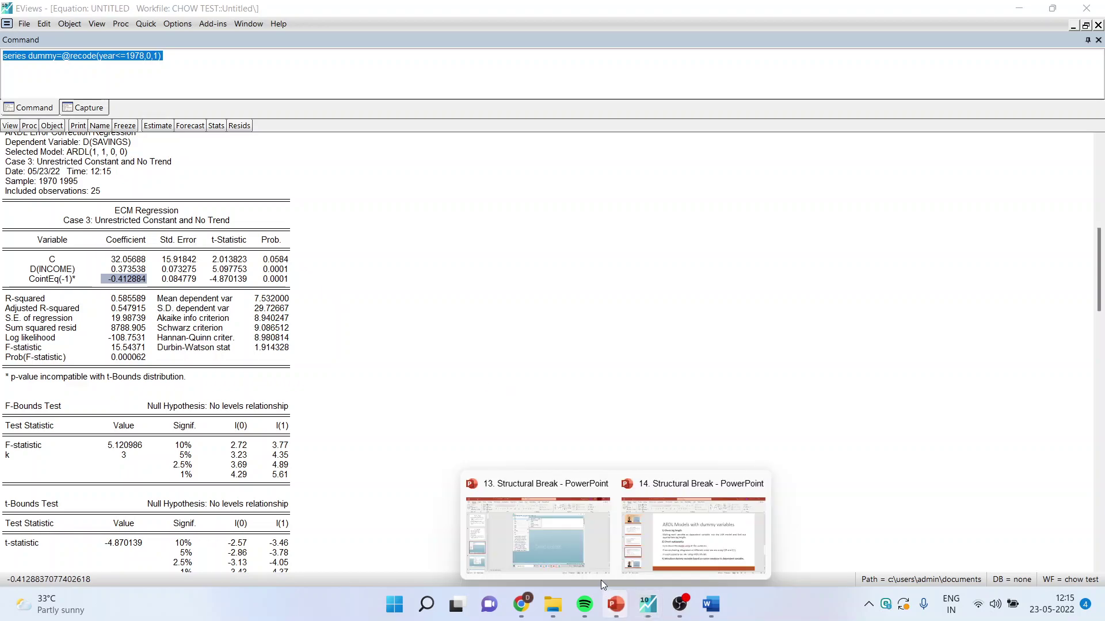
pyautogui.click(647, 550)
pyautogui.click(123, 502)
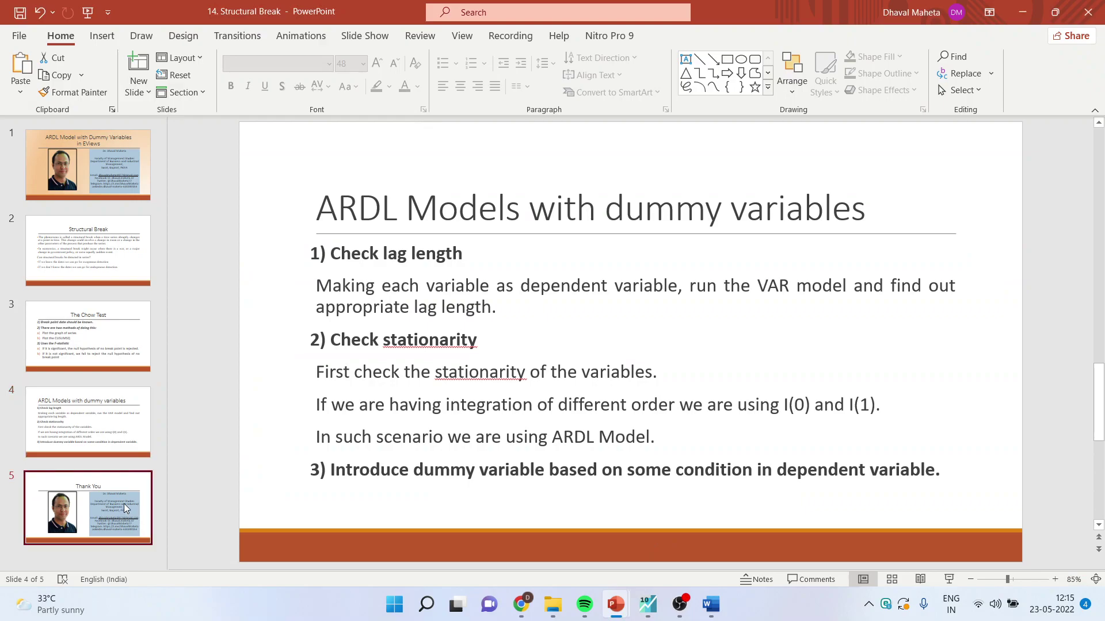
pyautogui.click(948, 579)
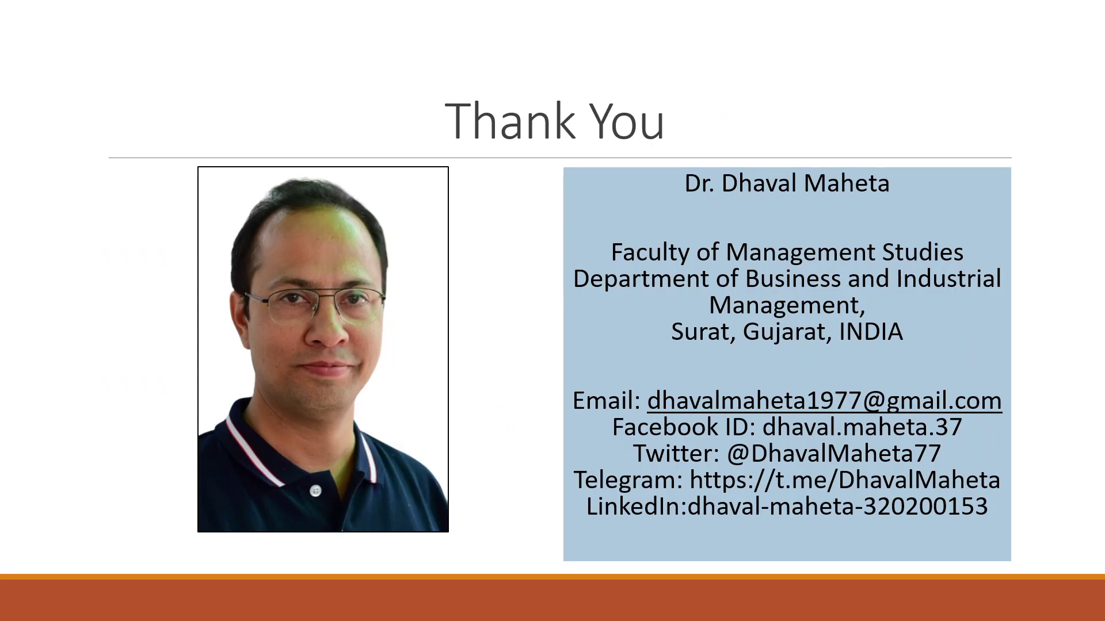